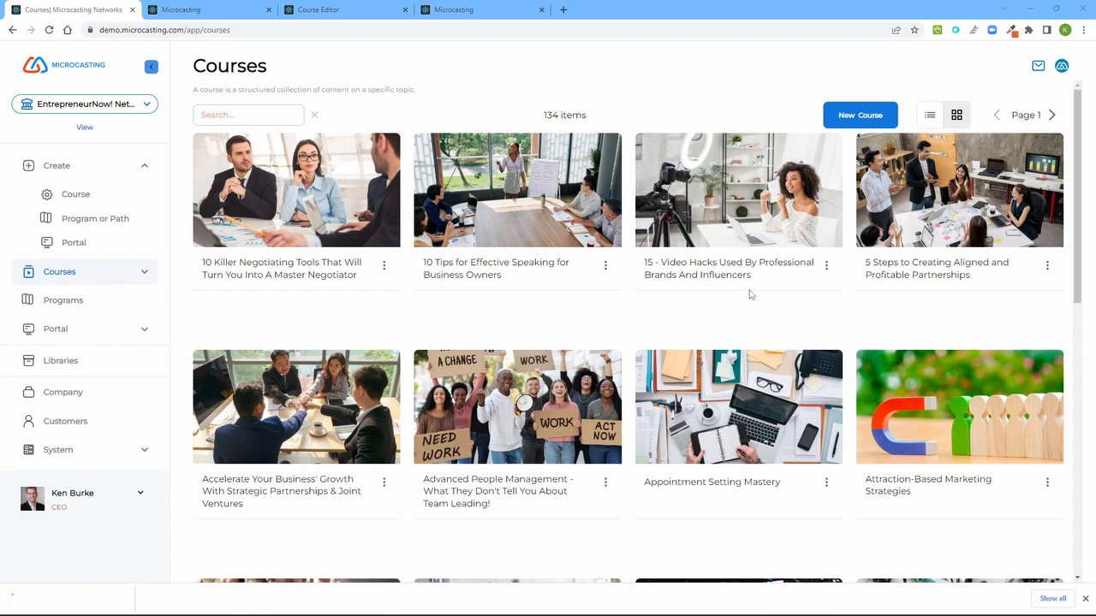
- Create a new course and name it "Create the Perfect Online Course - A Step-by-Step Guide"
scroll(1078, 224, down, 4)
scroll(1070, 216, up, 4)
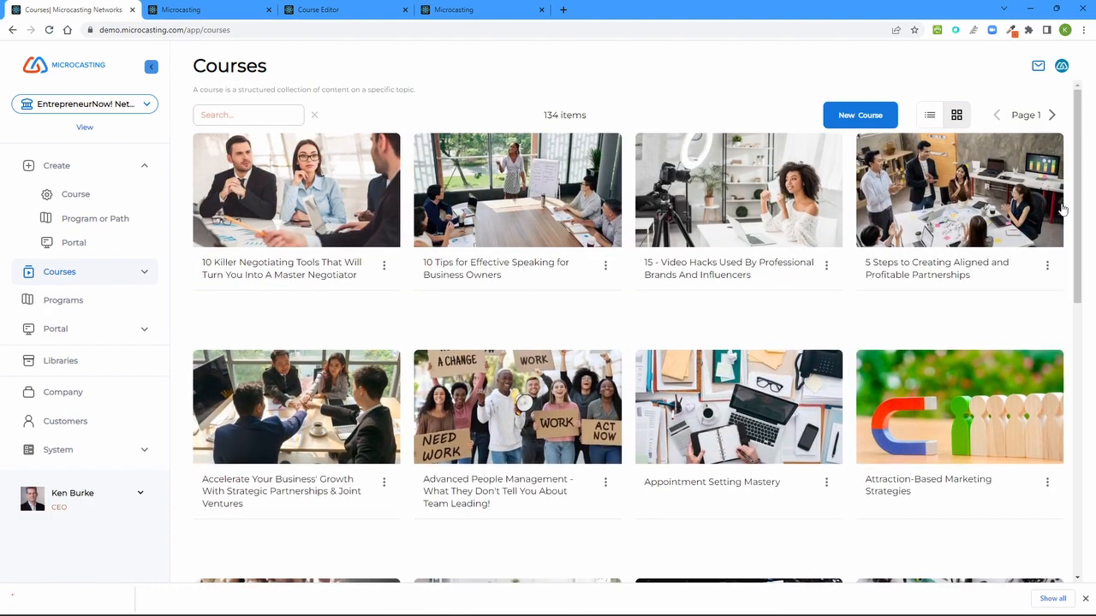
click(1051, 117)
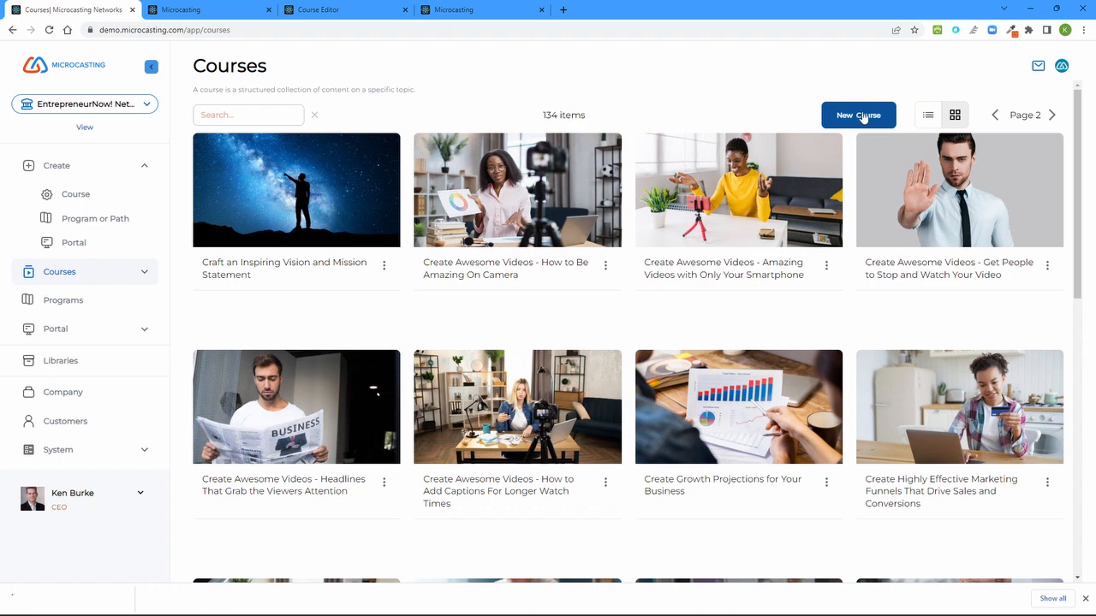
click(863, 117)
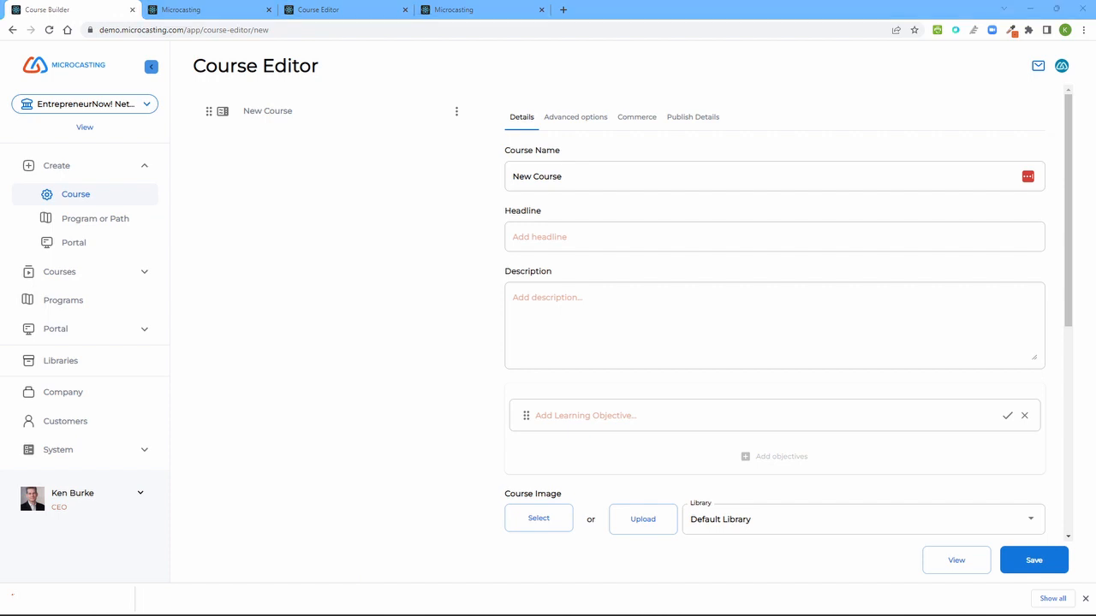
double_click(589, 171)
key(ctrl+a)
text(¬Create the Perfect Online Course - A Step-by-Step Guide)
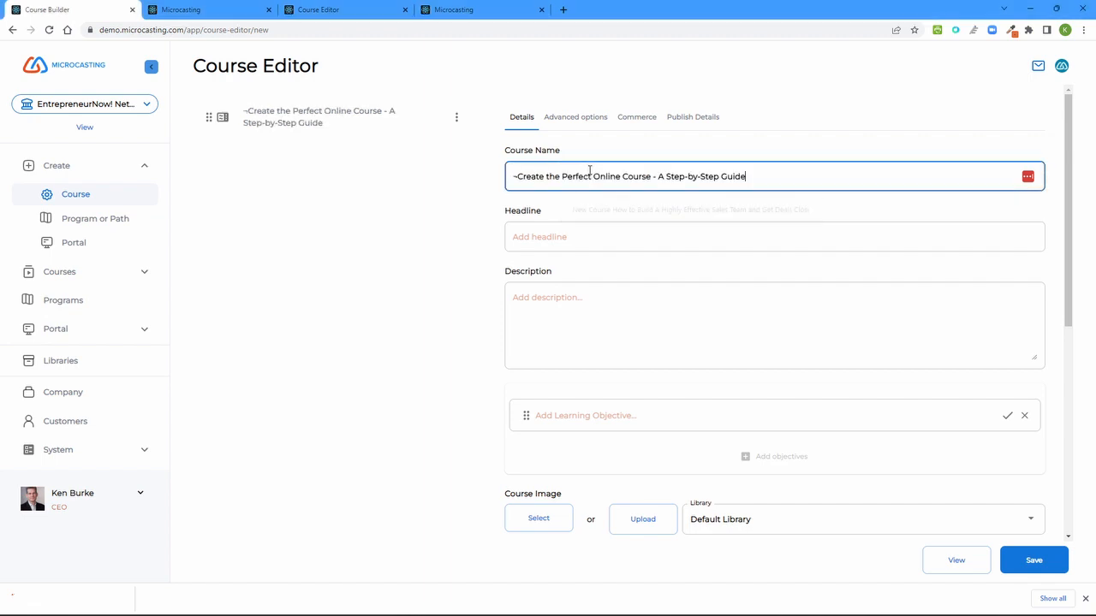
click(517, 177)
key(BackSpace)
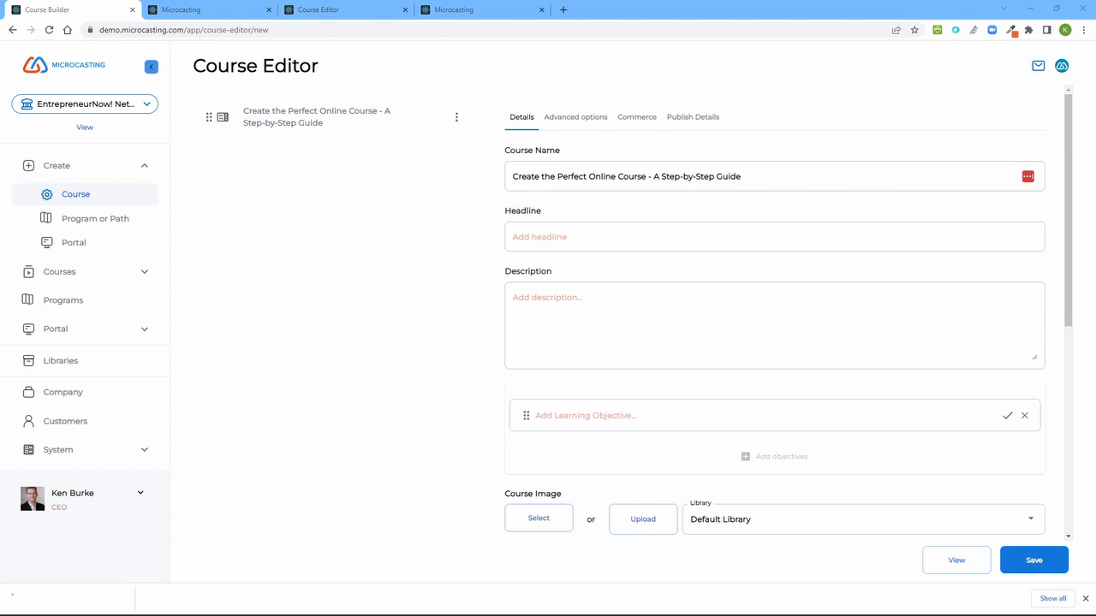
- Fill in the headline starting "Learn the formula for creating an amazing online courses" and the description starting "Do you want to create more engaging courses"
click(732, 237)
text(Learn the formula for creating an amazing online courses and programs from an eLearning expert.  Ken will provide you with all the tips, tricks and techniques that will keep your learners engaged)
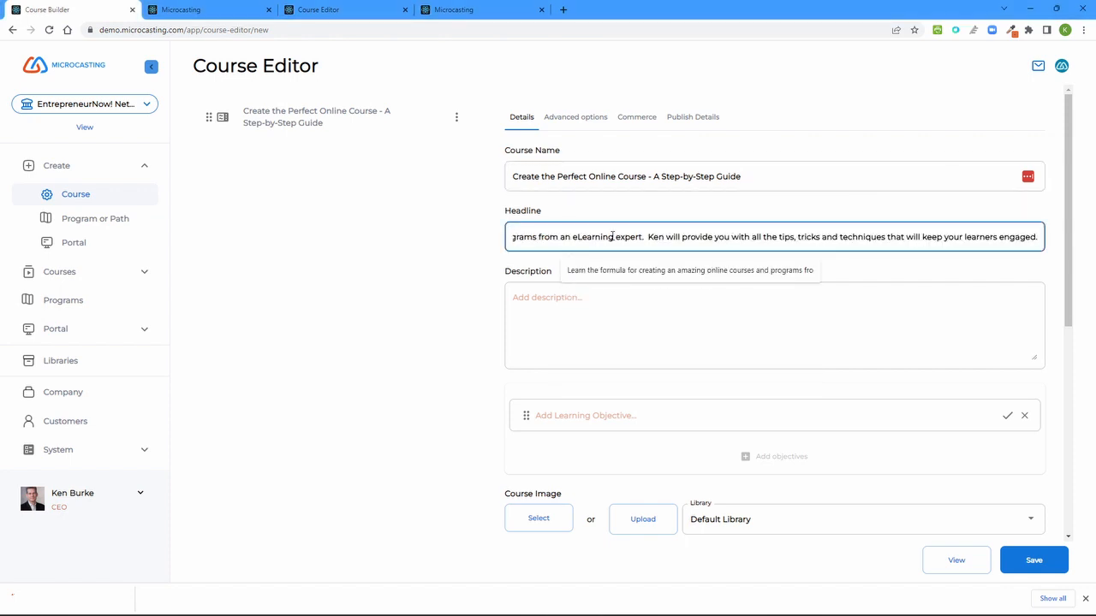
click(596, 303)
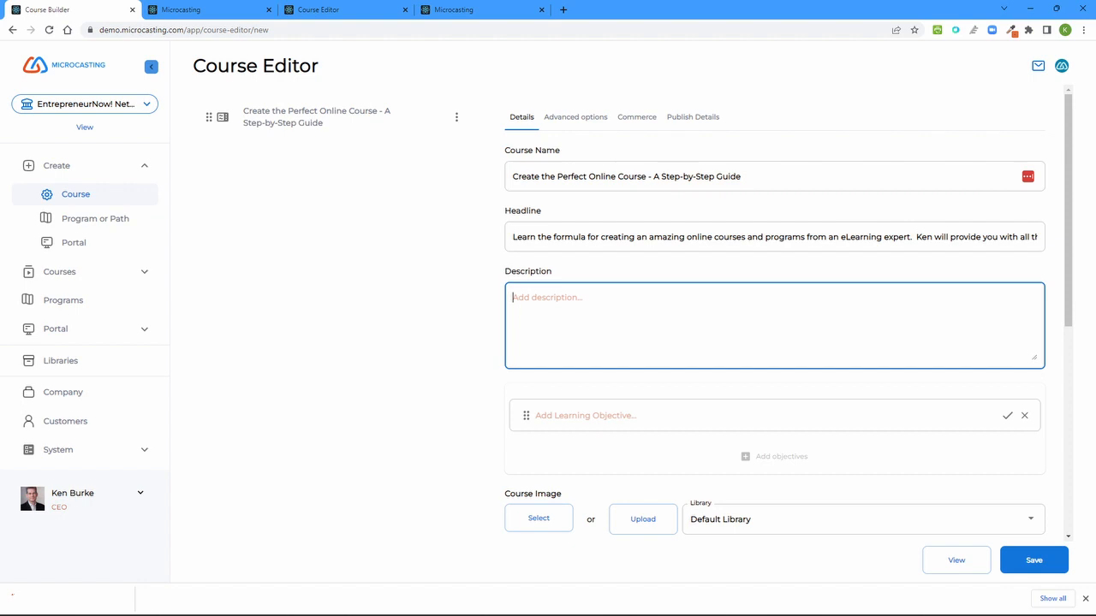
key(alt+Tab)
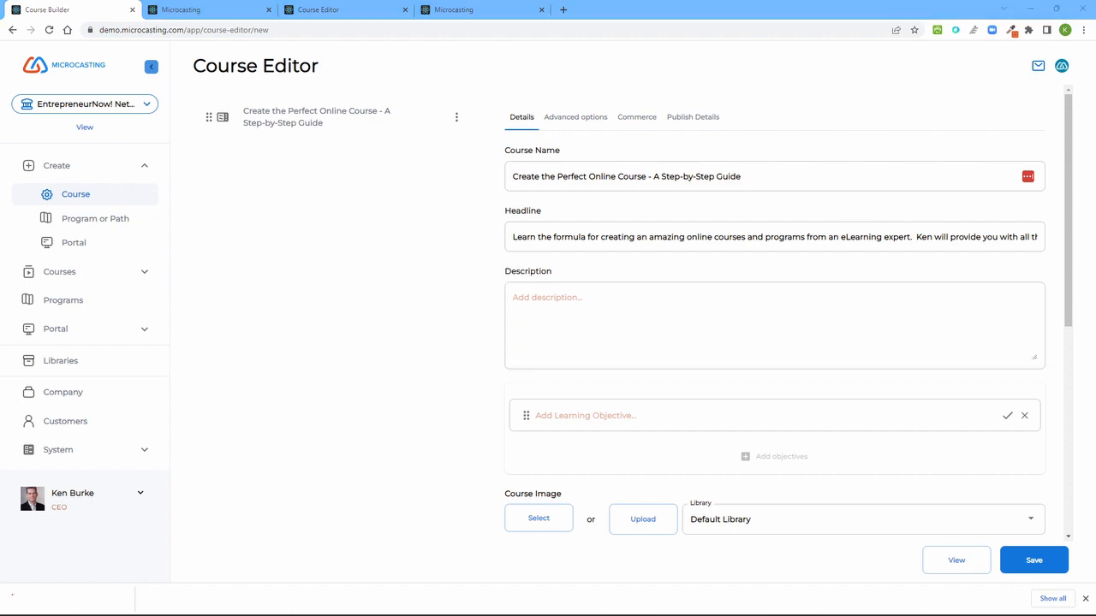
click(763, 291)
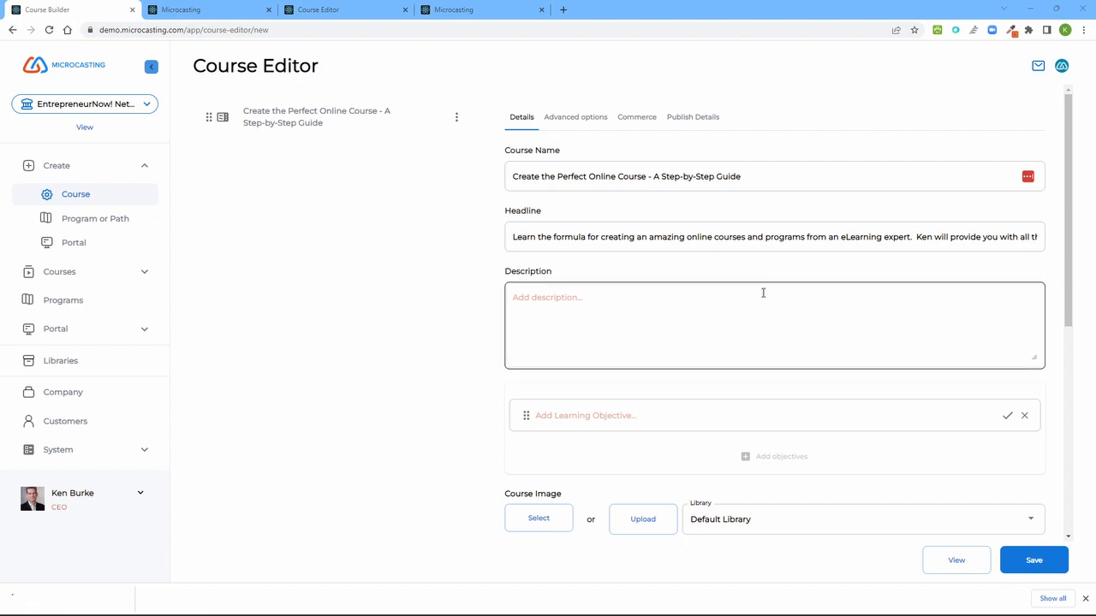
text(Do you want to create more engaging courses that will be watched from start to finish? eLearning expert, Ken Burke, as actually developed a formula for creating the perfect course based on his experience creating hundreds of courses.  Ken will walk you step by step through the entire process starting off the best practices you must know before you start development of your course.  Then Ken will go into course planning and structure, building programs from courses, pre-production, production and filming and post production.  Finally Ken tells you exactly what metadata you need to publish your course.  Included in this course is a handy Course Guide and a spreadsheet that helps you organize all your data about the course and get it ready for distribution.)
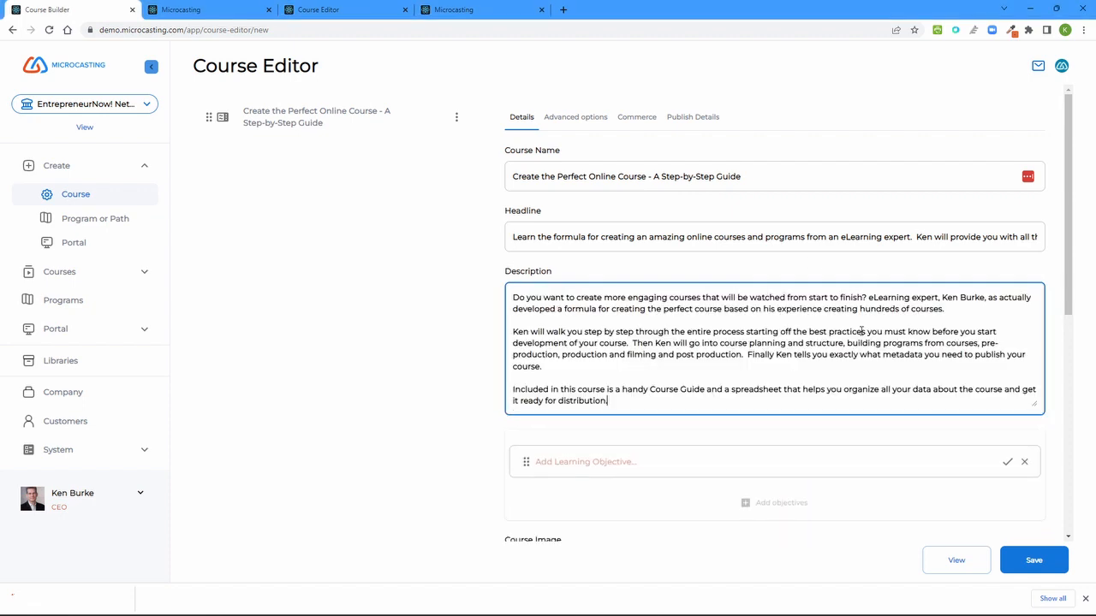
- Enter the first learning objective: "Get the key best practices on creating your course so that it is highly engaging and effective."
click(795, 461)
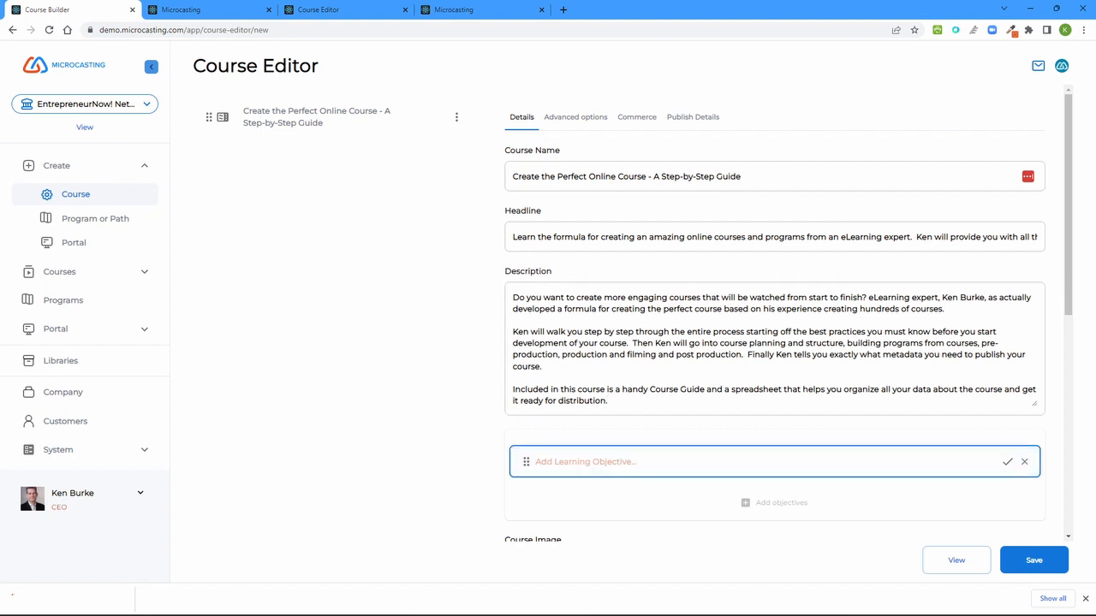
key(alt+Tab)
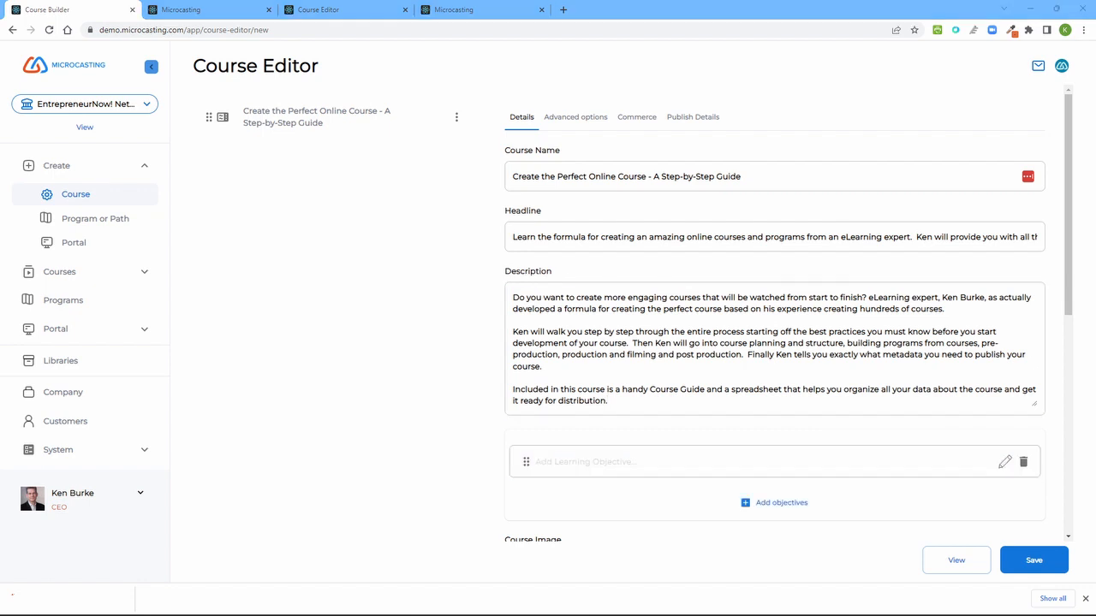
click(786, 464)
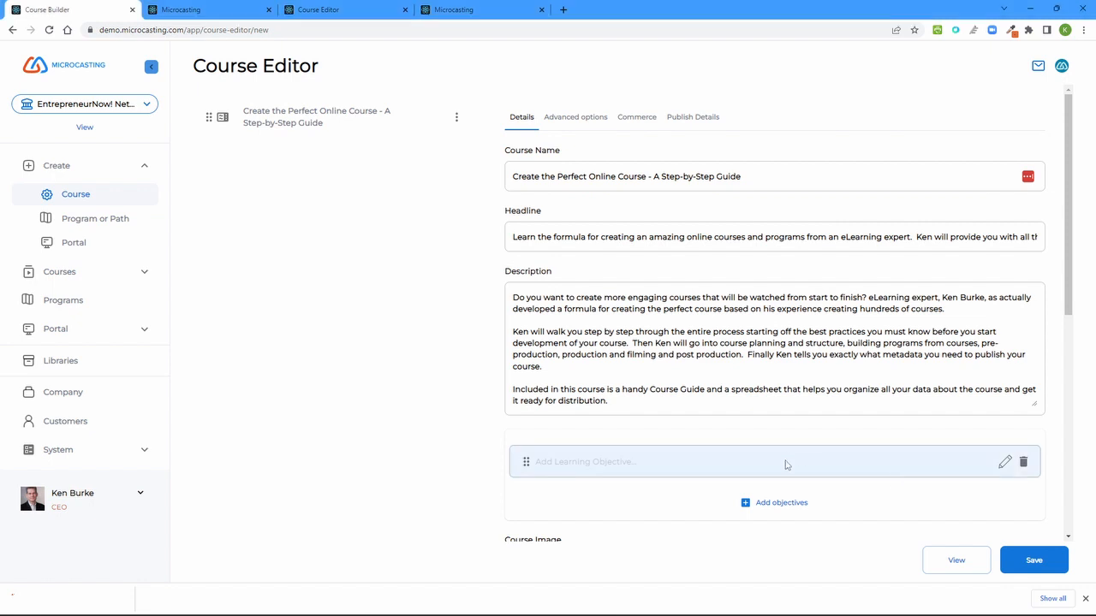
click(1010, 469)
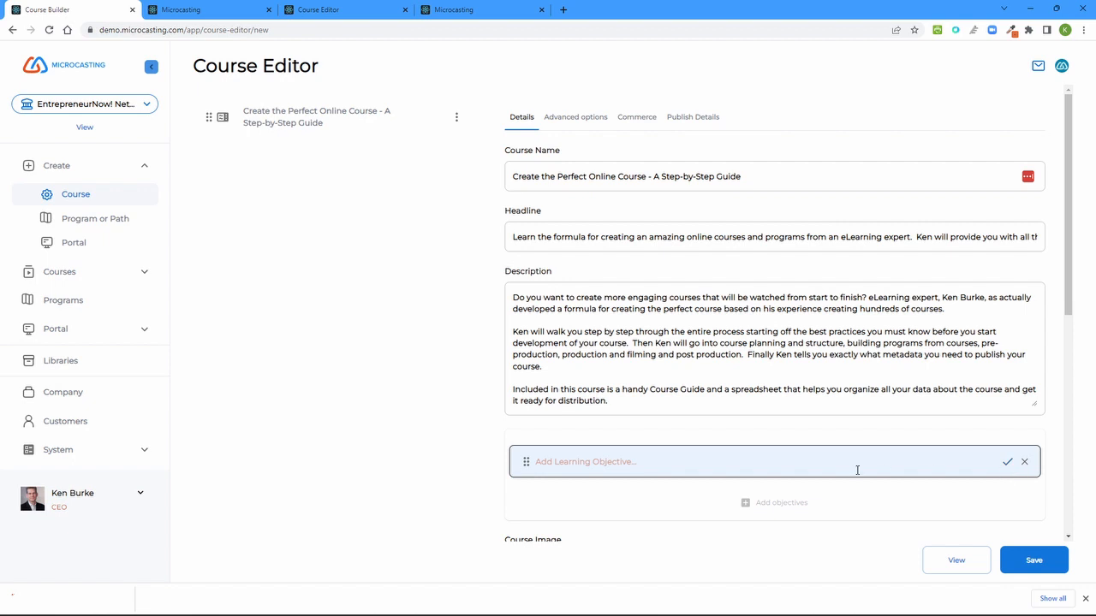
text(Get the key best practices on creating your course so that it is highly engaging and effective.)
key(Return)
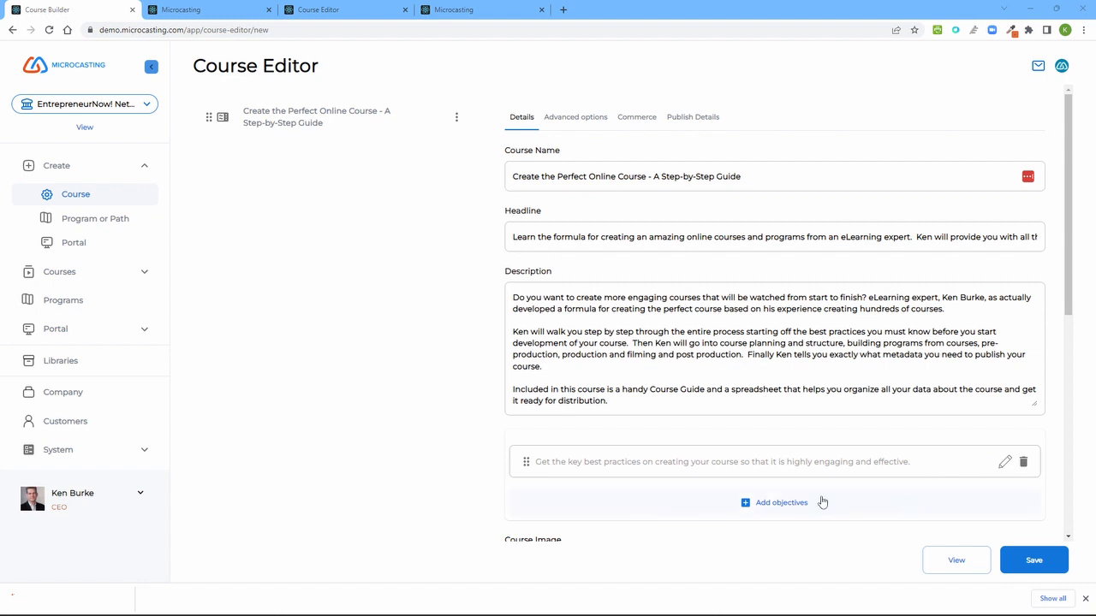
- Add a second learning objective: "Find out exactly what tools and equipment you need to produce your course."
click(779, 504)
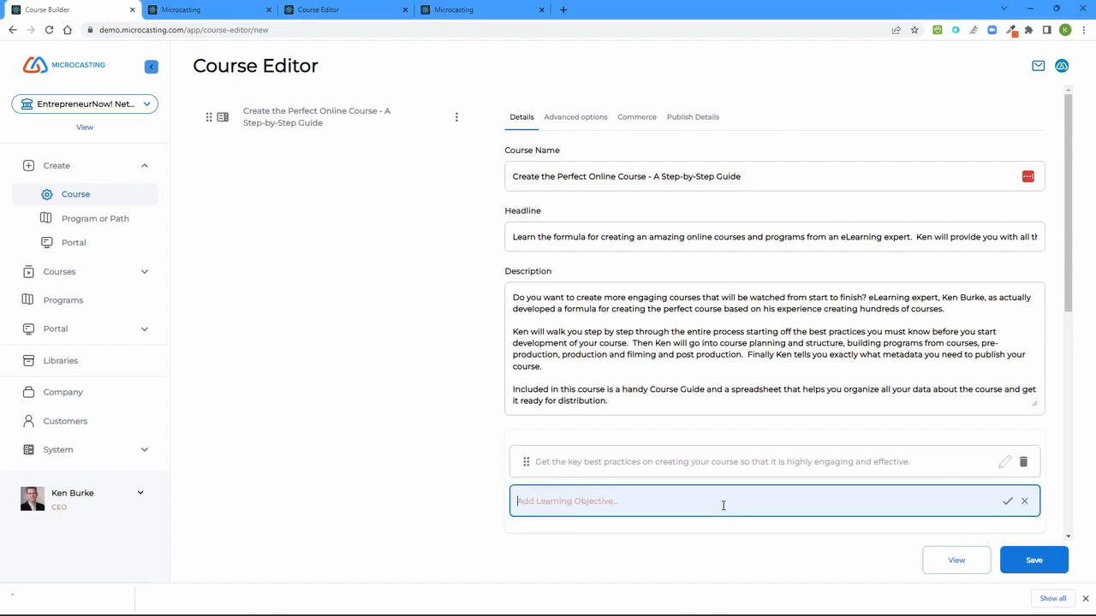
text(Find out exactly what tools and equipment you need to produce your course.)
drag(1072, 278, 1054, 427)
click(650, 266)
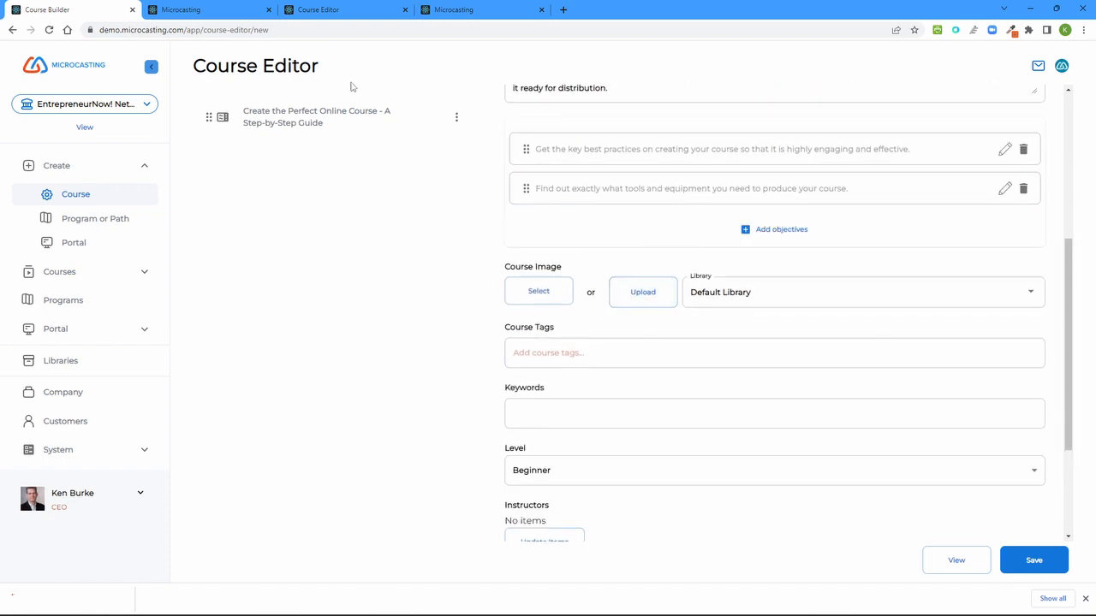
- Upload the "Creating the Perfect Course" picture from the Graphics folder as the course image
click(640, 294)
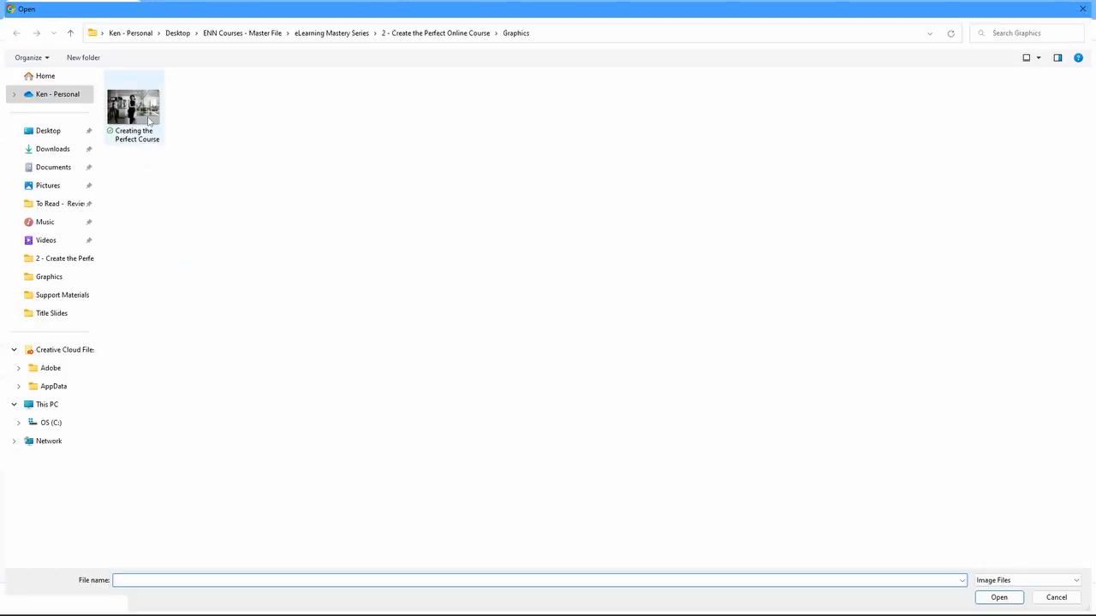
click(143, 122)
double_click(143, 123)
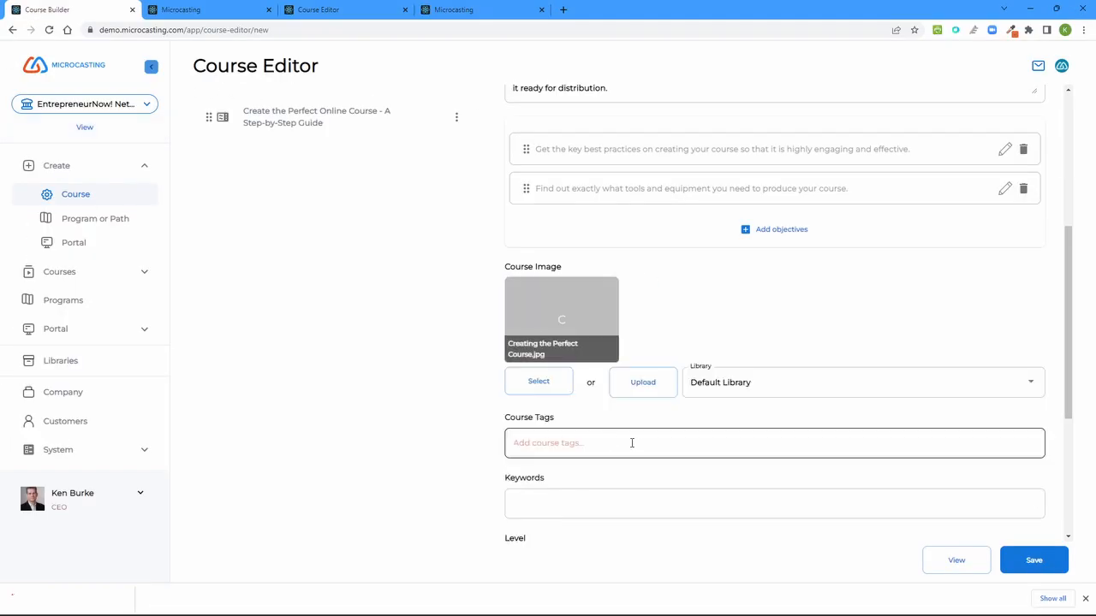
- Add the course tags "elearning" and "course"
click(640, 445)
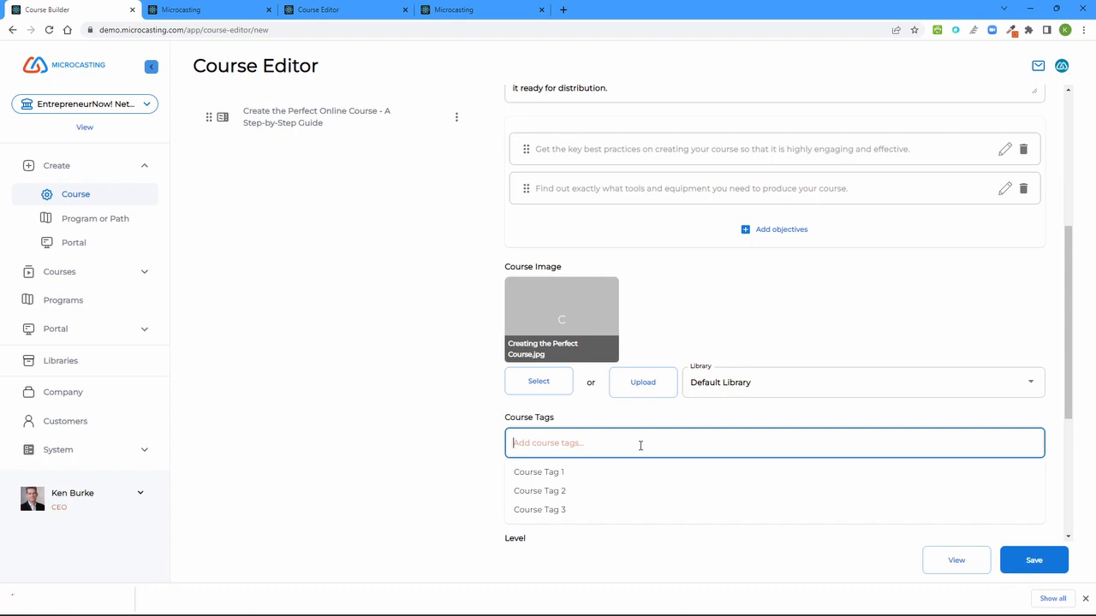
text(elearning)
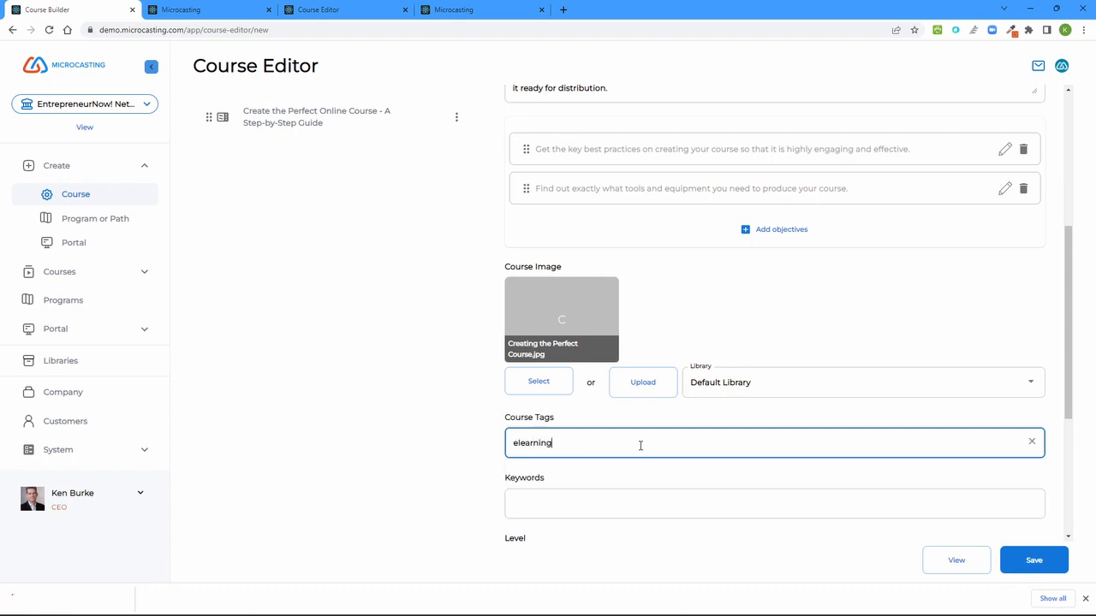
key(Return)
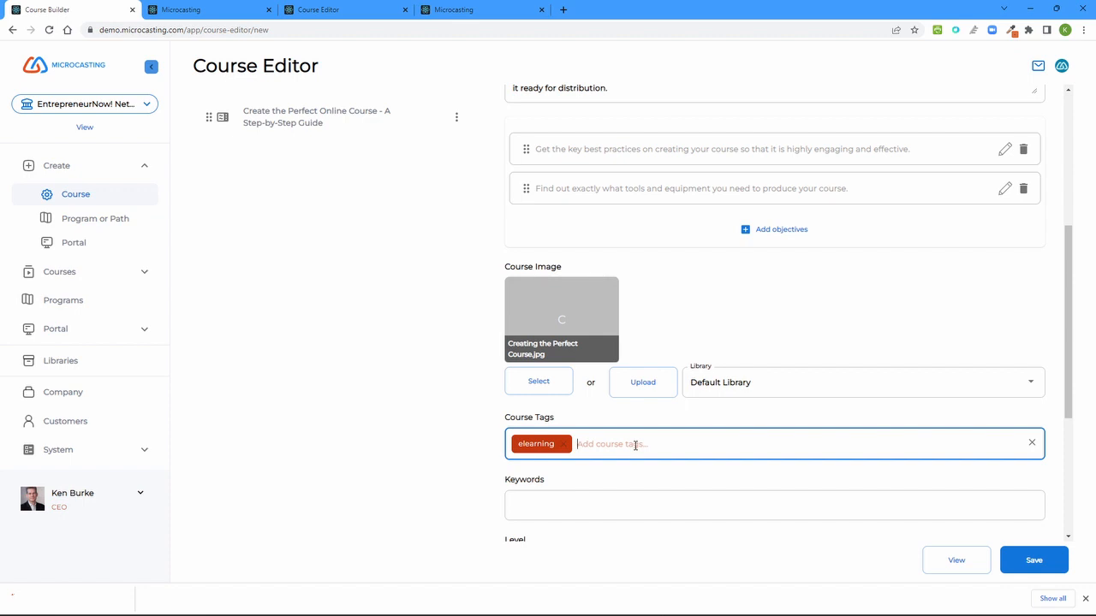
text(course)
key(Return)
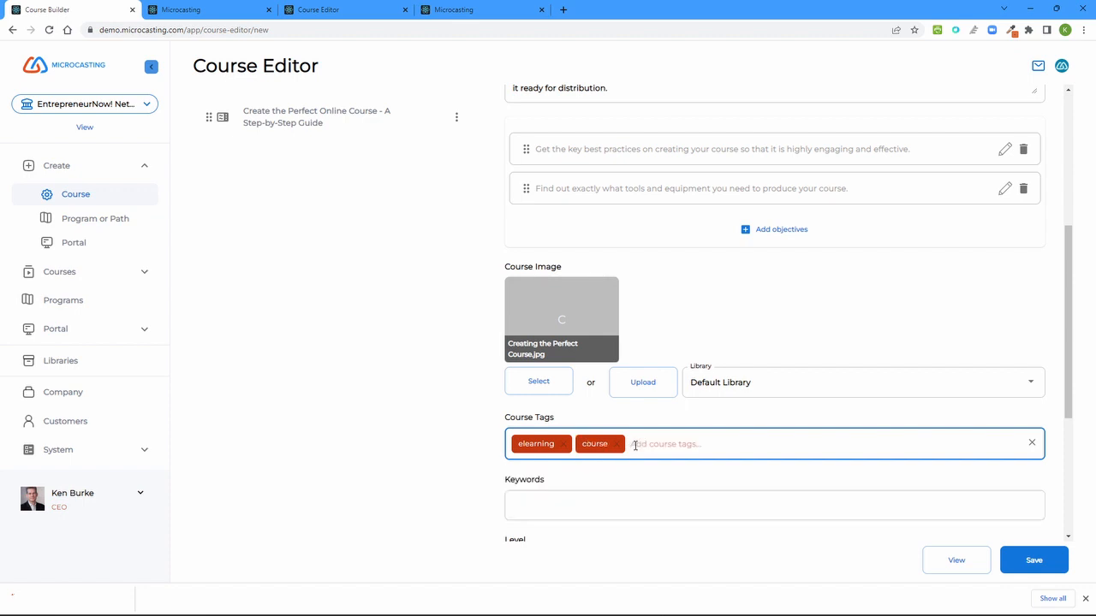
- Set the course level to All Levels
drag(1074, 394, 1058, 490)
click(1066, 476)
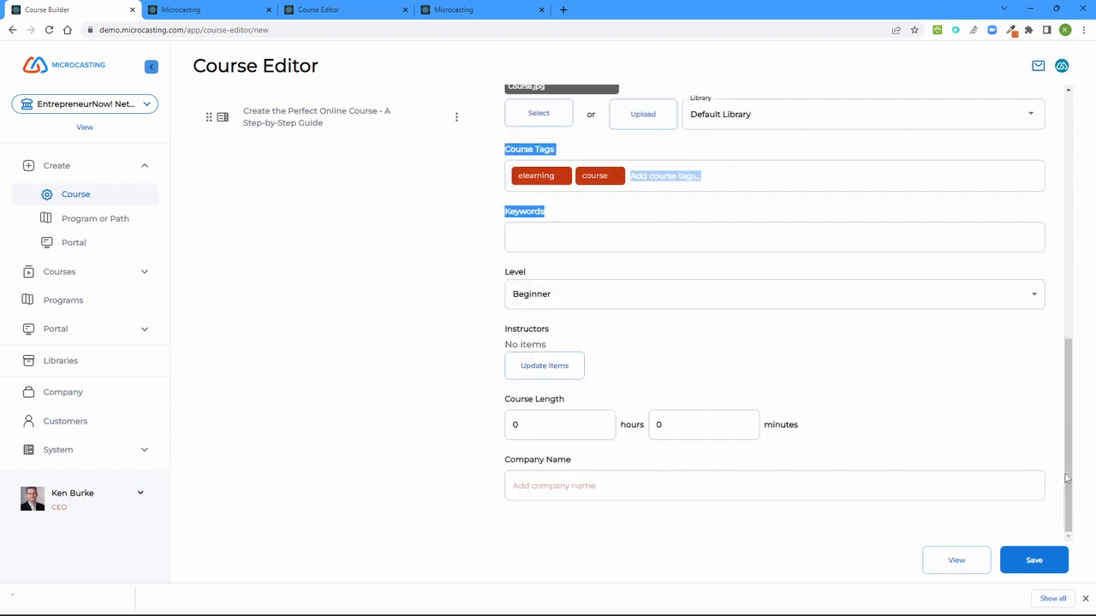
click(567, 231)
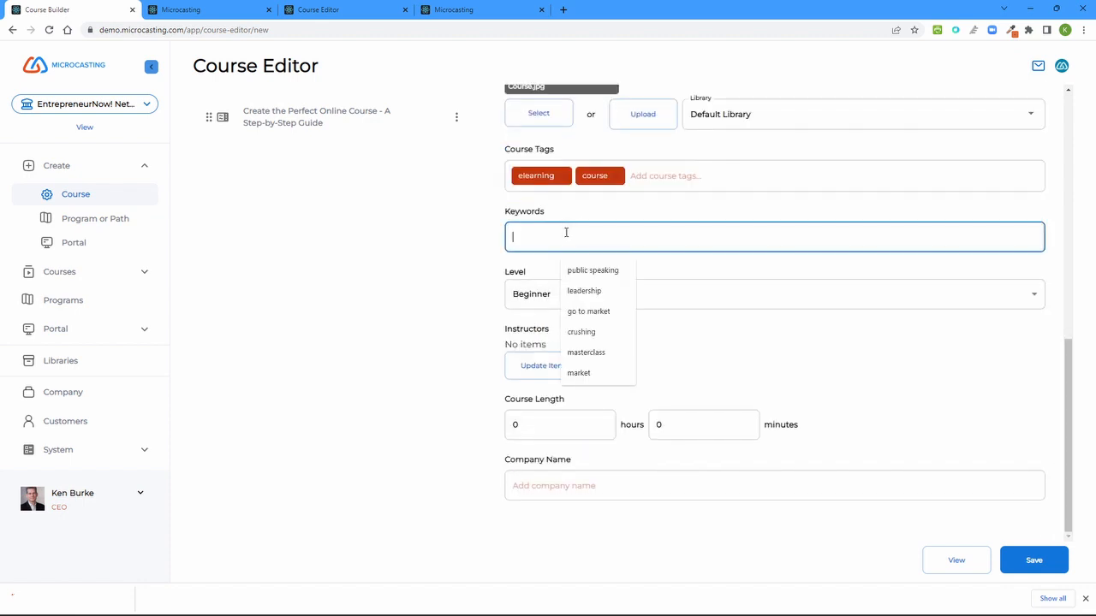
click(529, 295)
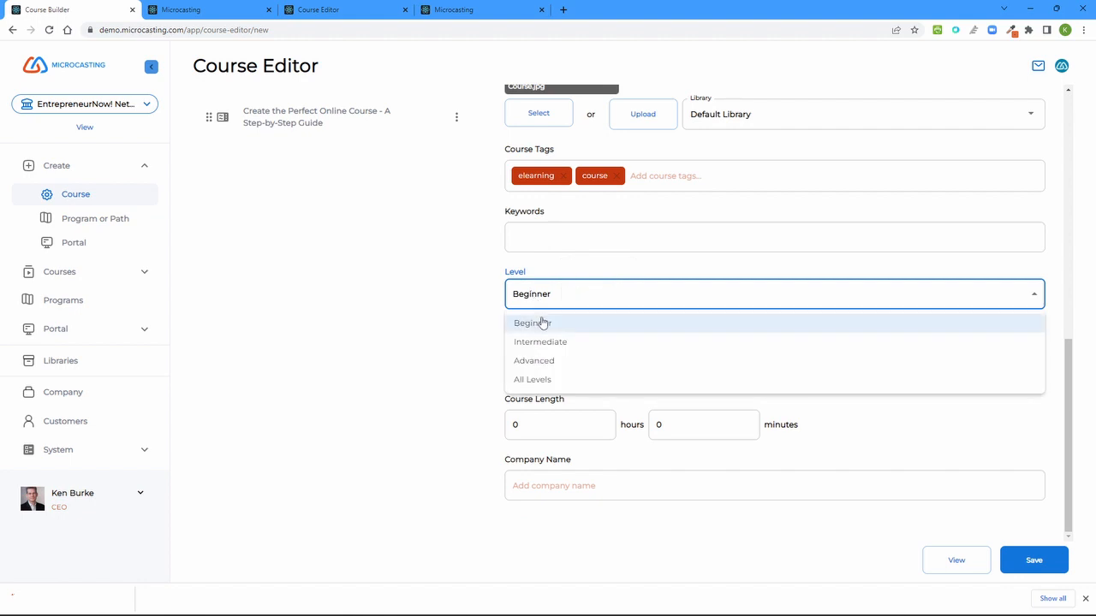
click(536, 381)
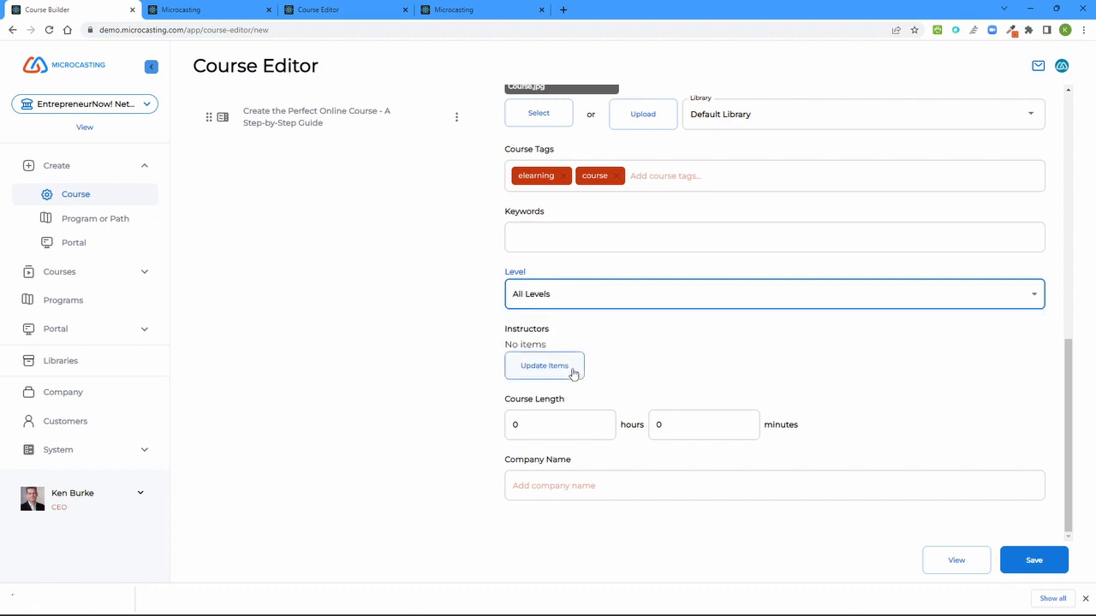
- Assign the signed-in account owner as the course's instructor
click(572, 373)
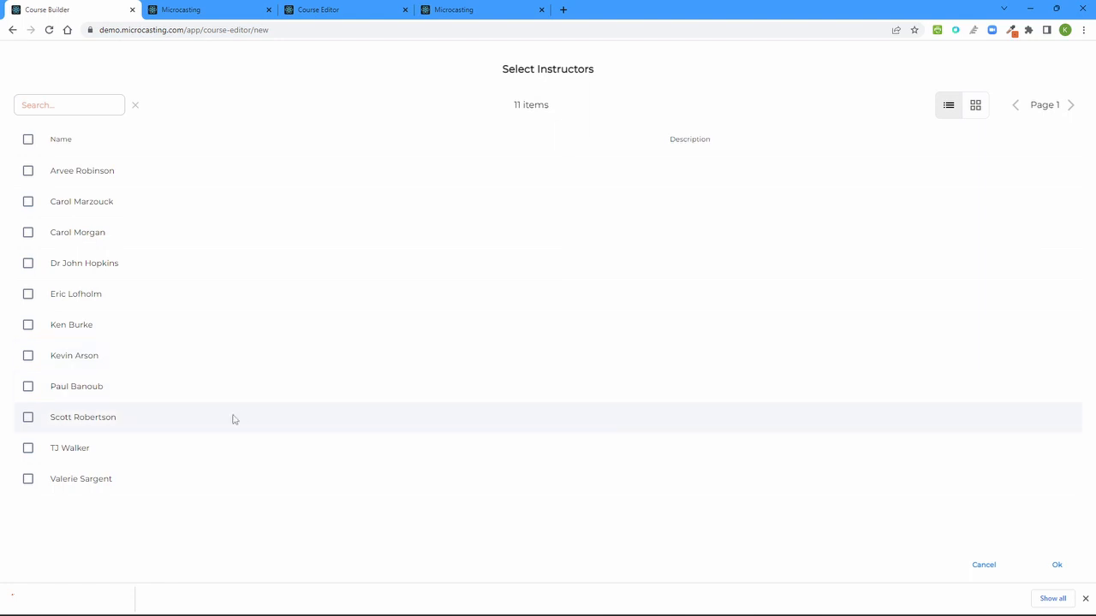
click(28, 326)
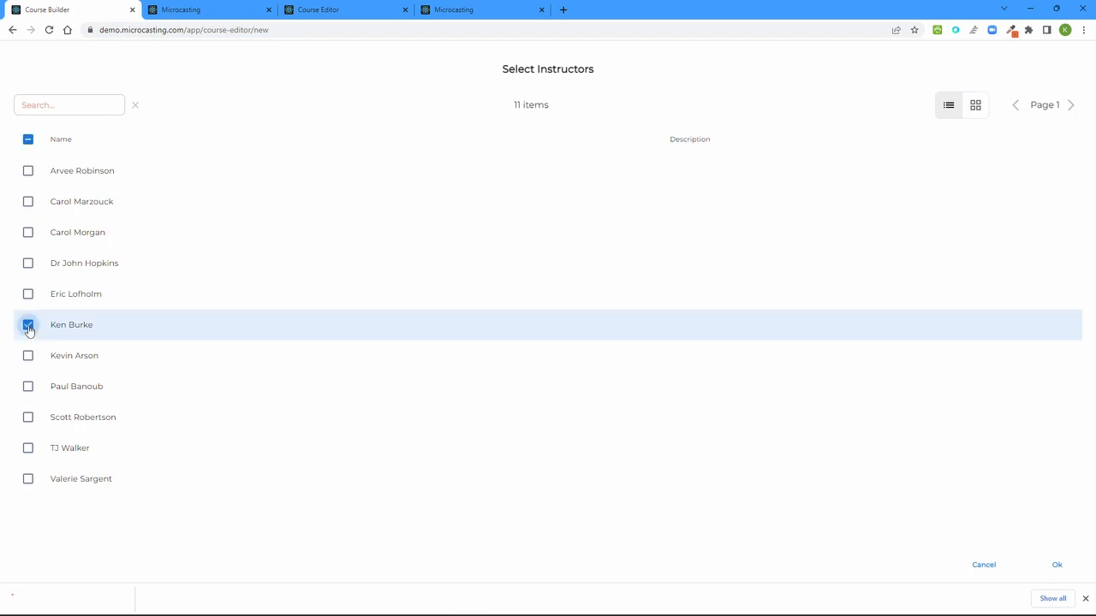
click(1054, 568)
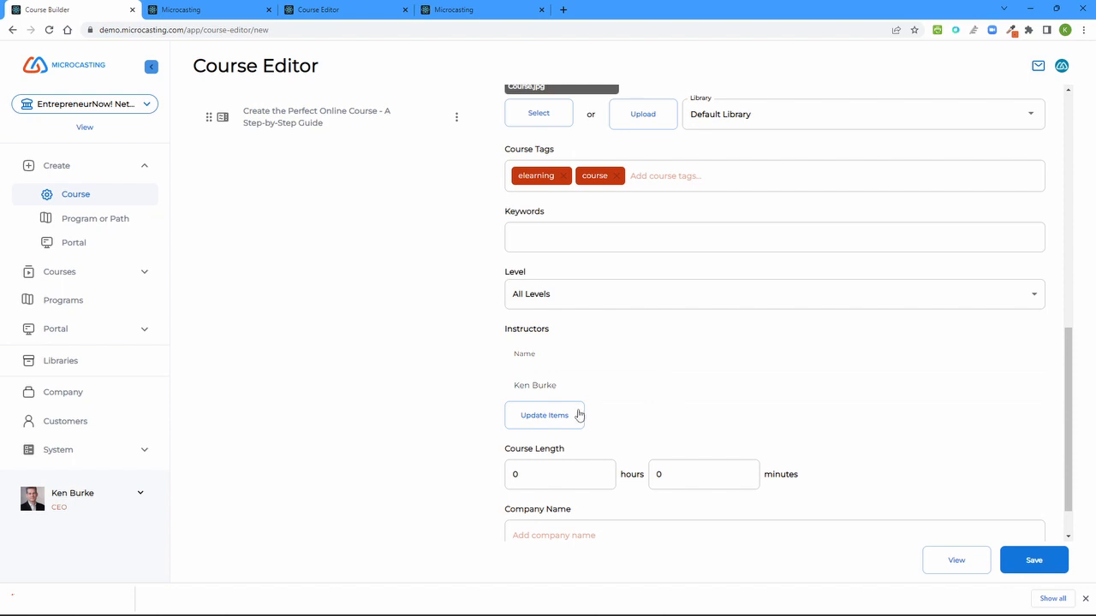
- Set the course length to 42 minutes and save the course
drag(678, 474, 633, 482)
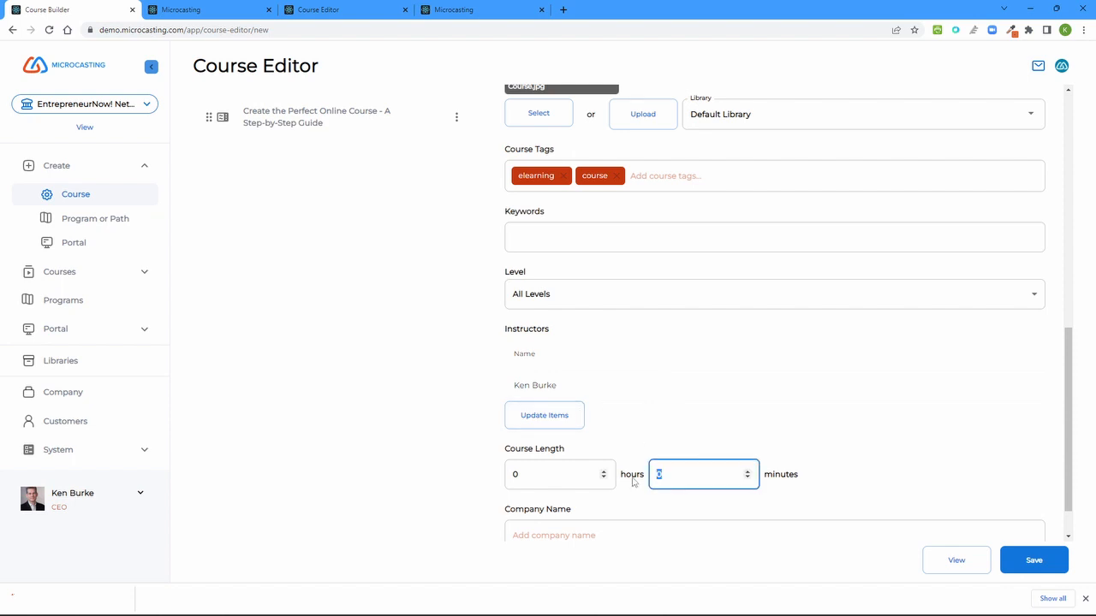
text(42)
drag(1066, 488, 1074, 541)
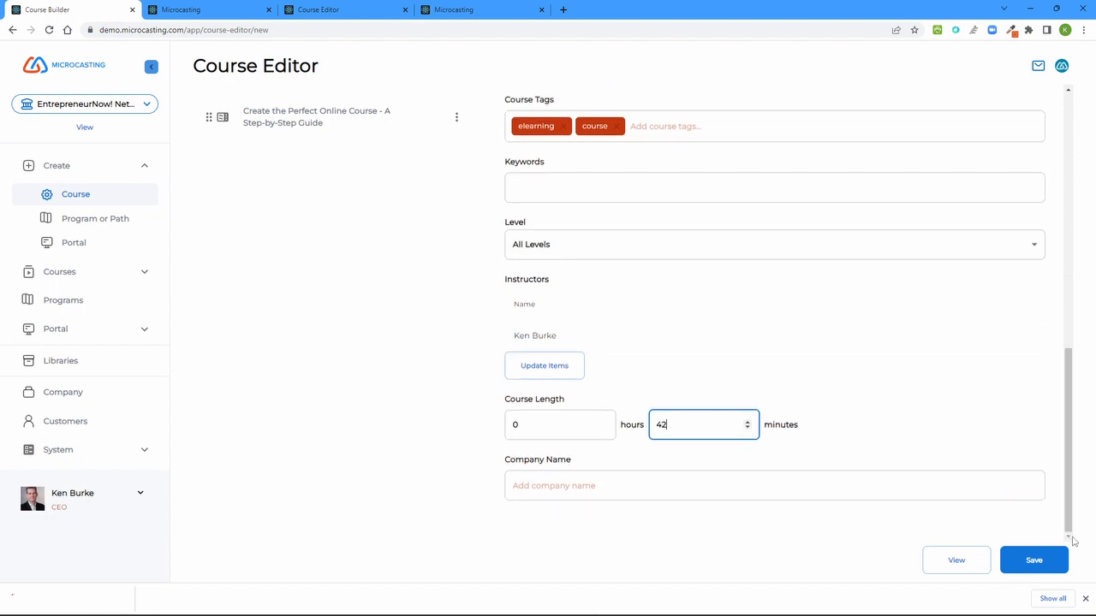
click(1034, 561)
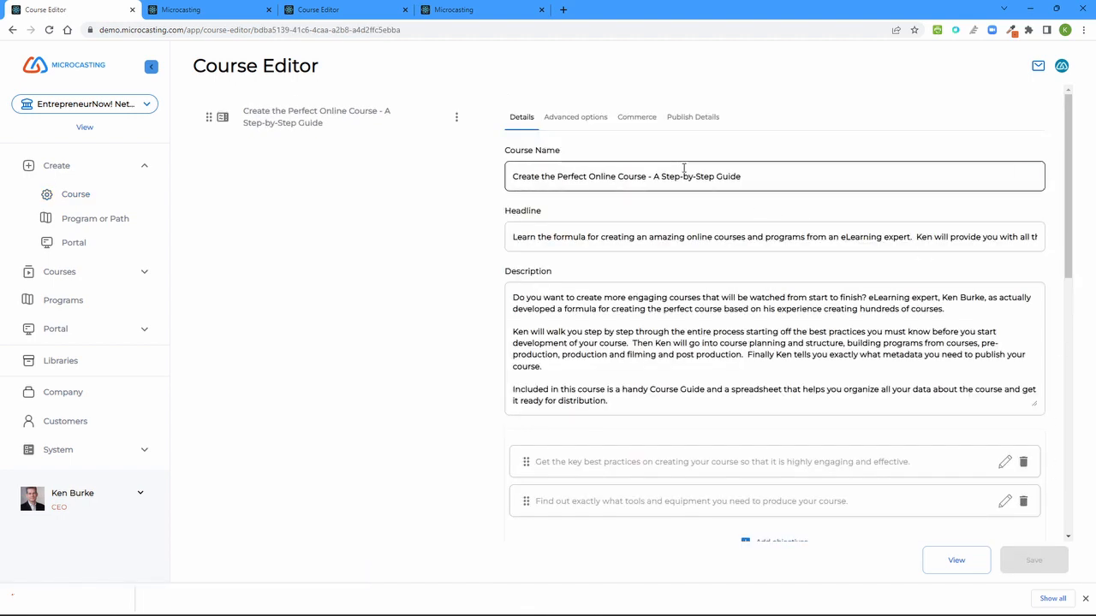
- Set the course price to $19.99 in the commerce settings
click(587, 123)
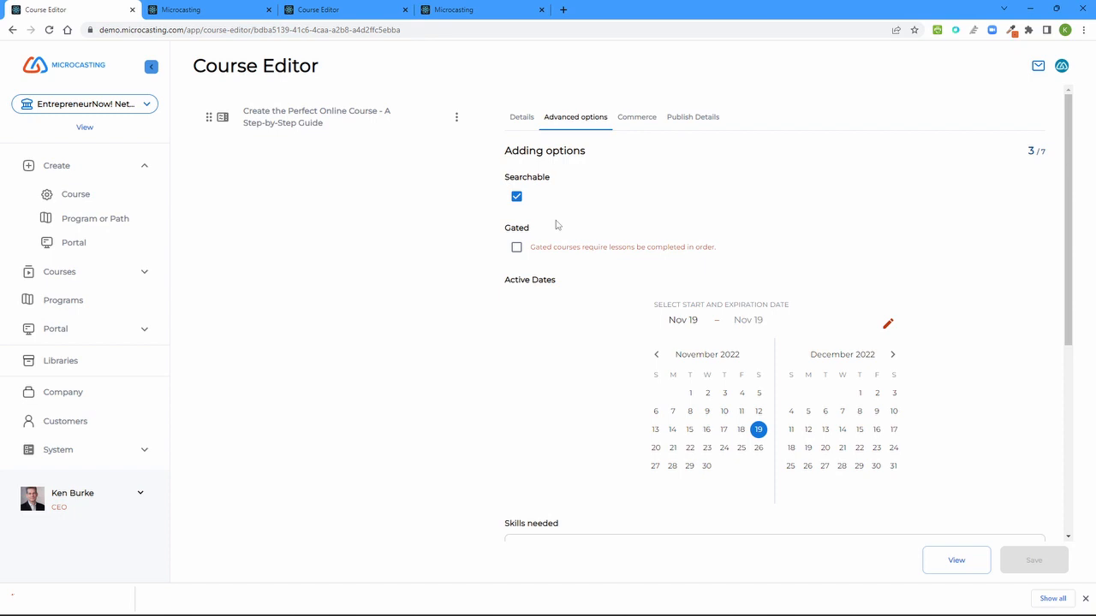
click(638, 120)
drag(543, 176, 434, 194)
text(19.99)
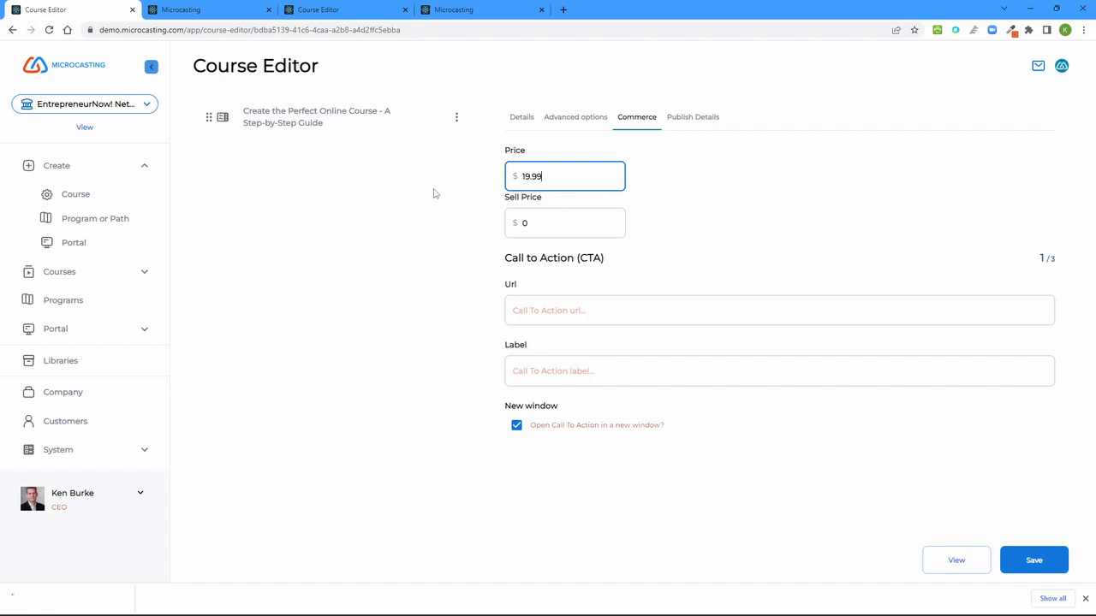
click(551, 223)
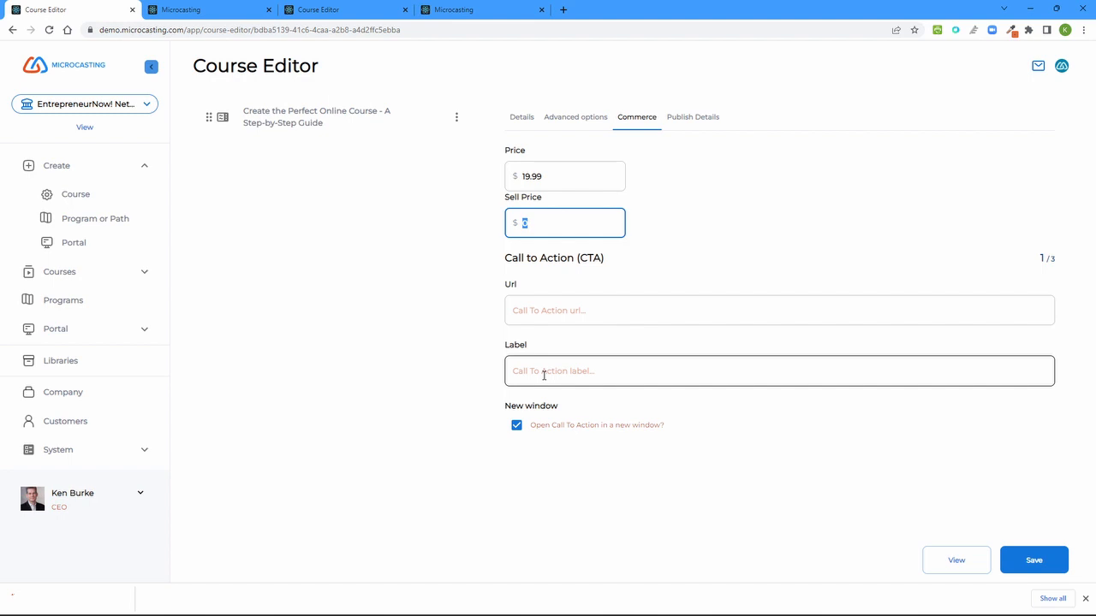
click(544, 375)
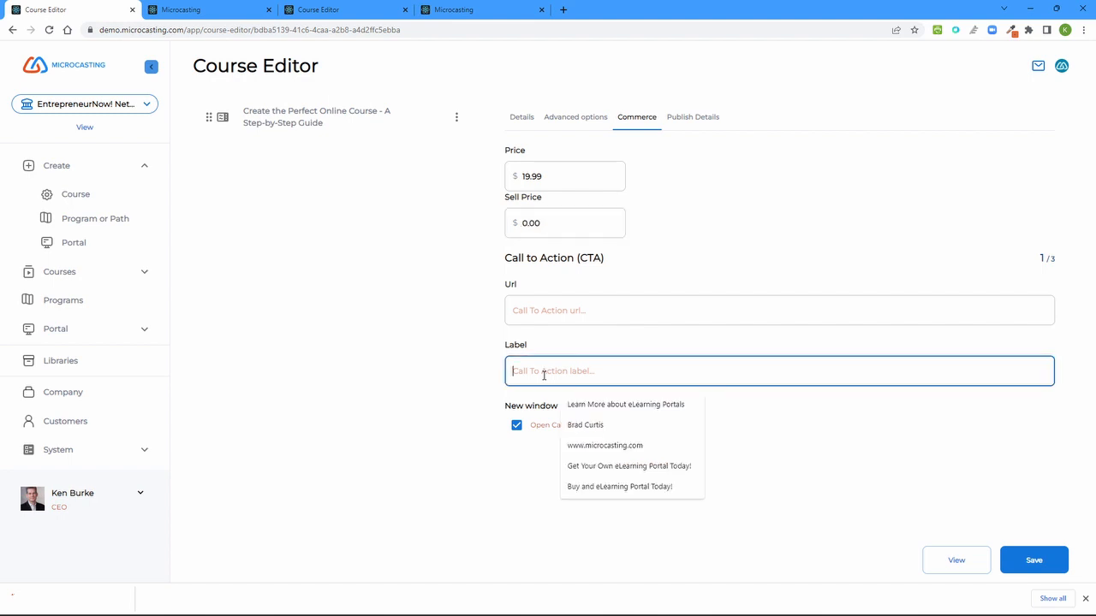
click(596, 405)
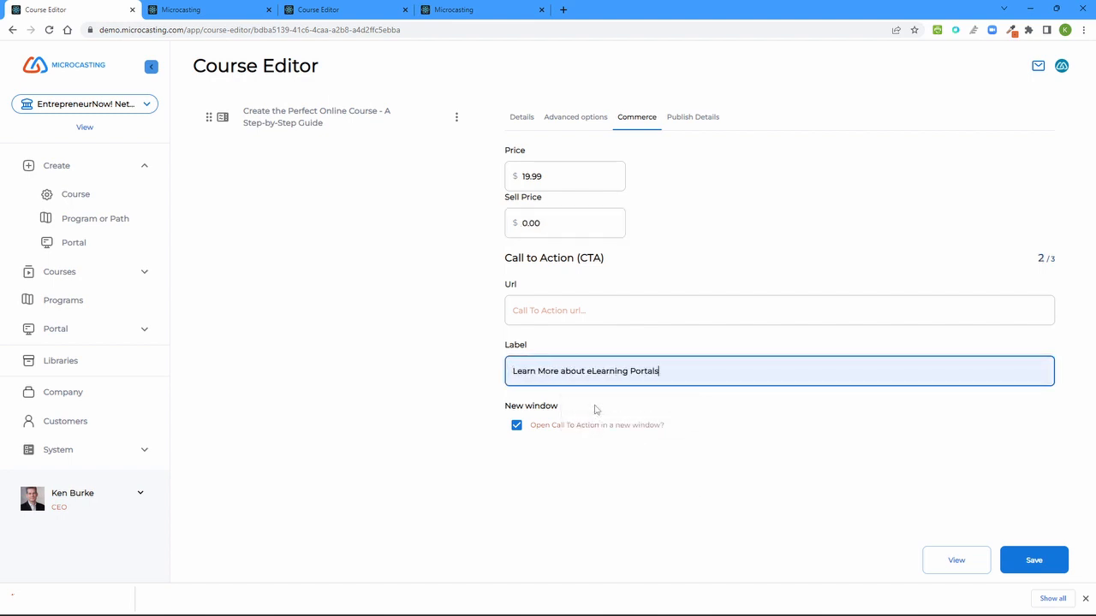
click(558, 312)
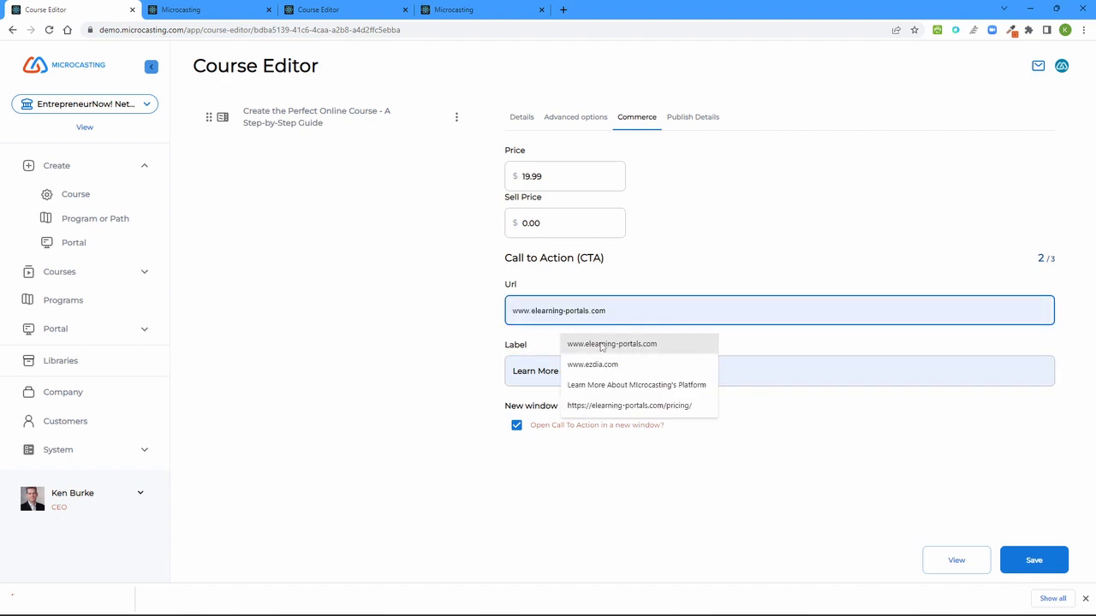
click(602, 344)
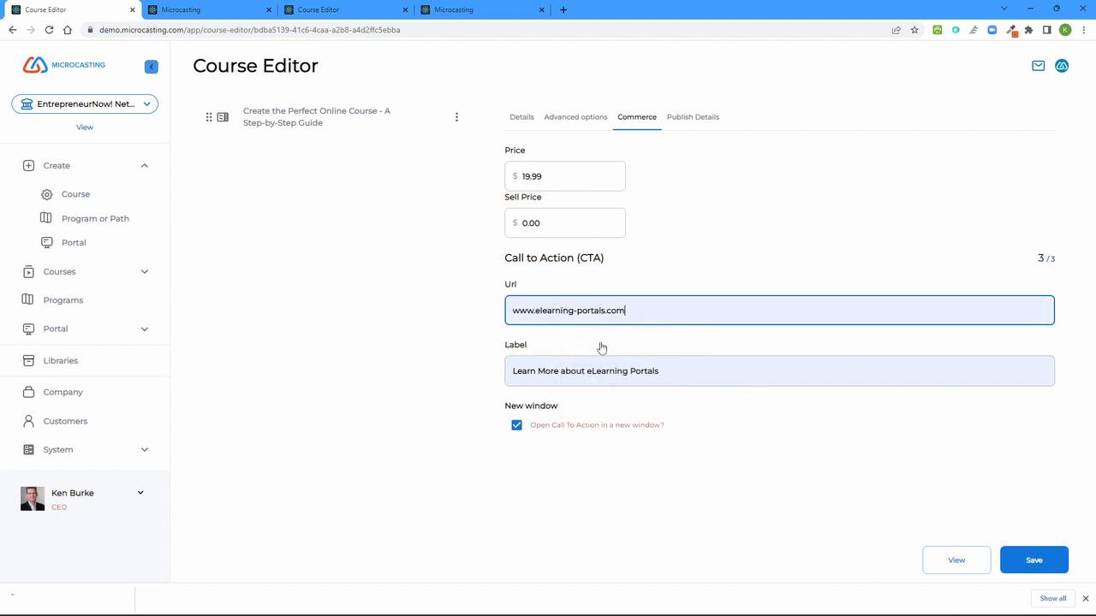
click(1034, 568)
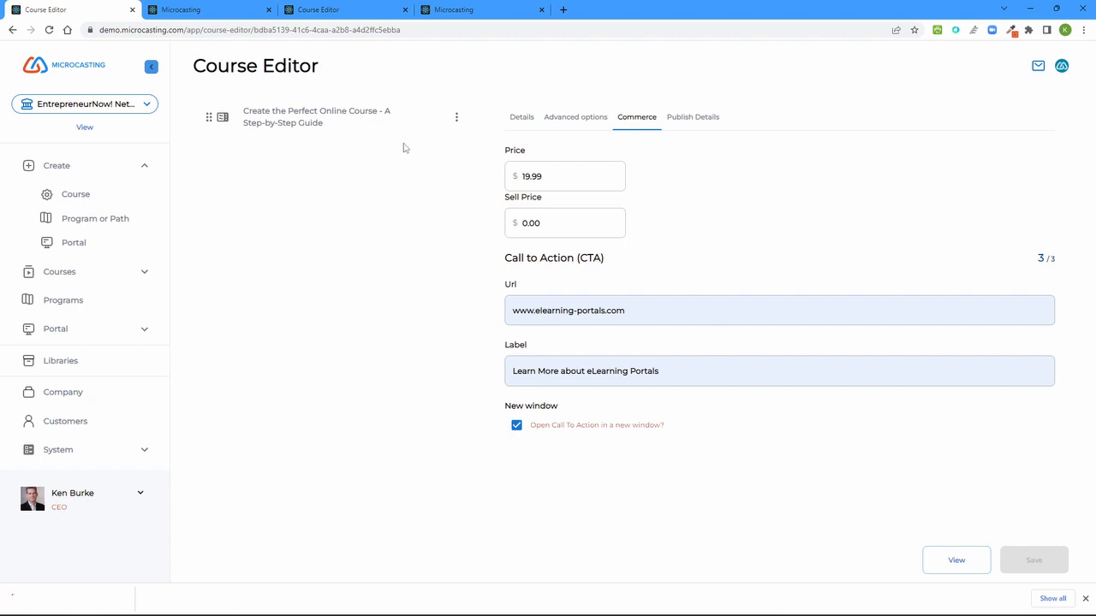
- Add a video lesson to the course and name it "Get Started on Creating an Amazing Course"
click(456, 119)
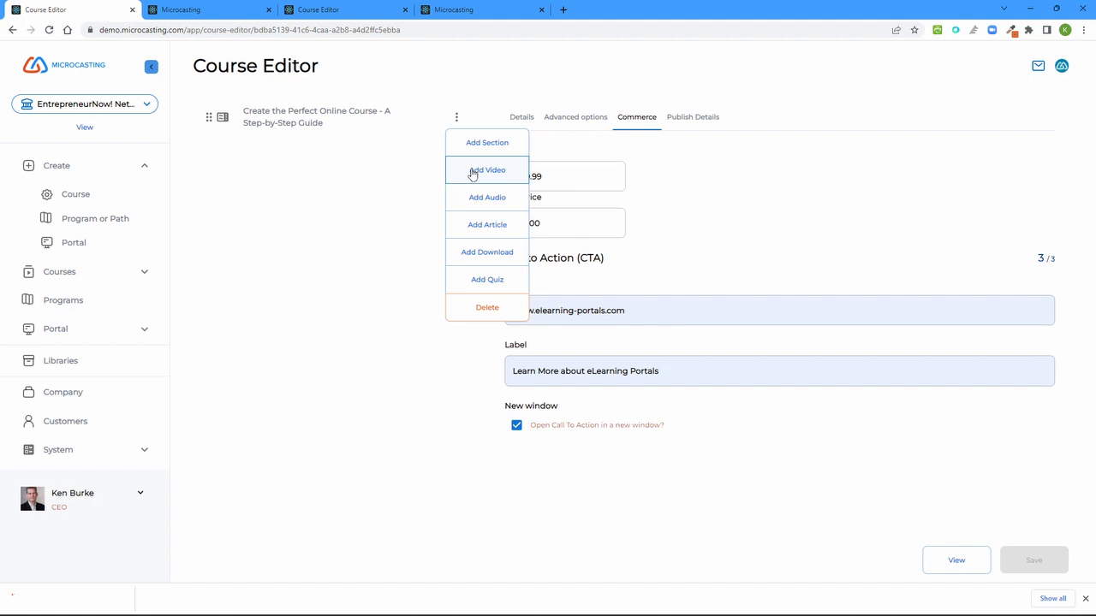
click(471, 172)
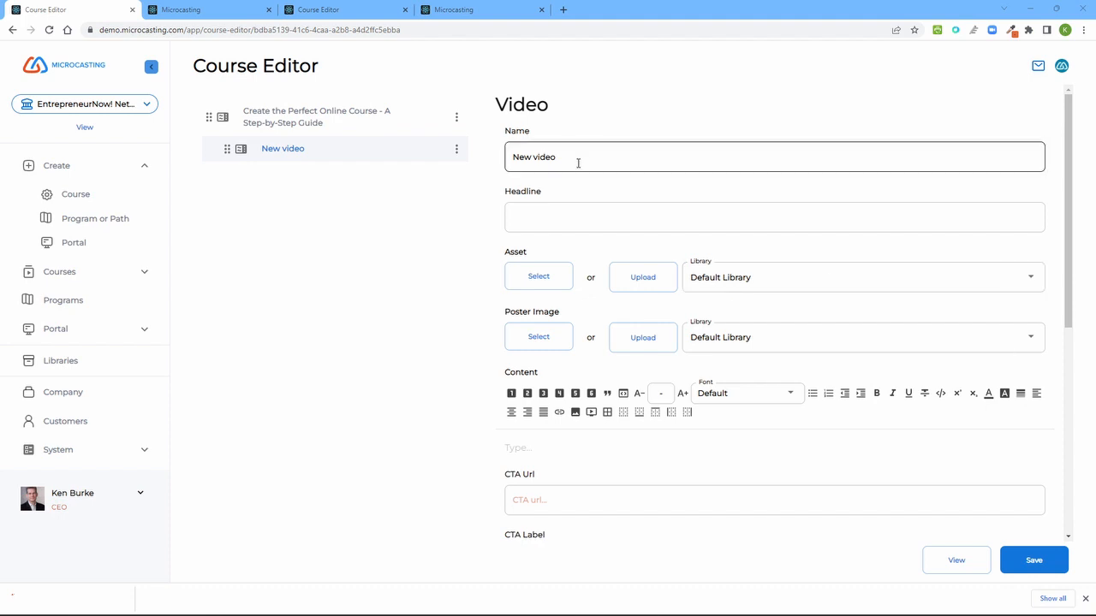
drag(577, 162, 512, 162)
text(Get Started on Creating an Amazing Course)
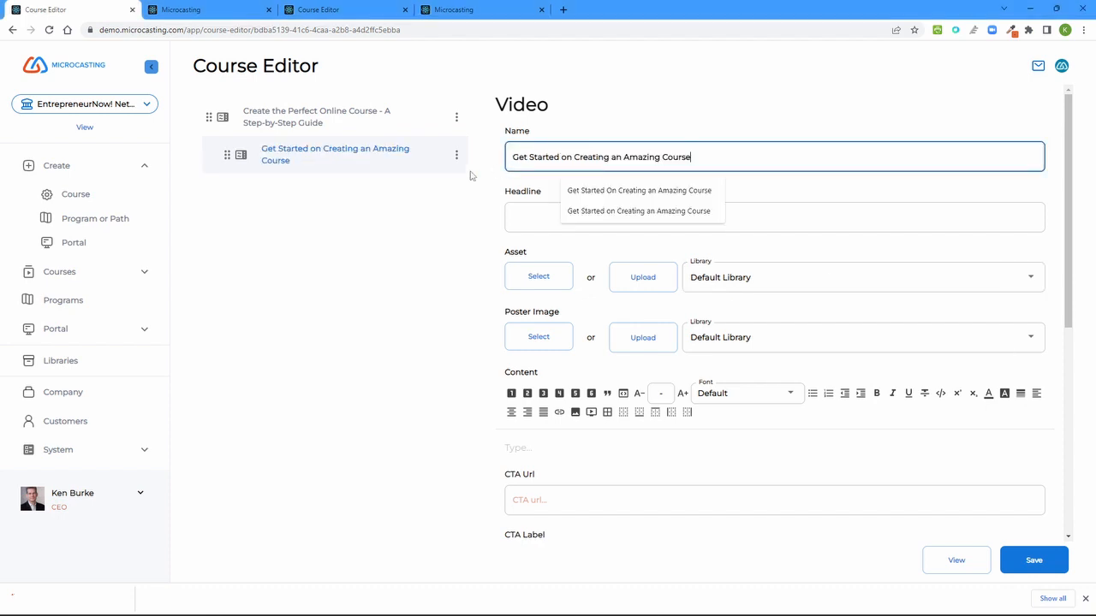
click(519, 212)
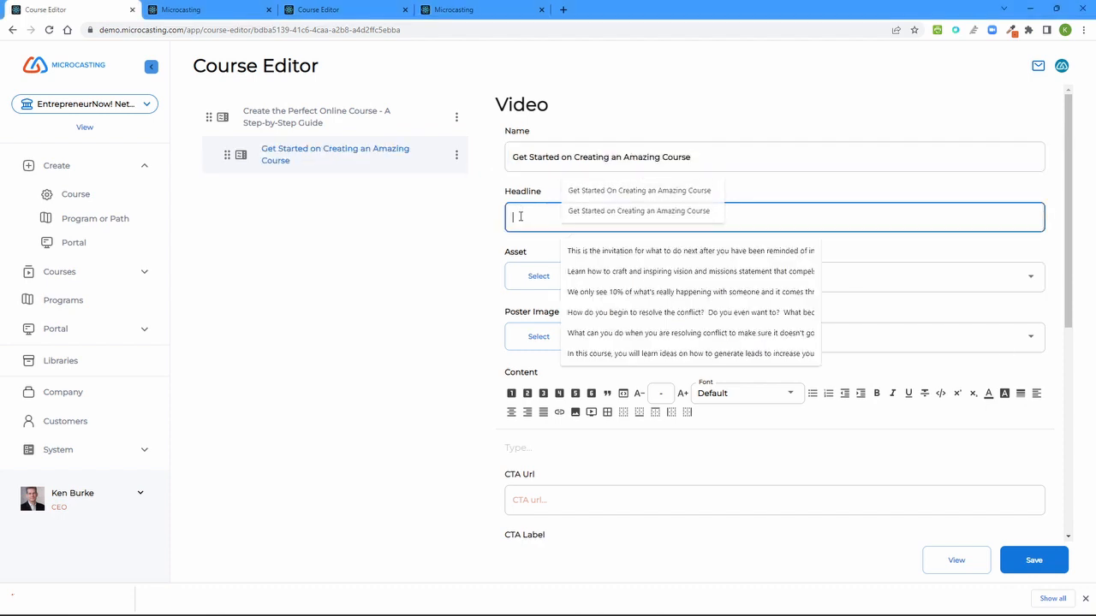
click(482, 249)
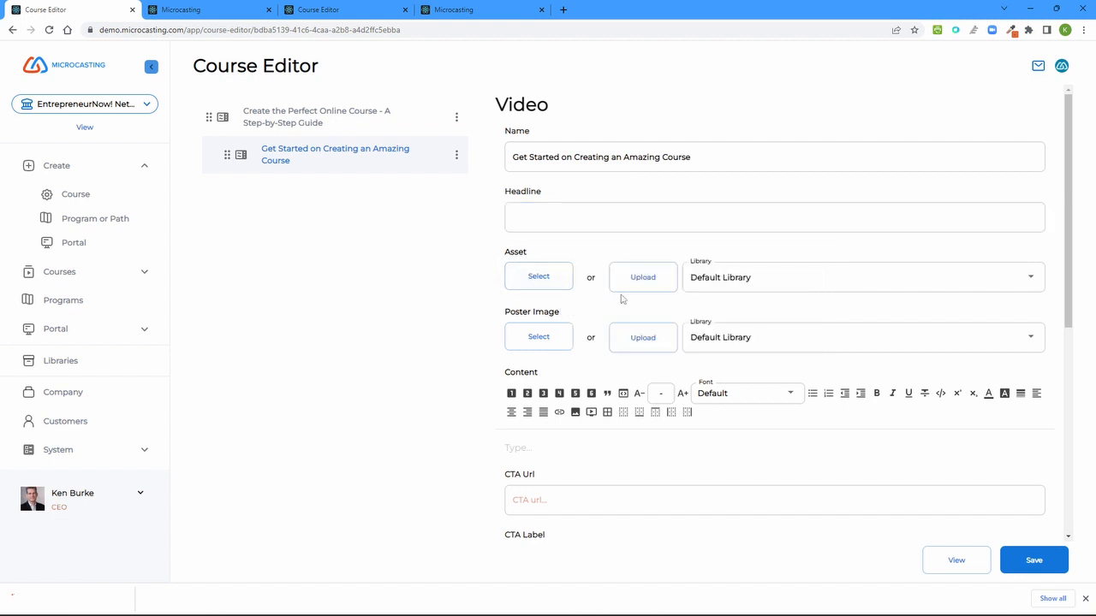
- Upload "2.1 - Get Started On Creating an Amazing Course.mp4" as the video lesson's asset and save the lesson
click(646, 282)
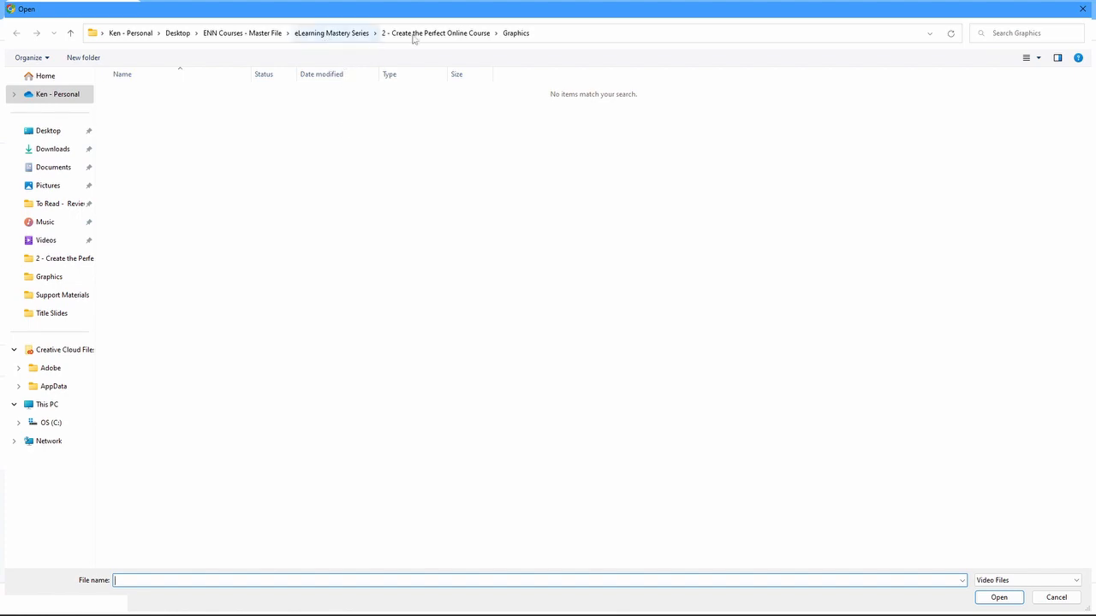
click(437, 34)
double_click(442, 120)
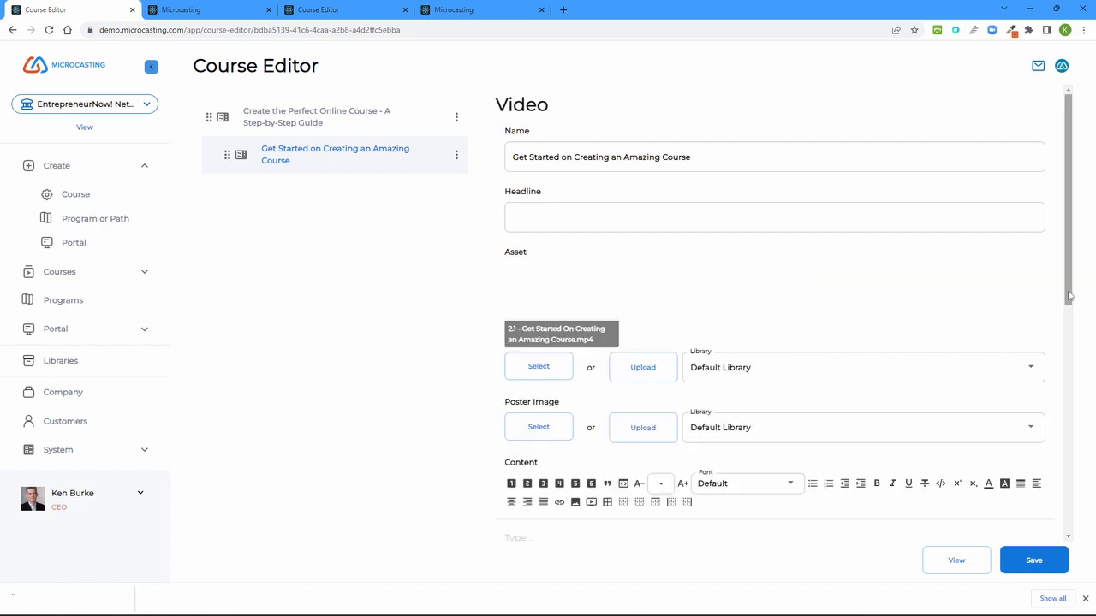
drag(1068, 296, 1073, 363)
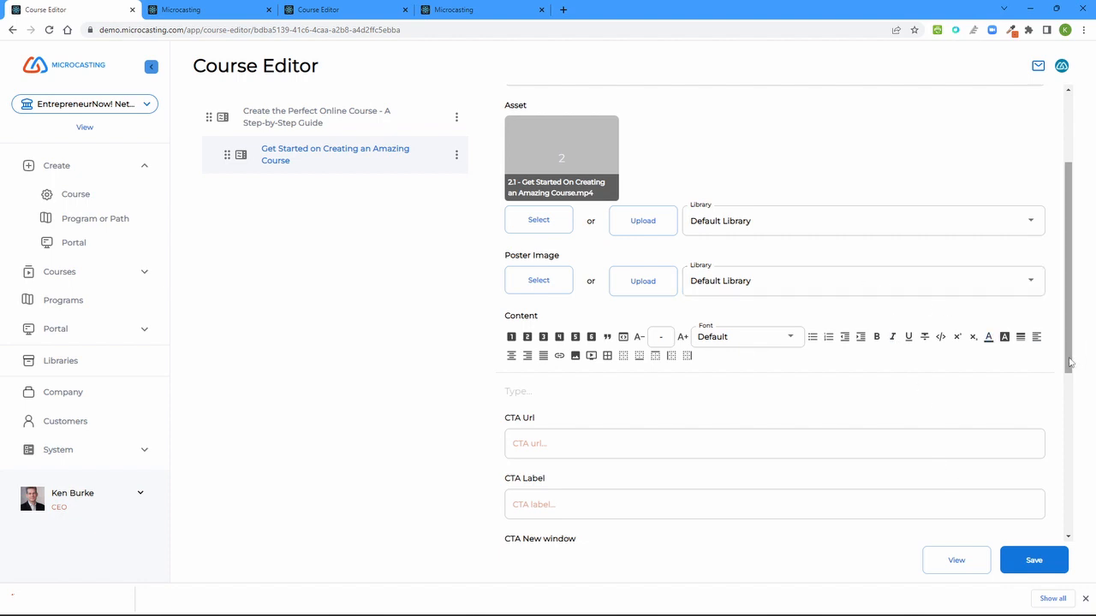
drag(1069, 363, 1070, 450)
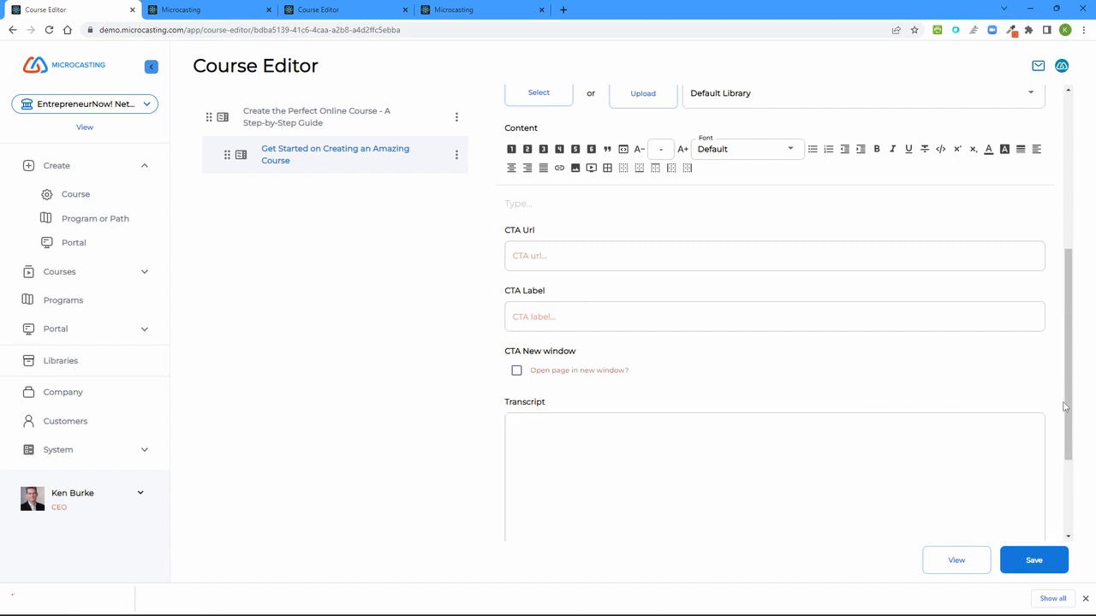
drag(1069, 412, 1066, 473)
click(648, 326)
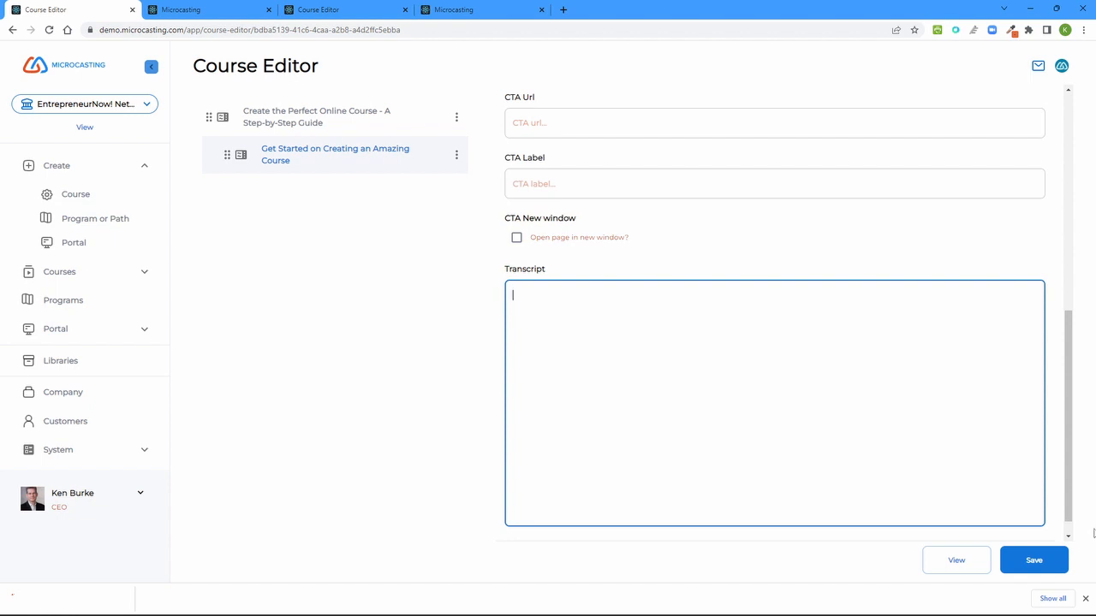
click(1032, 560)
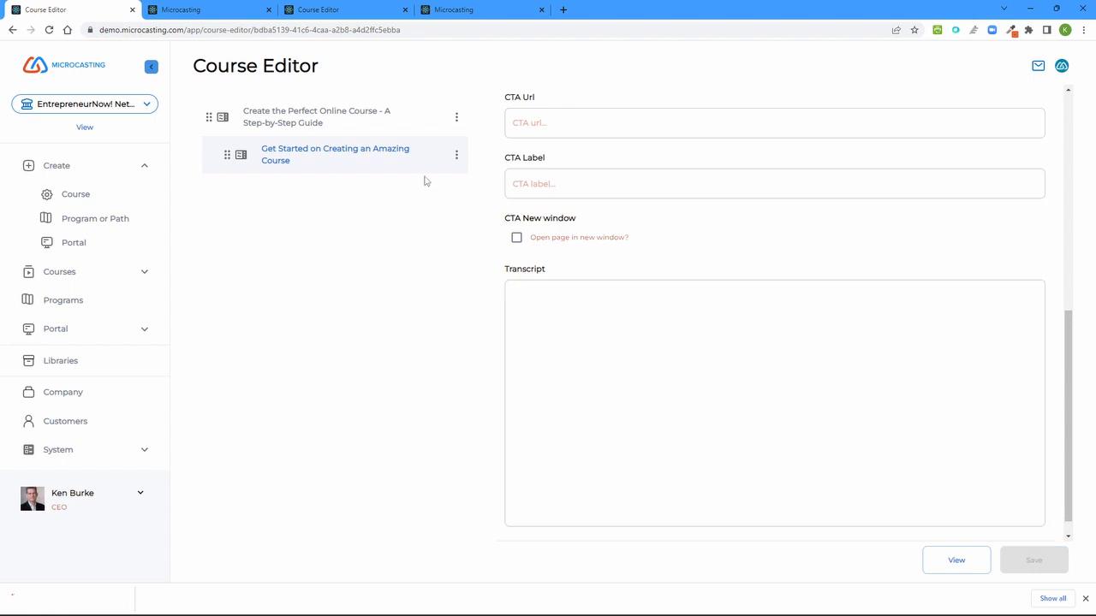
- Add a download lesson to the course below the video lesson
click(456, 116)
click(492, 254)
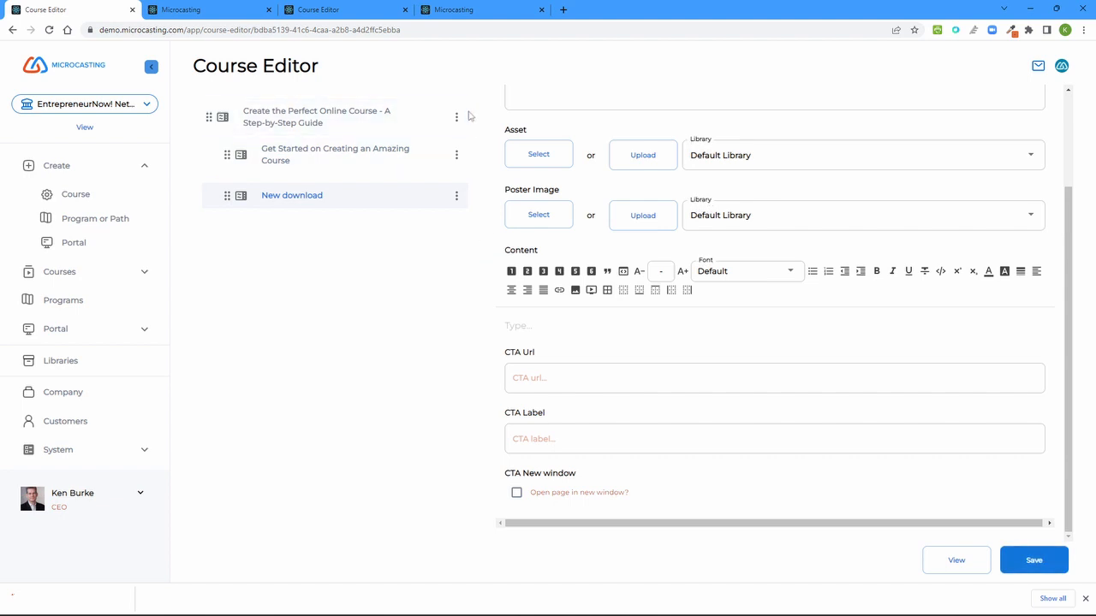
drag(1067, 298, 1056, 161)
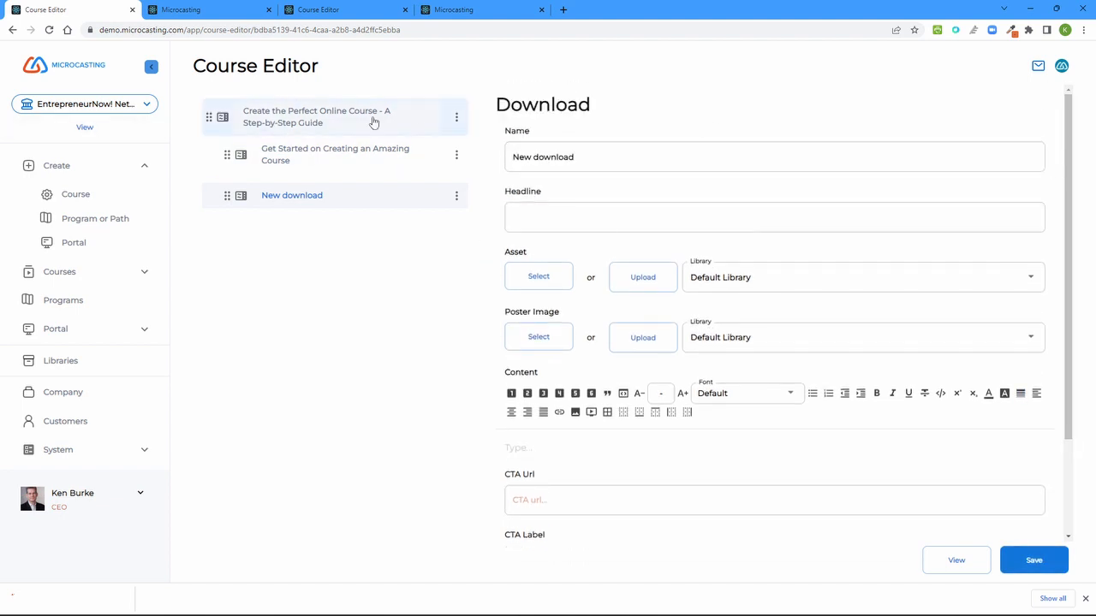
- Add a quiz to the course, keep its question type as Multiple Responses, and save
click(456, 122)
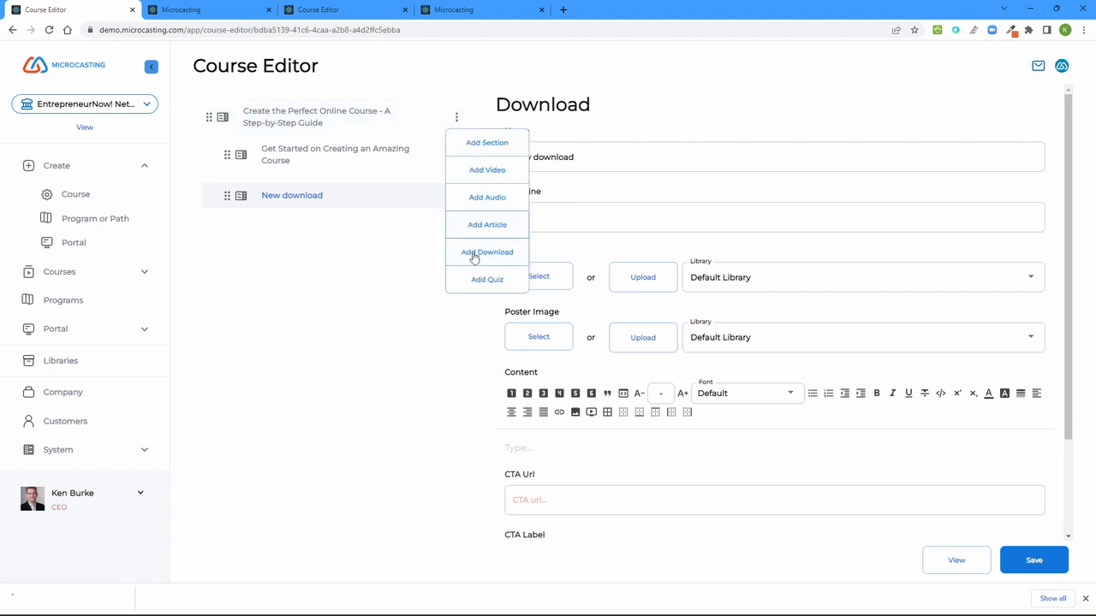
click(474, 280)
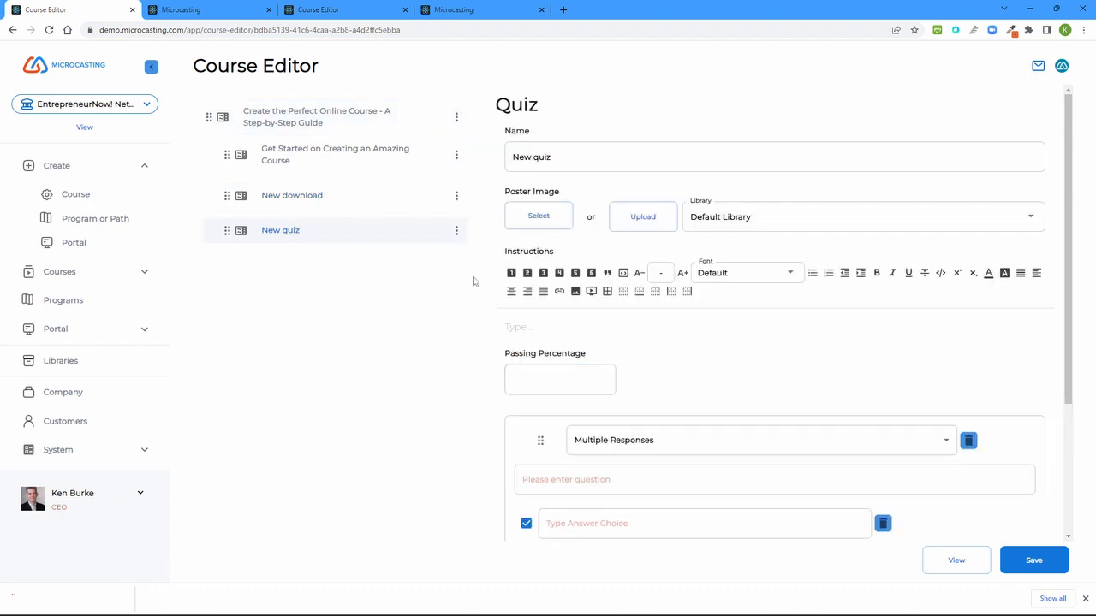
click(764, 443)
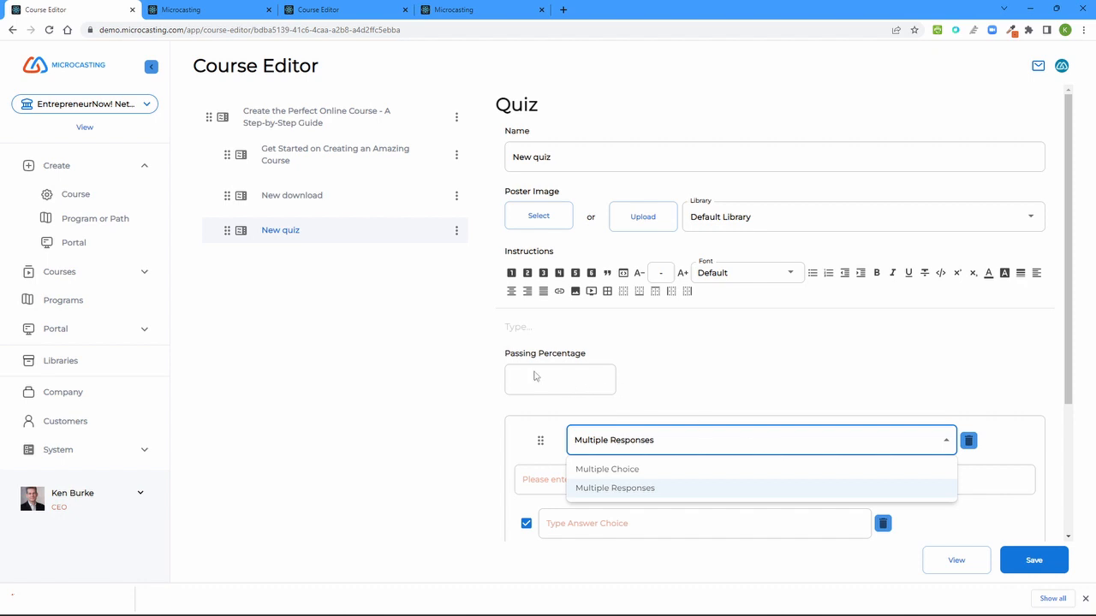
click(440, 373)
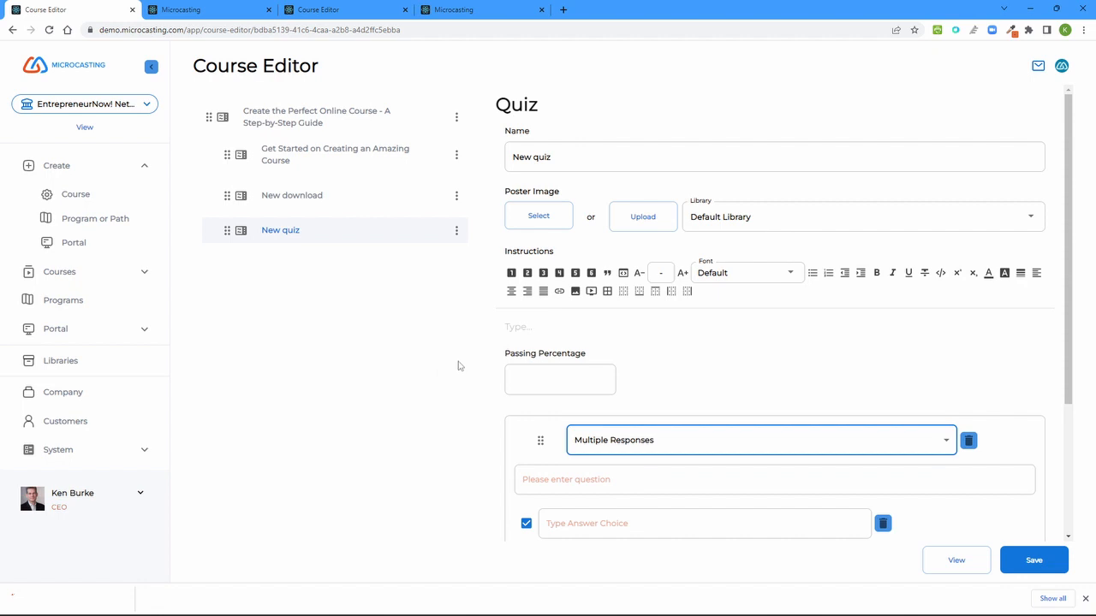
click(1030, 562)
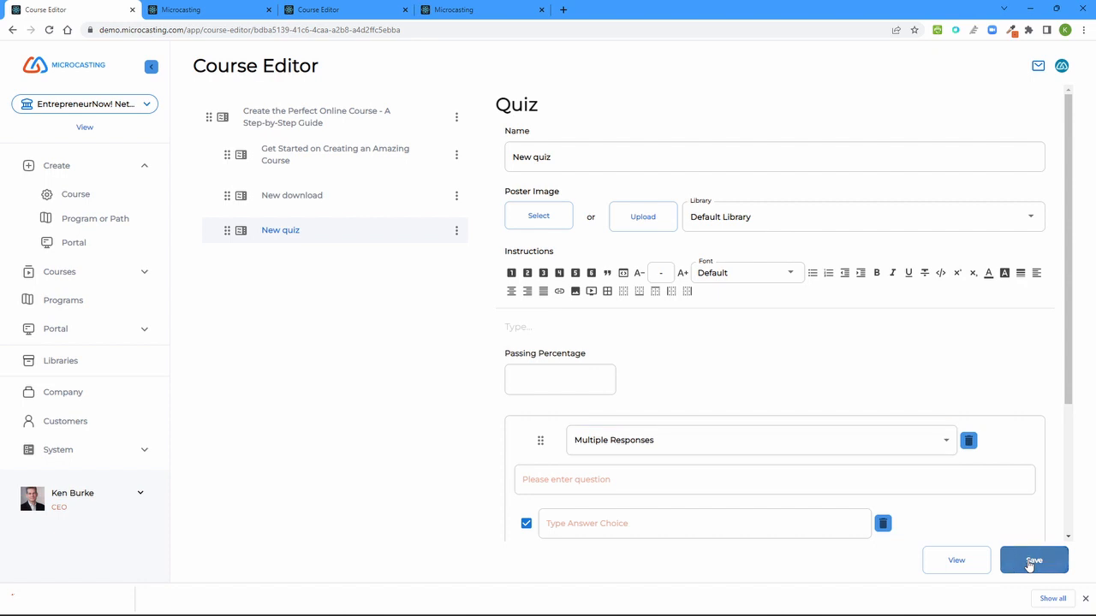
- Open the learner view of the completed course marked with an asterisk and play its first video lesson
click(195, 7)
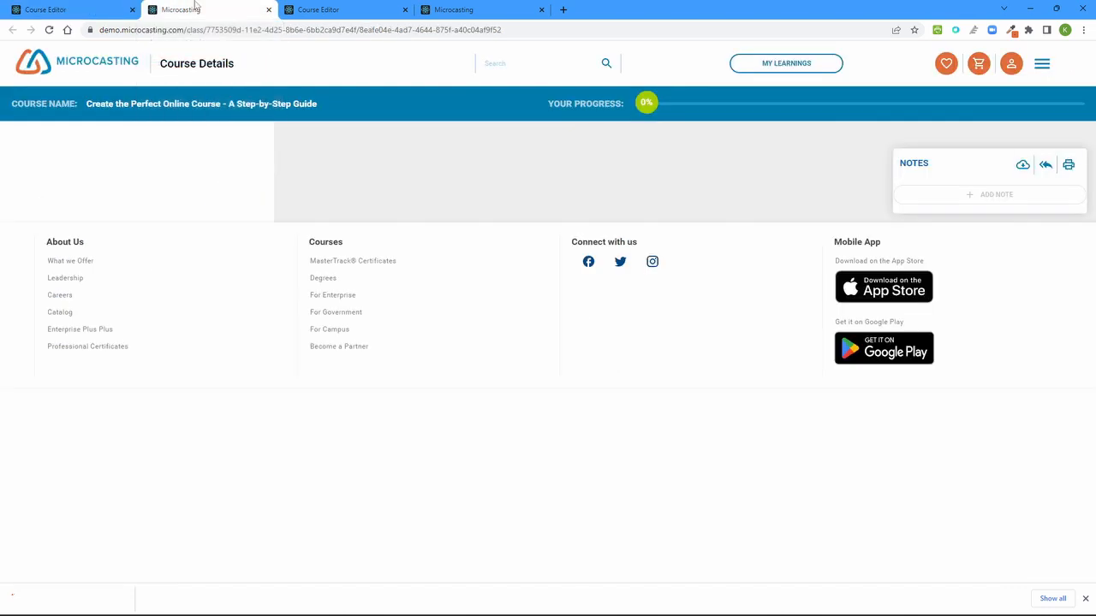
click(309, 9)
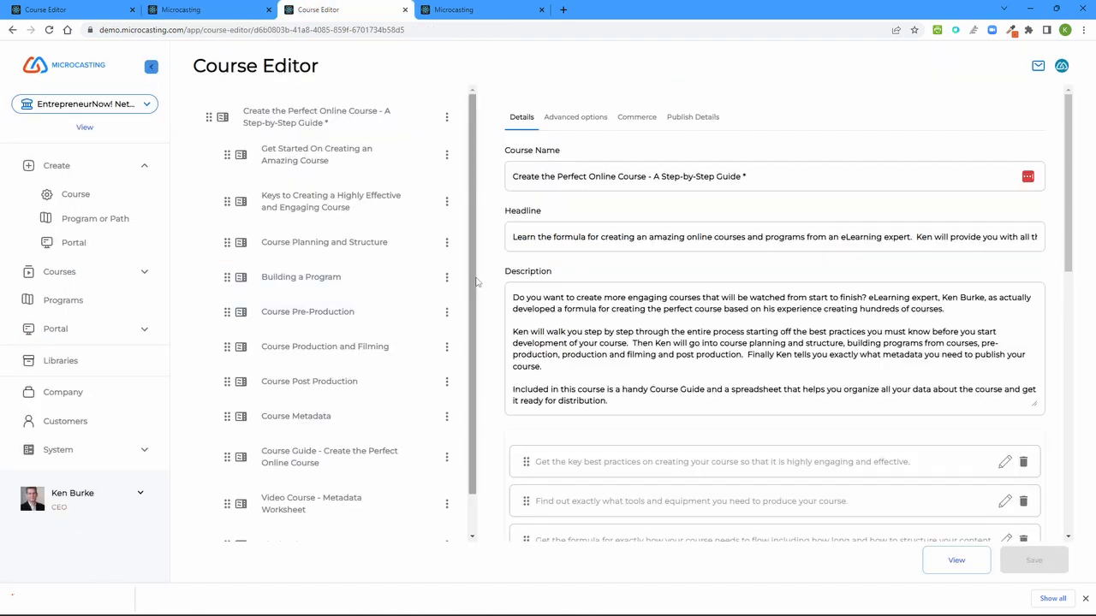
scroll(471, 342, down, 1)
scroll(471, 343, up, 1)
click(957, 562)
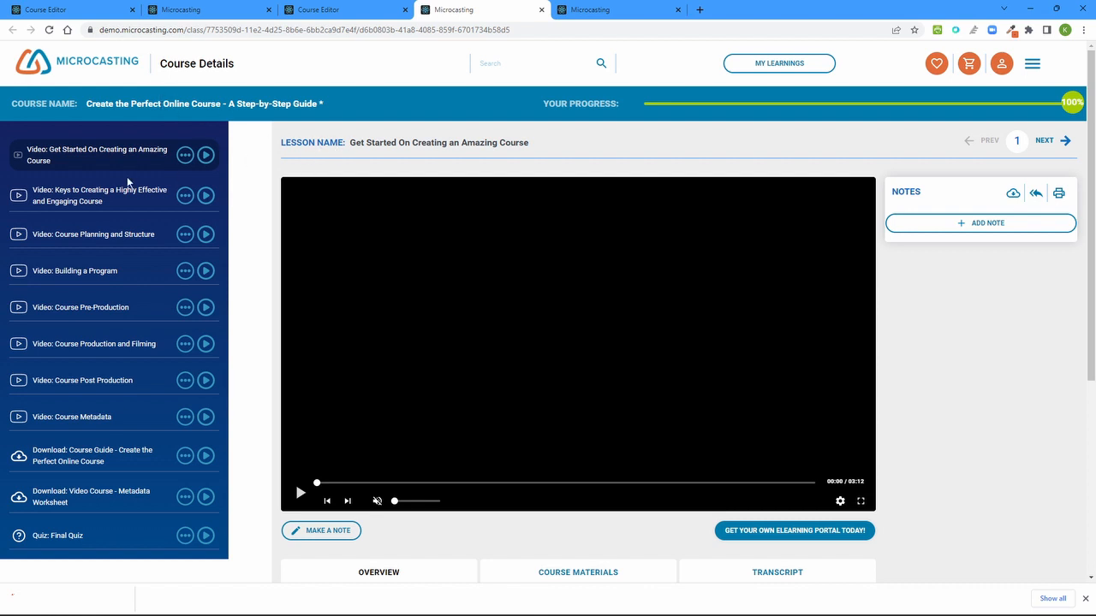
click(301, 494)
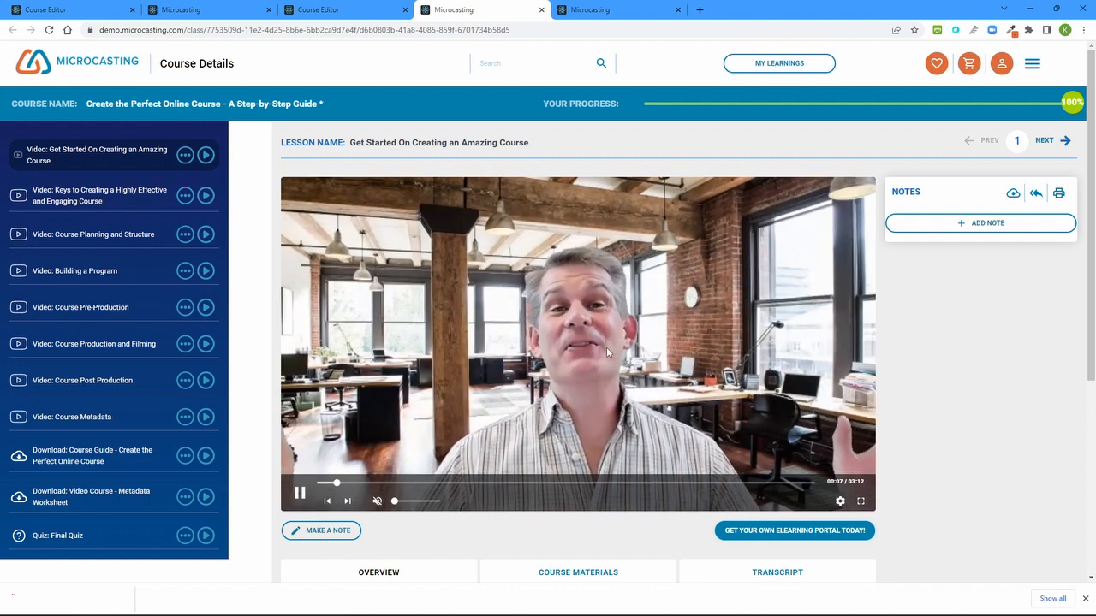
- Add the note "Take a note" to the playing video lesson and save it
click(1000, 222)
click(951, 255)
text(Take)
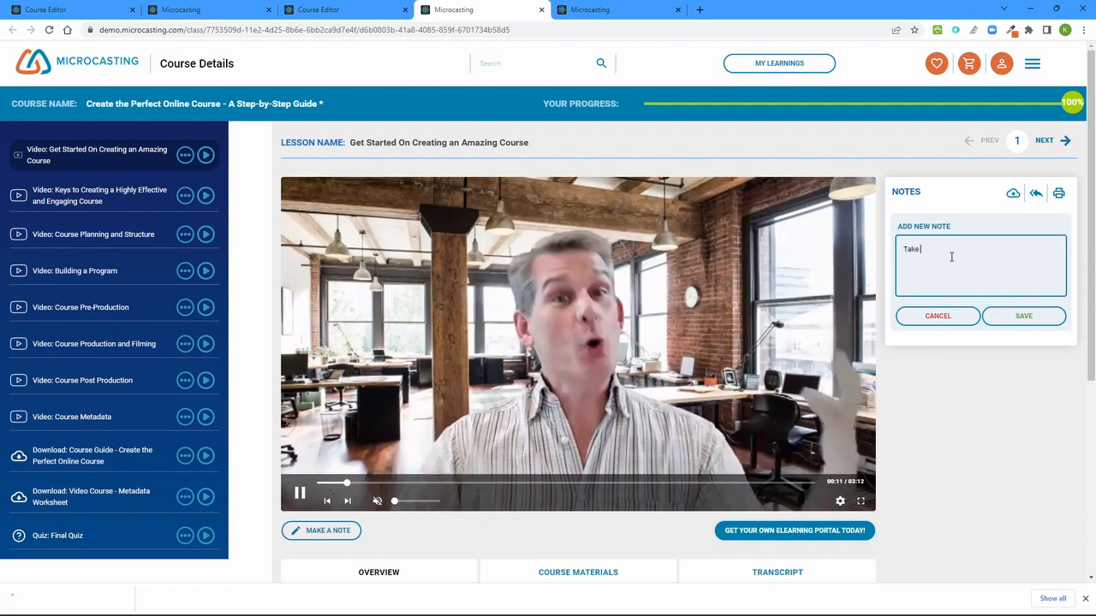
text( a note)
key(BackSpace)
key(BackSpace)
key(BackSpace)
key(BackSpace)
text(a note)
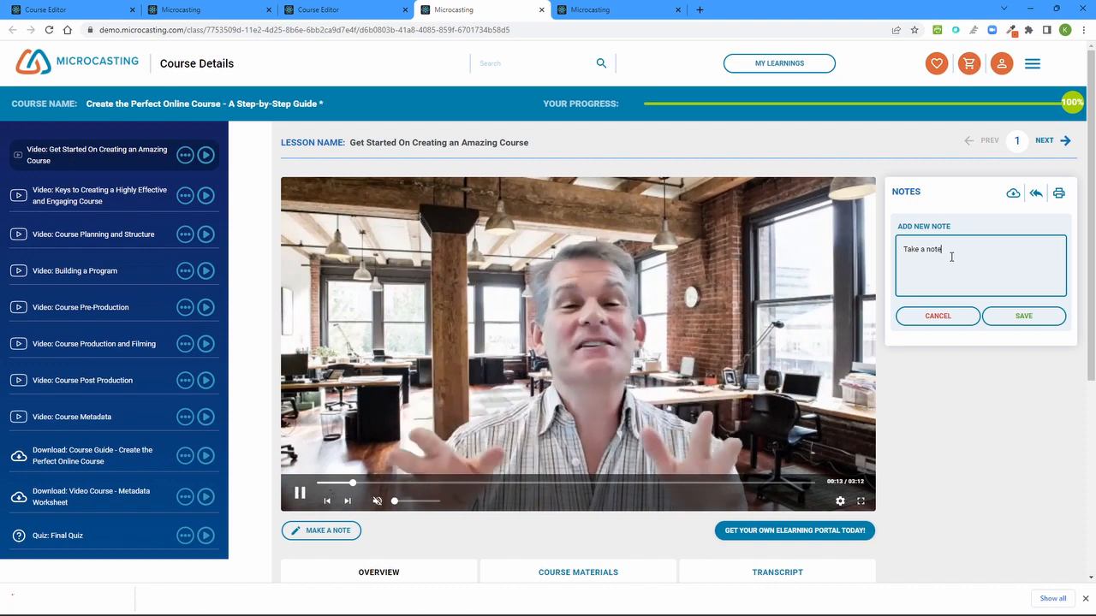
click(1016, 318)
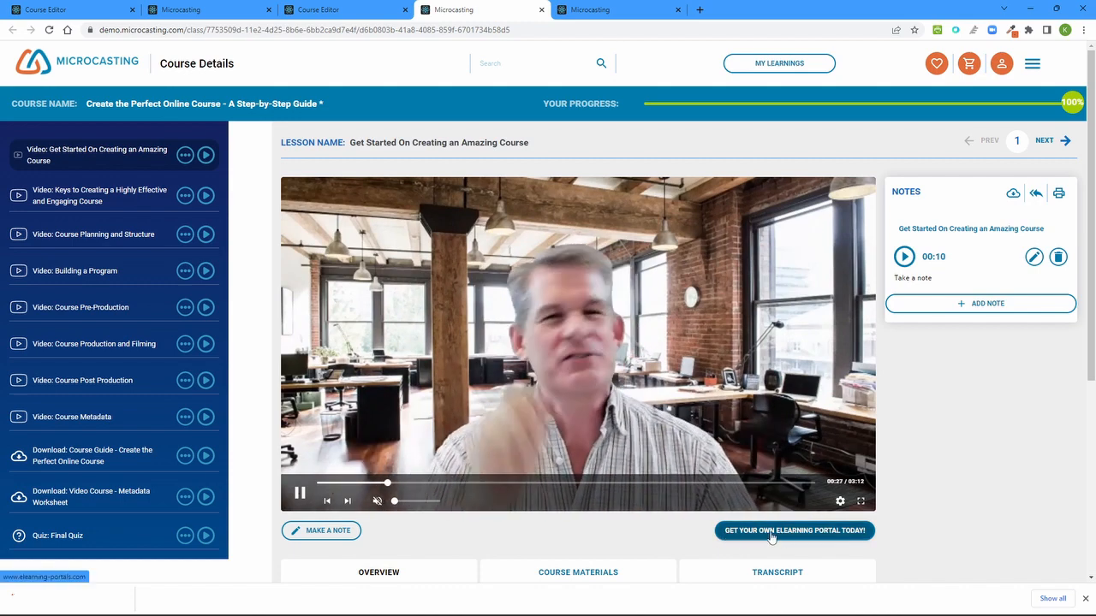
- Check the lesson's call-to-action link, and view the course's Course Guide download and Final Quiz lessons
click(819, 533)
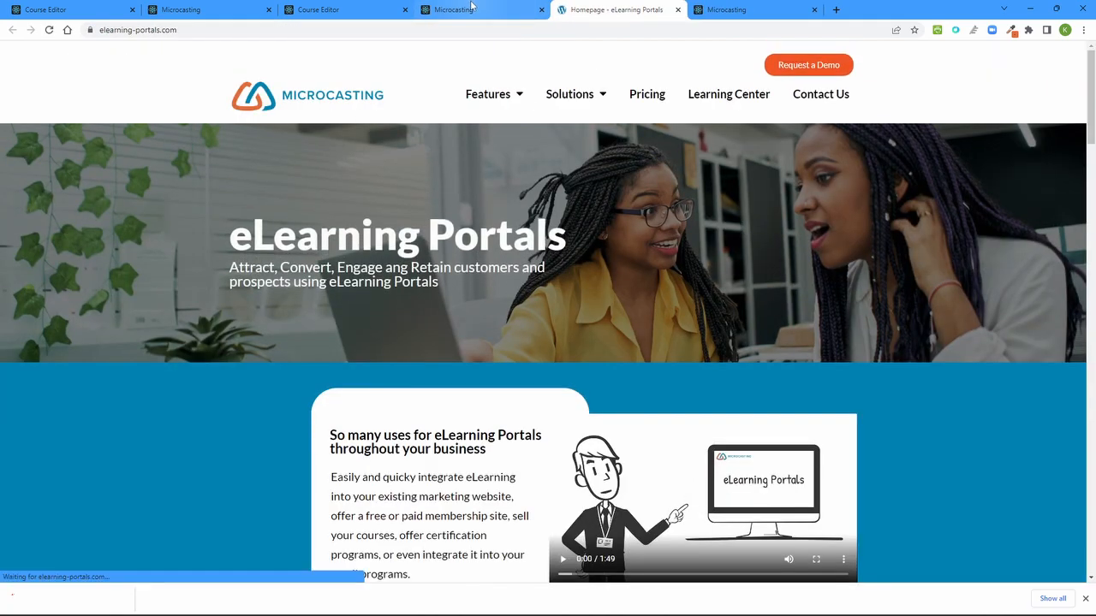
click(472, 9)
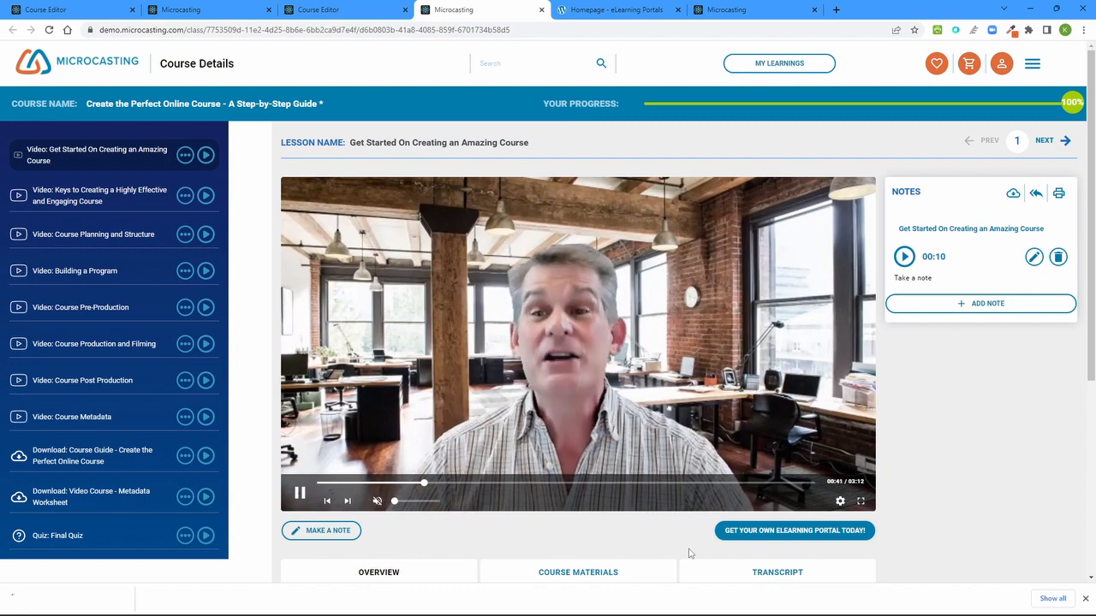
click(131, 460)
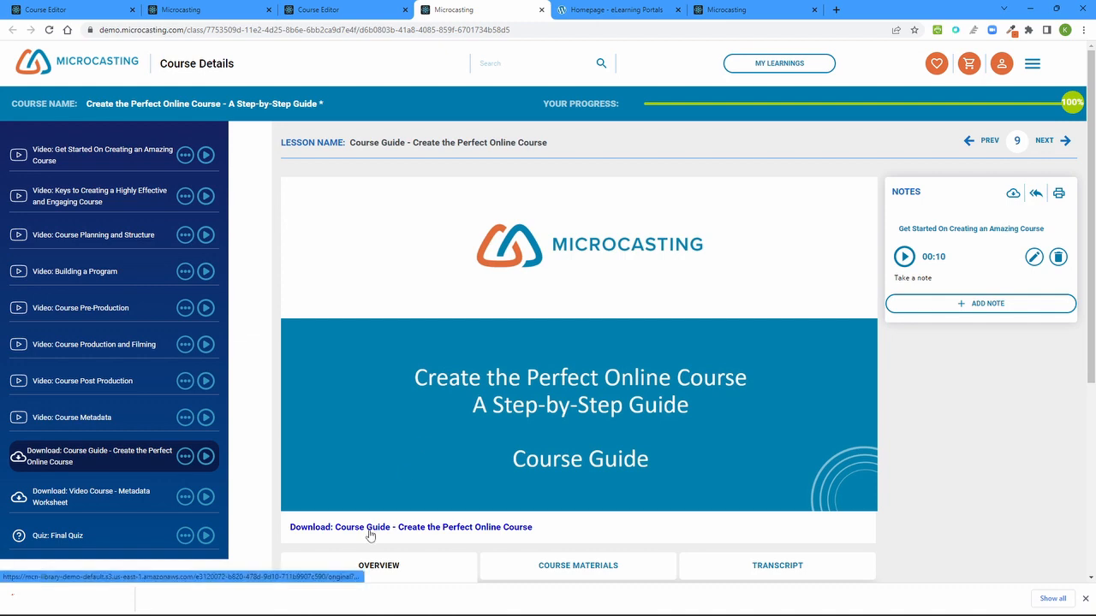
click(96, 537)
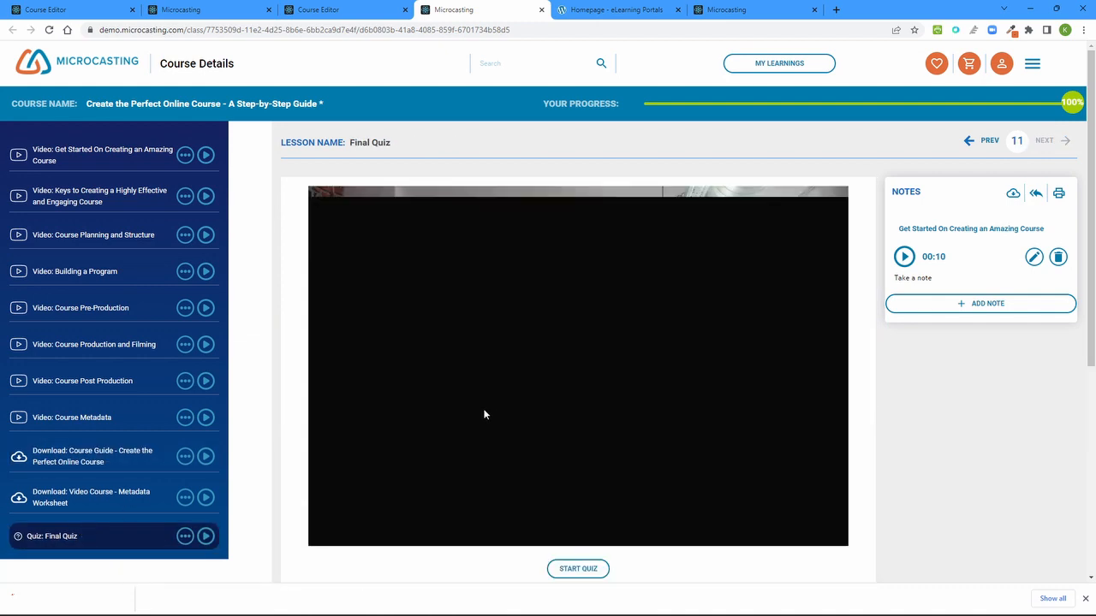
- Start the course's Final Quiz as a learner
click(577, 568)
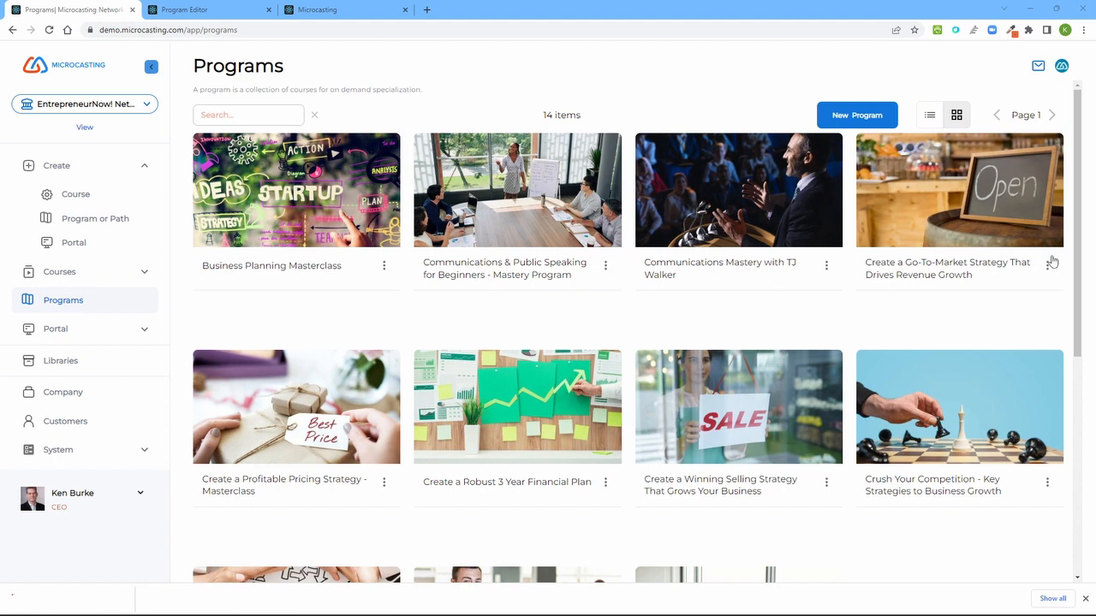
- Browse the program list, open the Sales Mastery Program in the program editor, and review its details from name to company name
mouse_move(1080, 288)
mouse_down()
mouse_move(1078, 361)
mouse_move(1066, 272)
mouse_up()
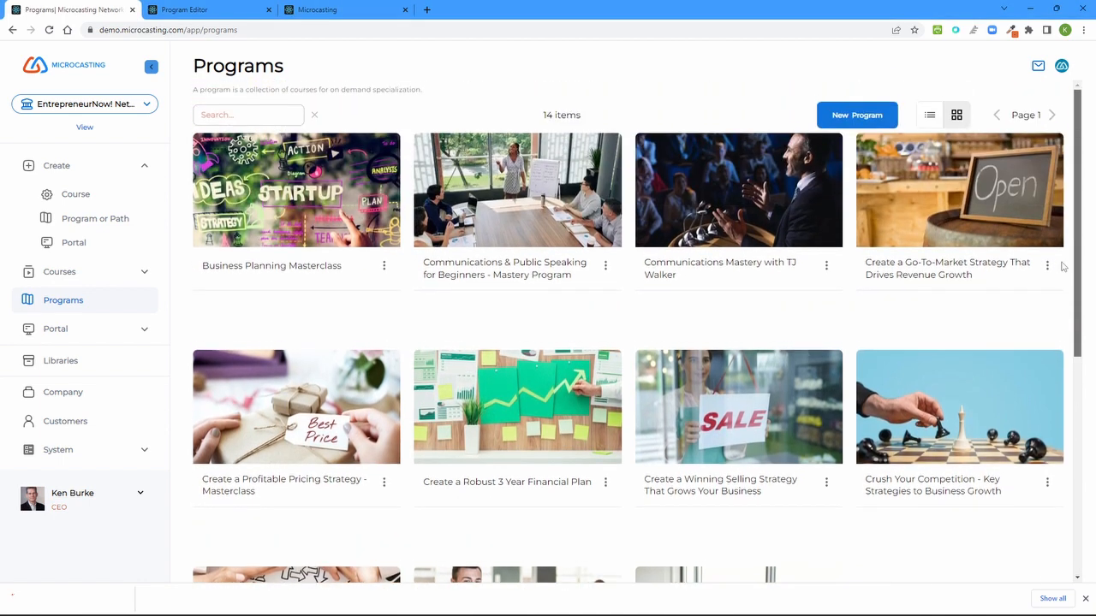
click(183, 8)
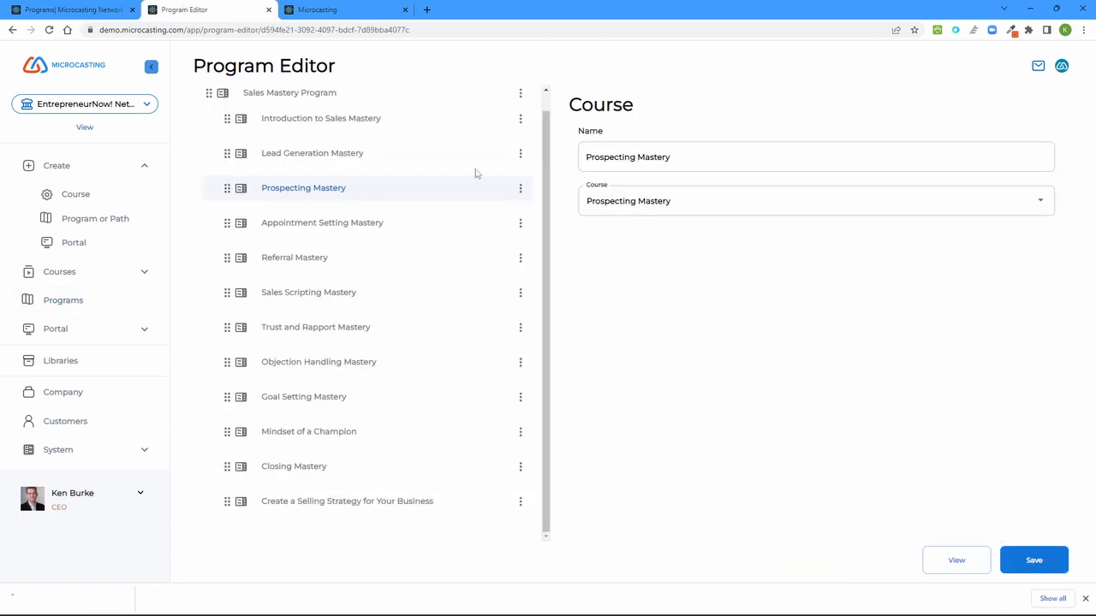
scroll(550, 208, up, 1)
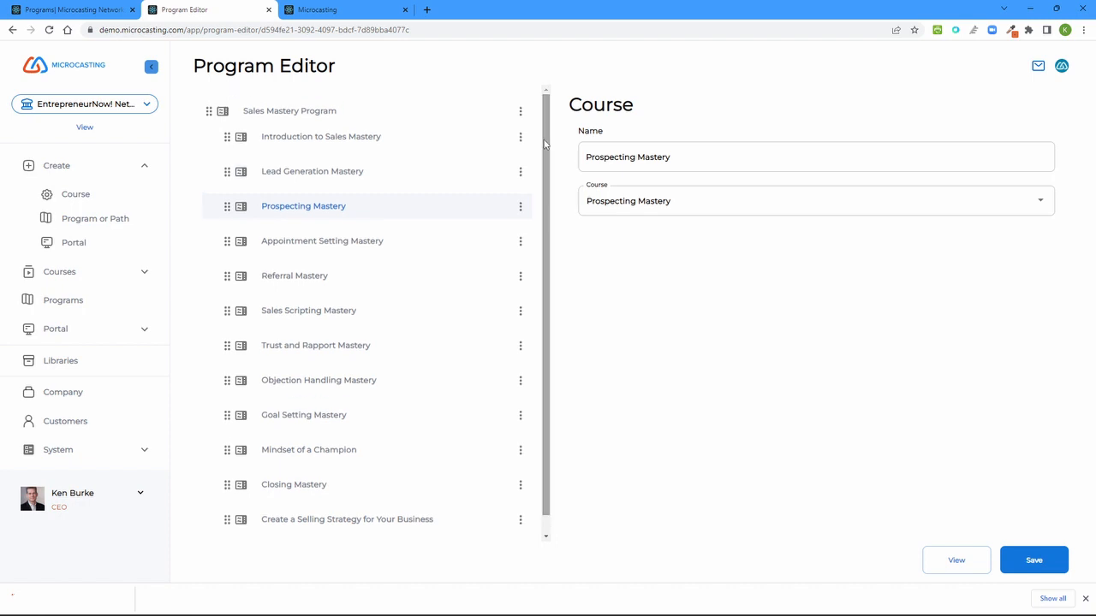
click(315, 118)
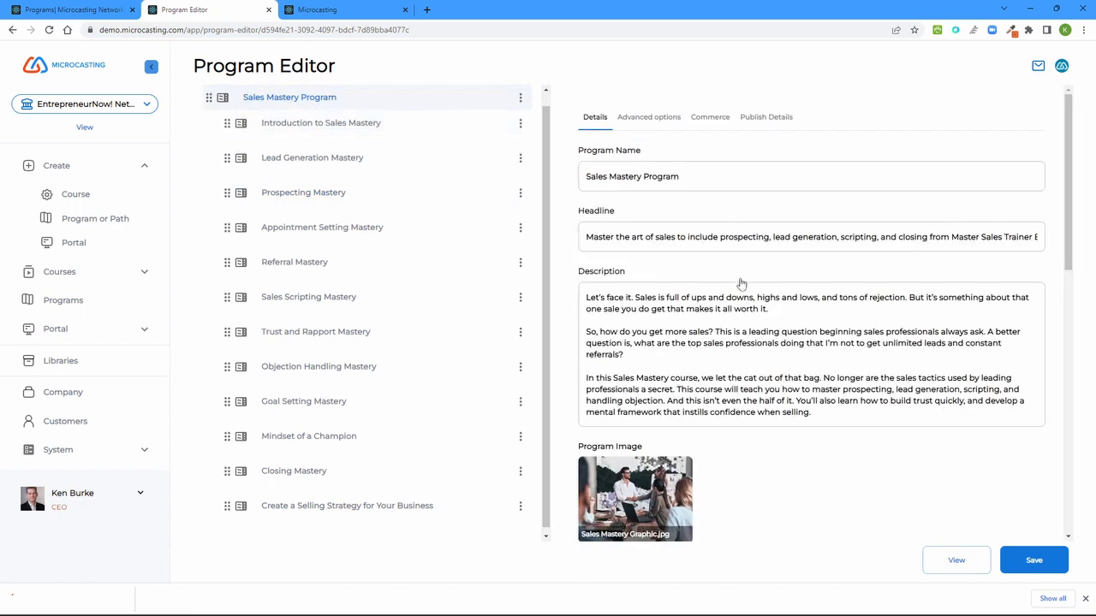
click(678, 174)
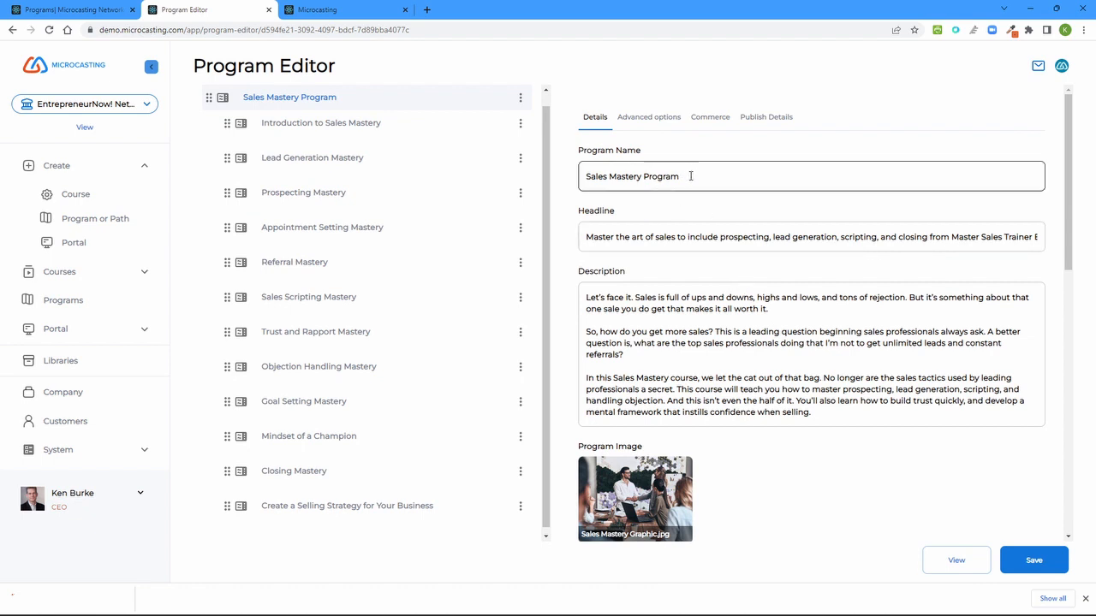
scroll(1068, 271, down, 1)
drag(1068, 272, 1070, 505)
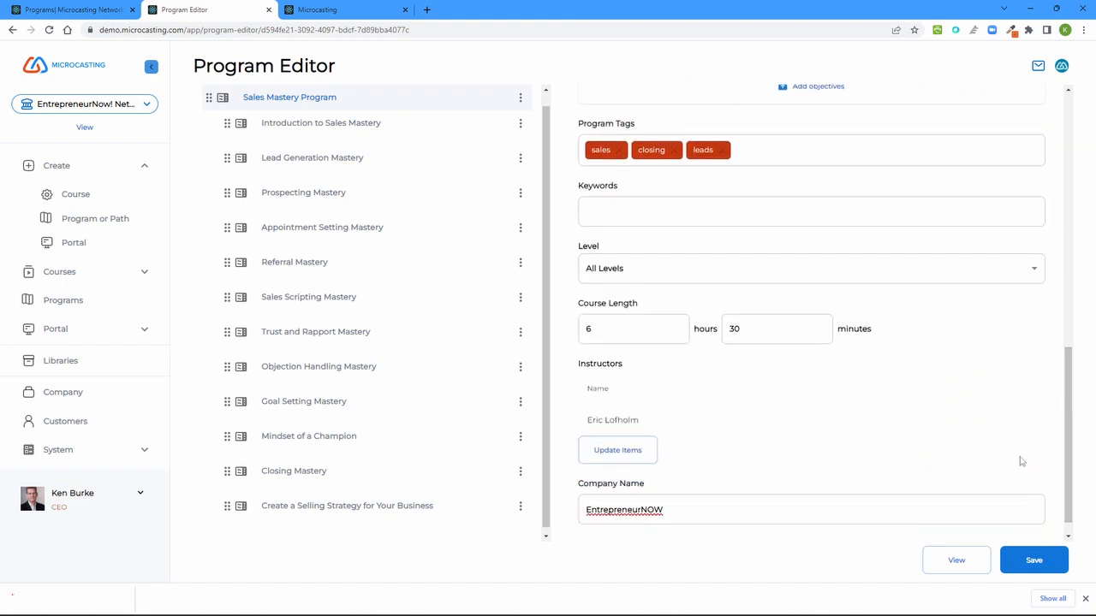
drag(1069, 468, 1014, 190)
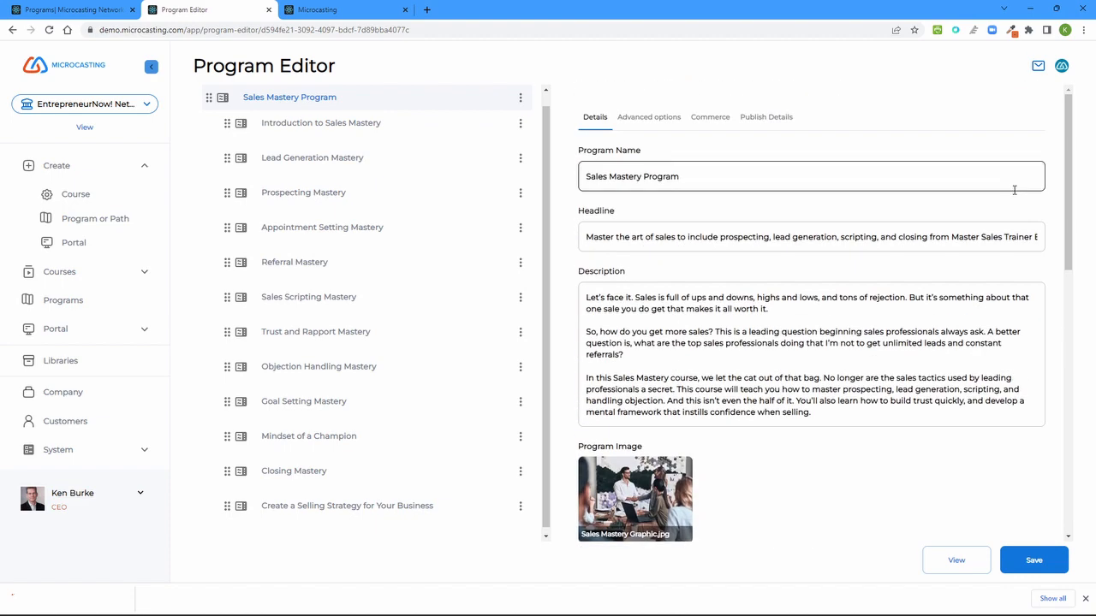
- Review the Sales Mastery Program's advanced options and commerce settings
click(662, 121)
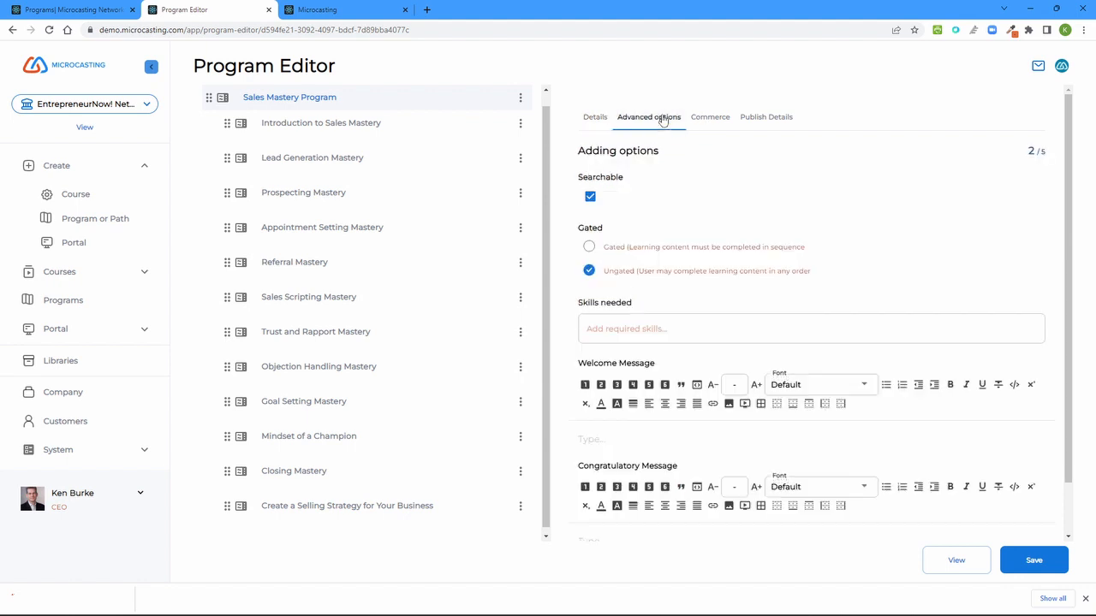
click(710, 120)
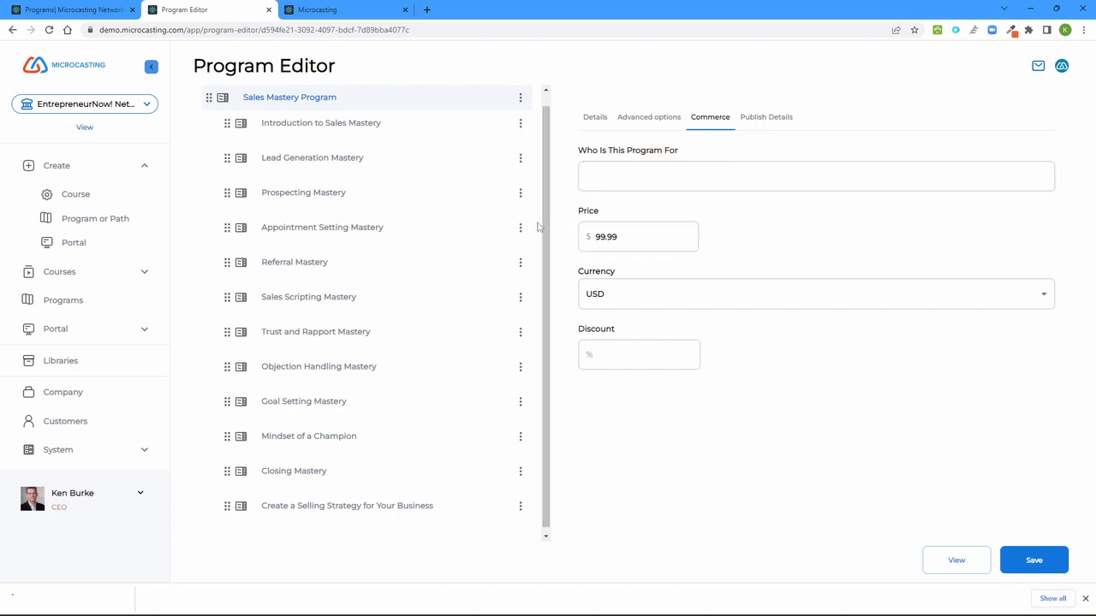
scroll(547, 171, up, 1)
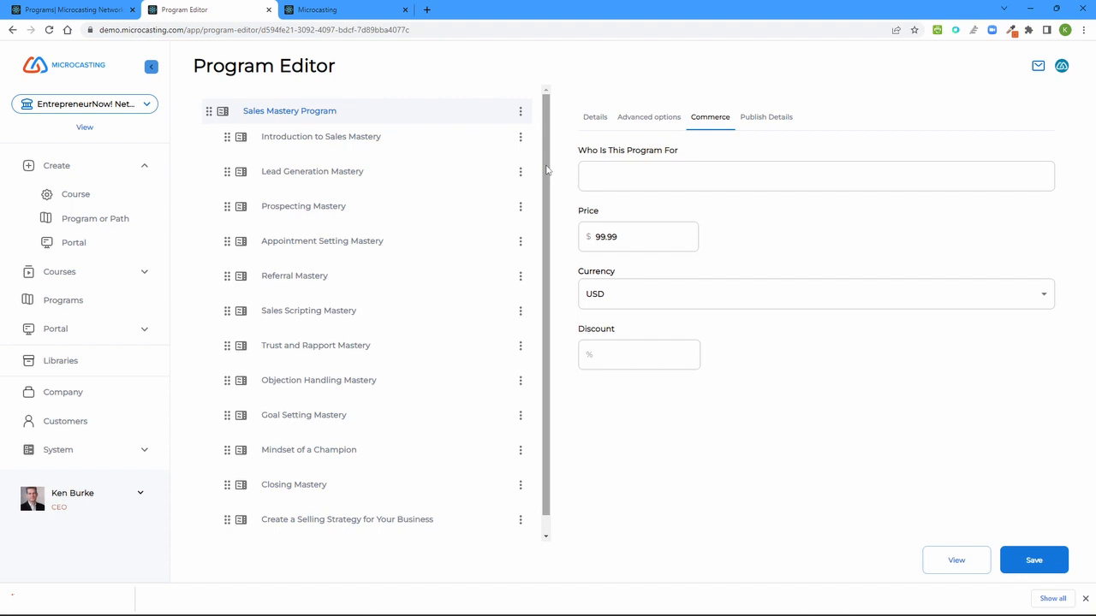
- Add a course entry to the Sales Mastery Program and link it to the course "How to Create a Killer Elevator Speech"
click(520, 113)
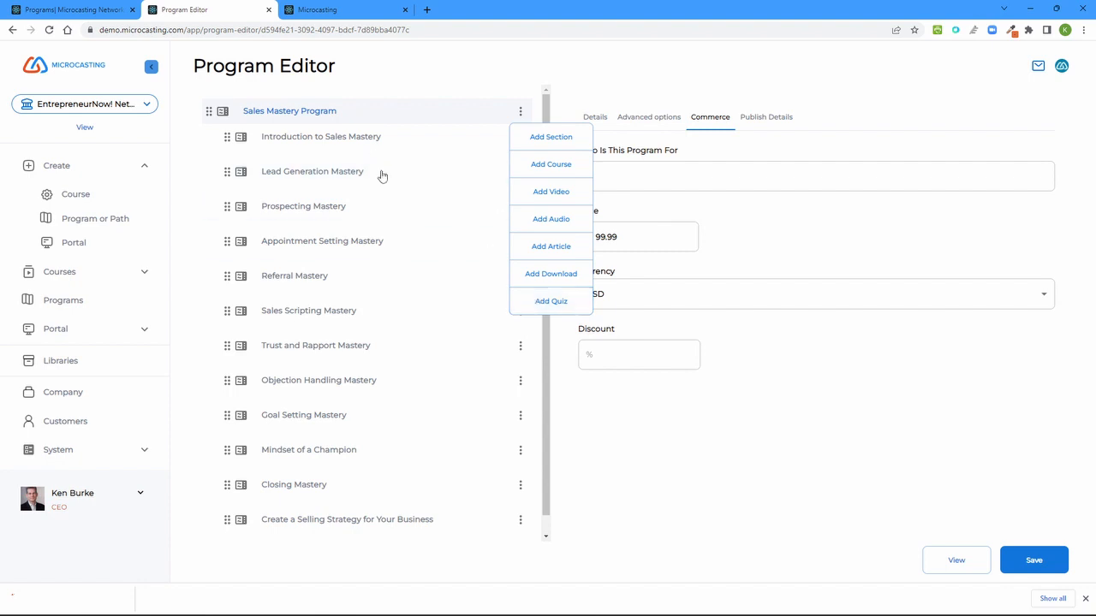
click(434, 163)
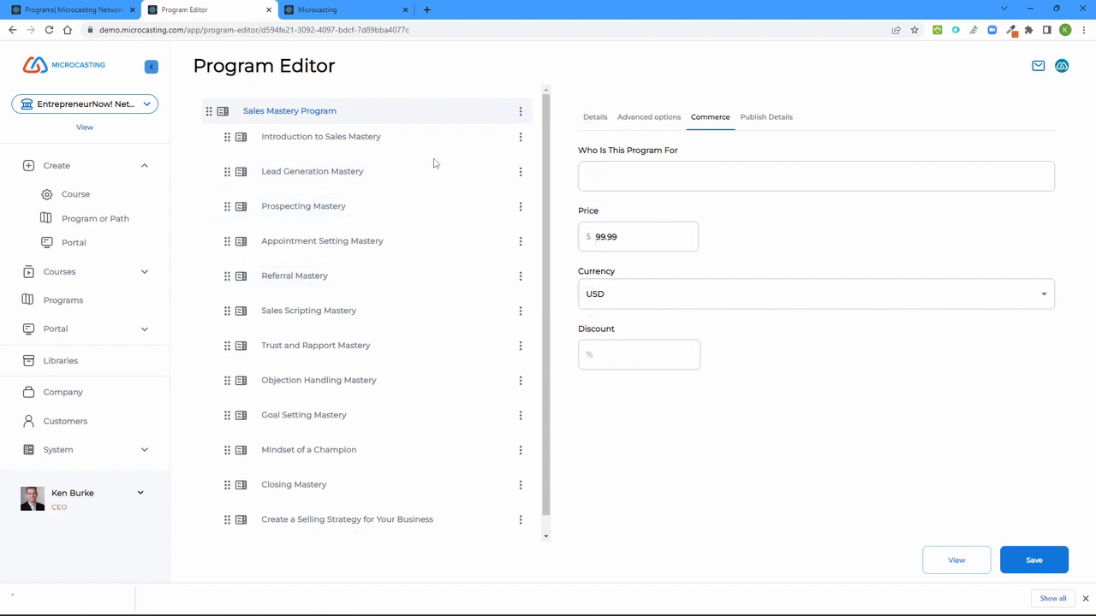
click(520, 113)
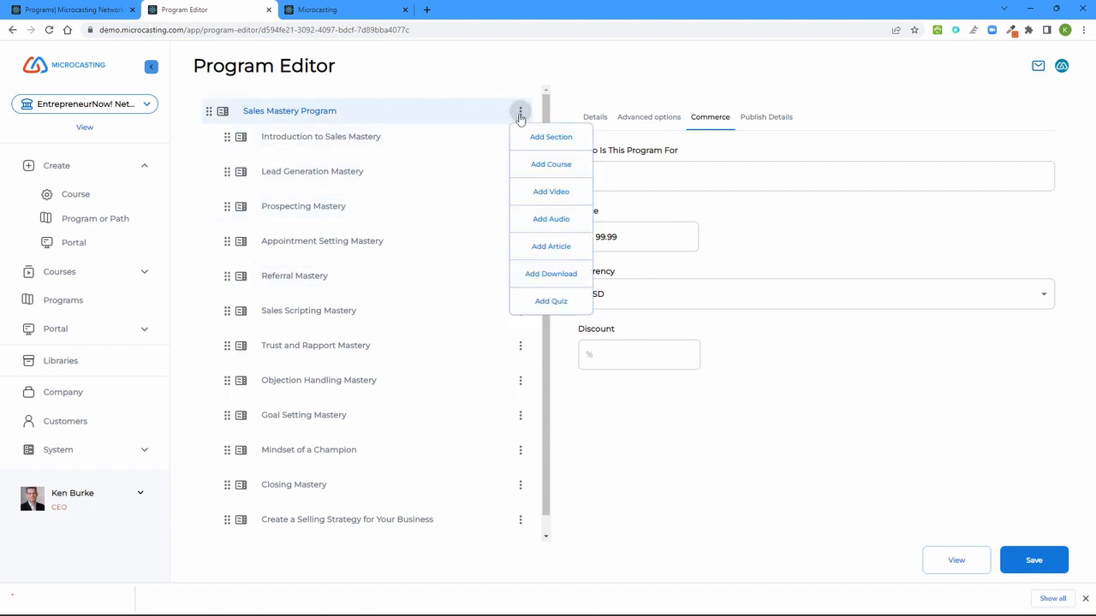
click(543, 168)
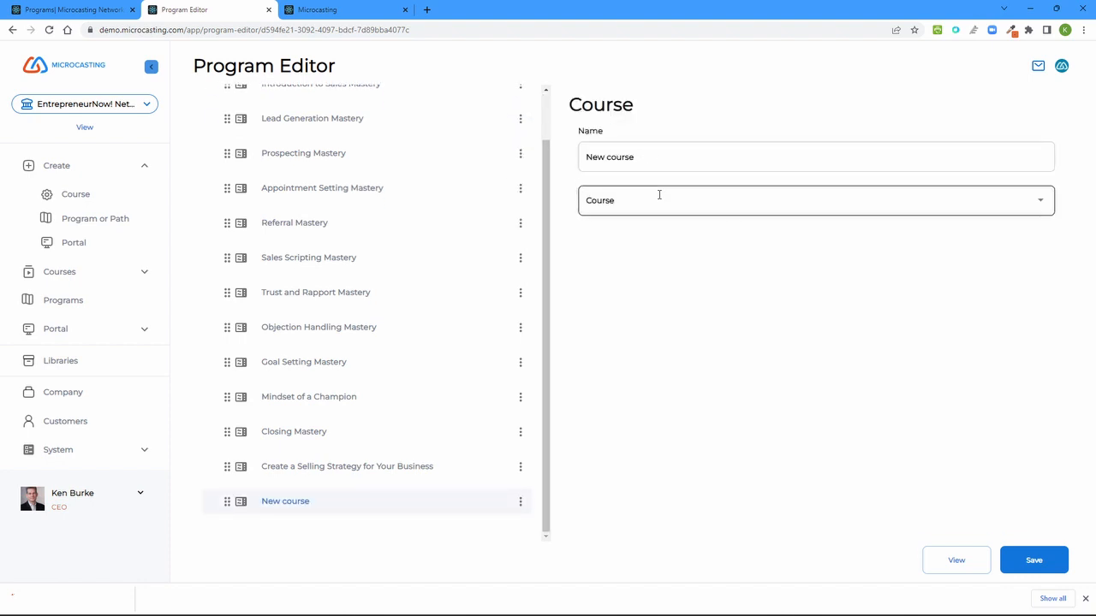
click(658, 197)
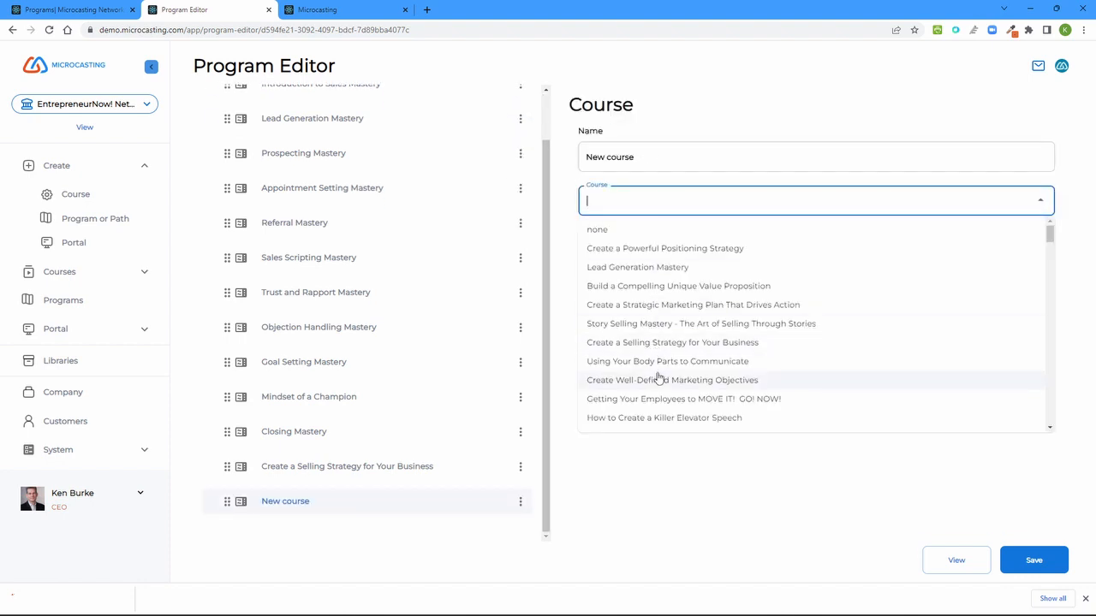
click(656, 418)
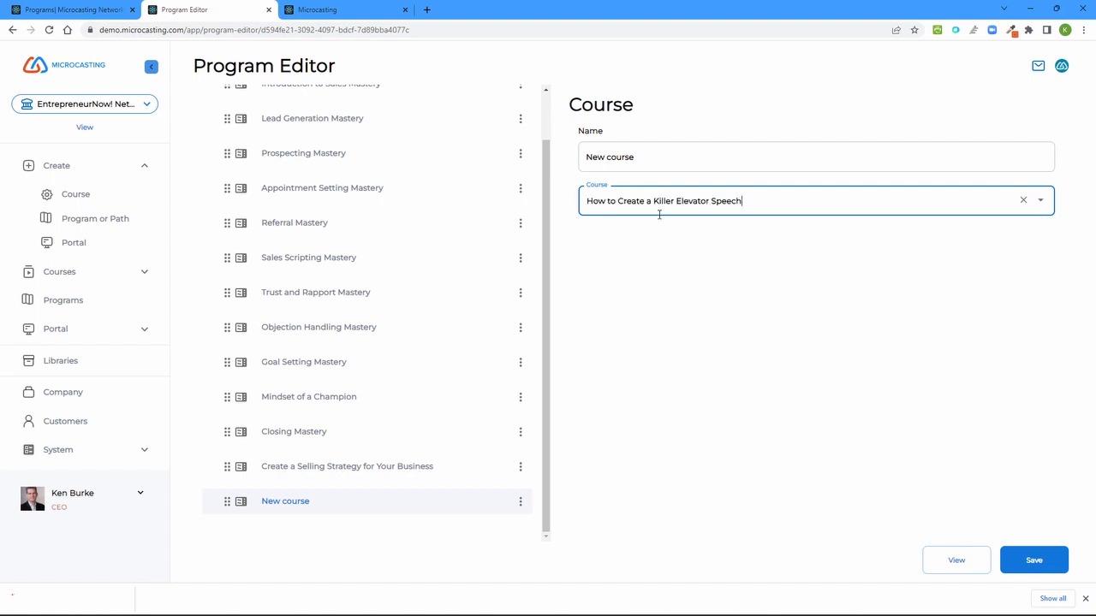
- Rename the new course entry "How to Create a Killer Elevator Speech" by copying the linked course's title, and save the program
click(749, 210)
drag(748, 203, 587, 202)
key(ctrl+c)
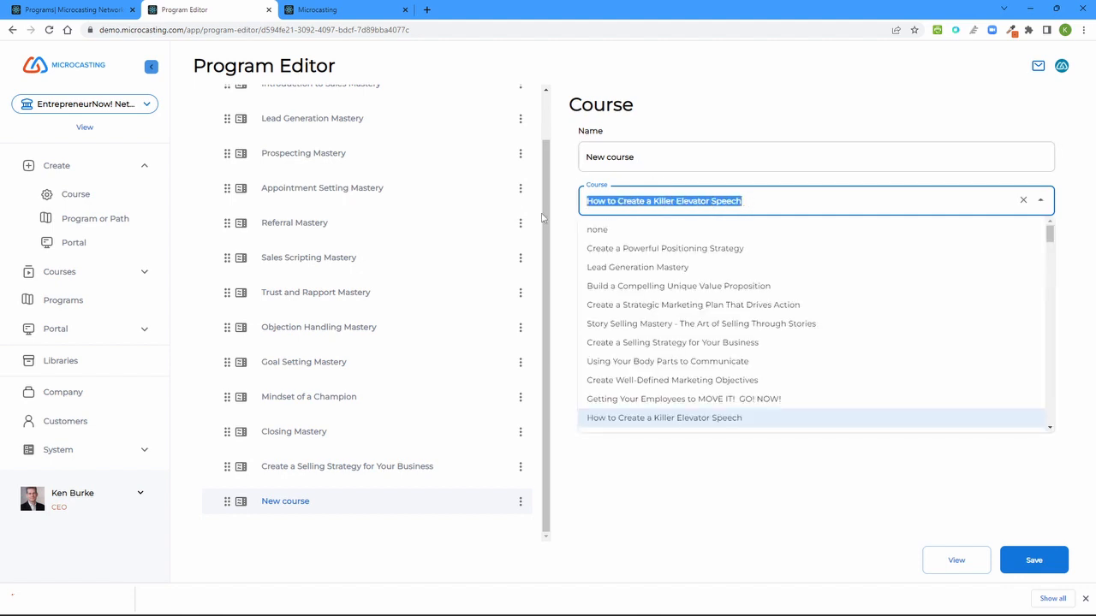
click(648, 152)
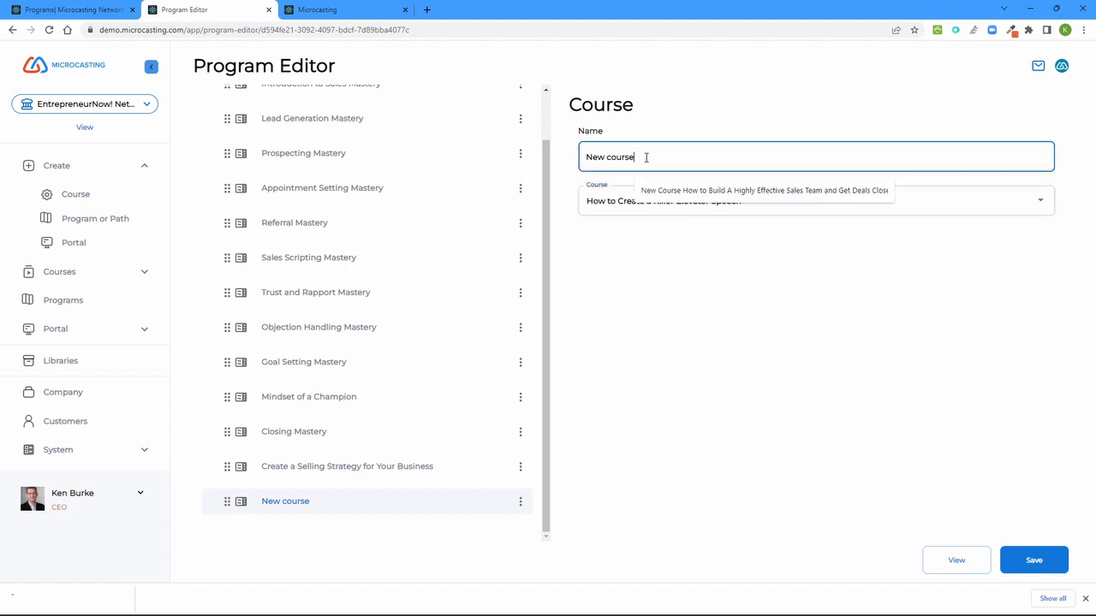
key(ctrl+a)
key(ctrl+v)
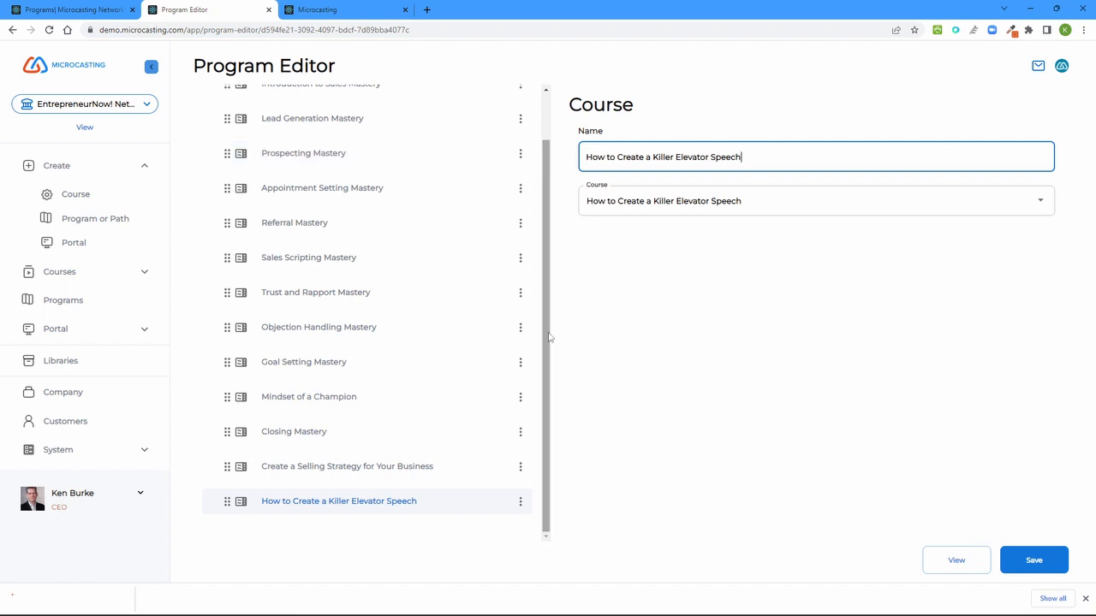
scroll(550, 337, up, 1)
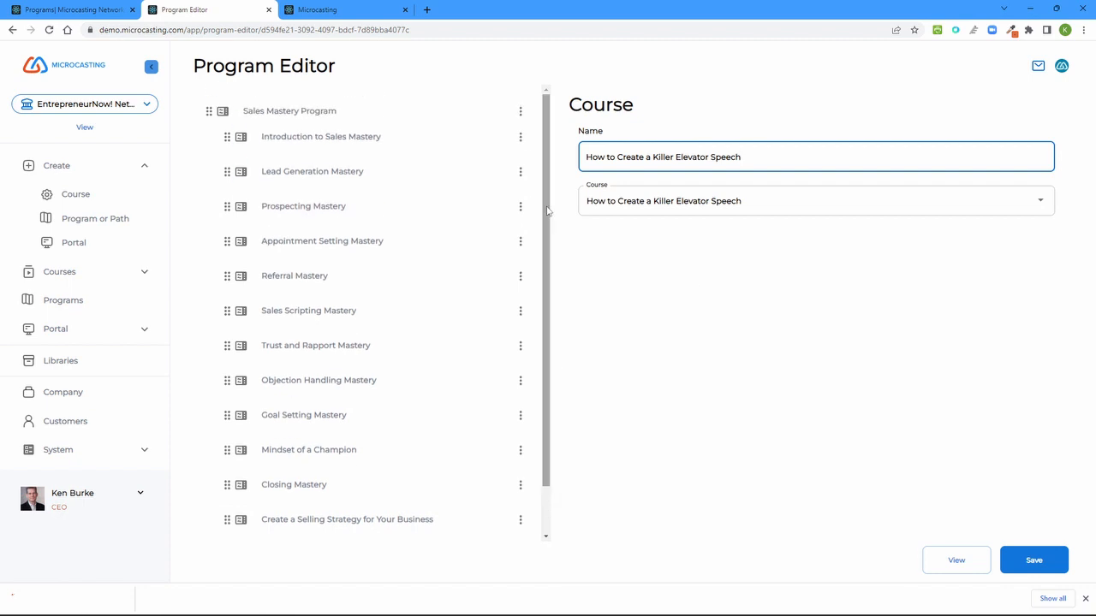
click(1040, 561)
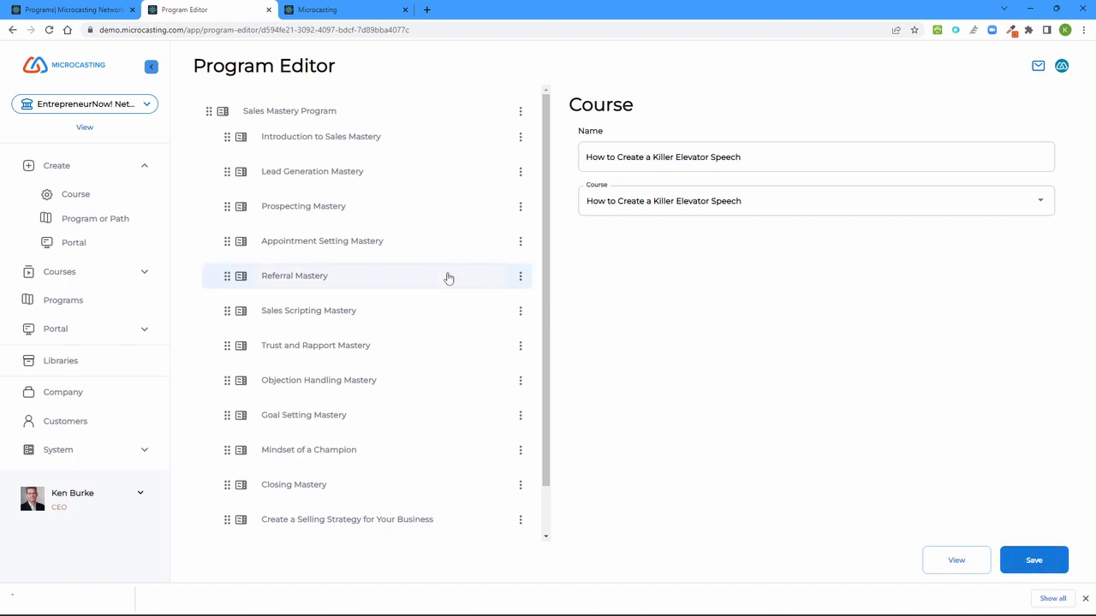
- Open the program's Introduction to Sales Mastery video entry and look over its settings and the program outline
click(286, 142)
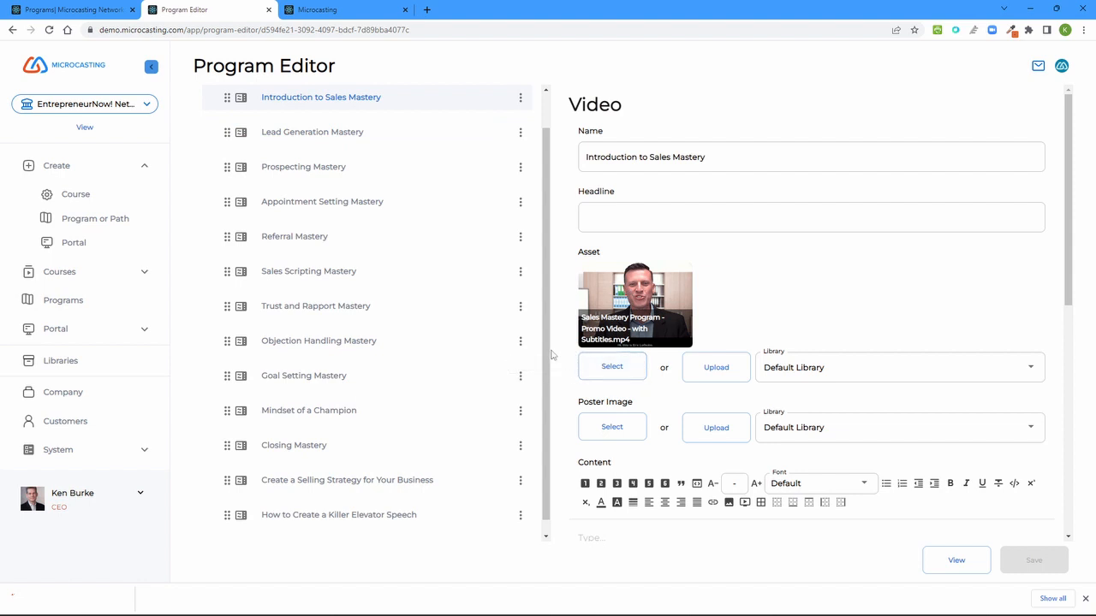
drag(547, 351, 556, 196)
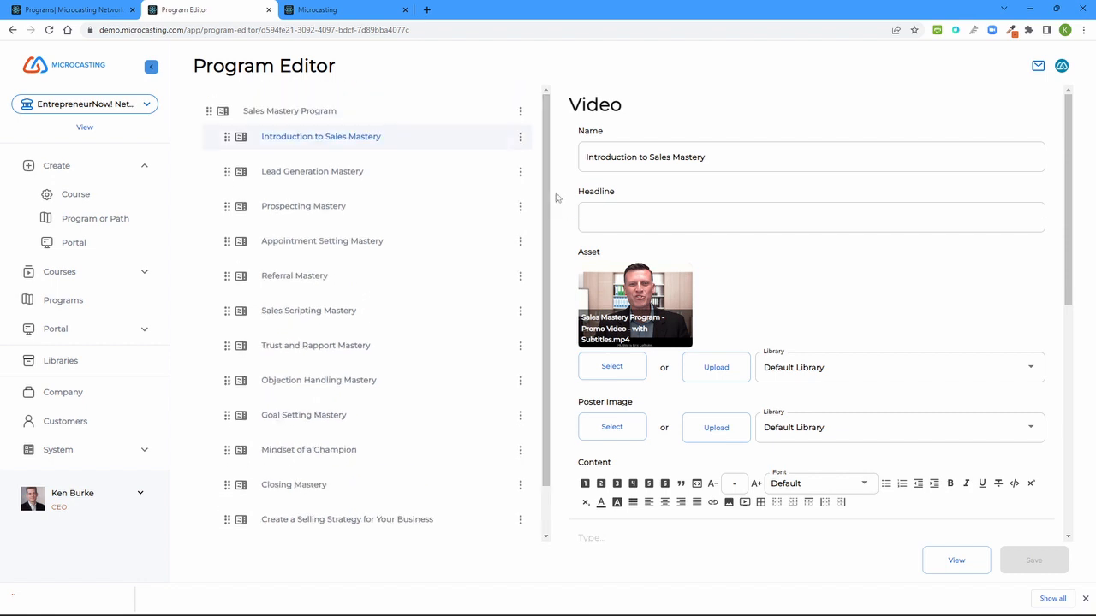
- View the learner page of the Sales Mastery Program, going through its description, instructors and course outline
click(345, 6)
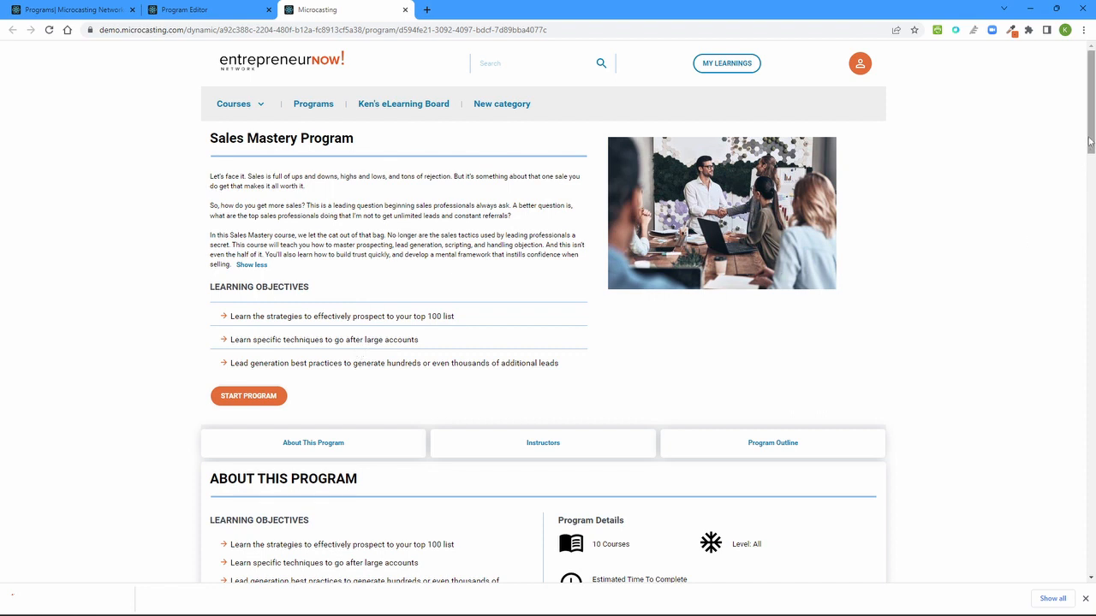
drag(1090, 141, 1087, 184)
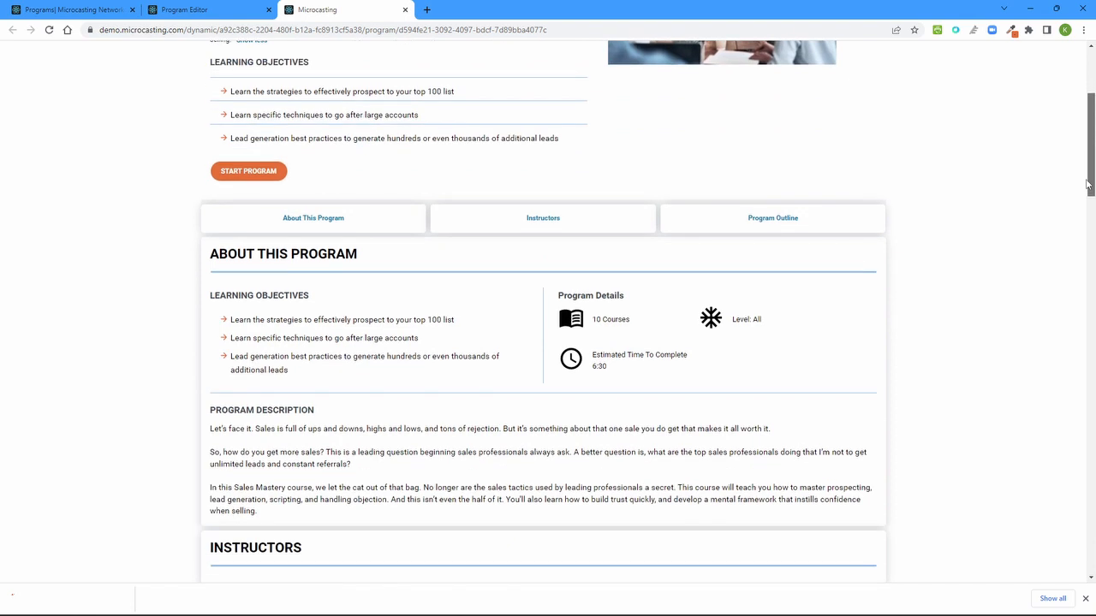
drag(1087, 184, 1088, 213)
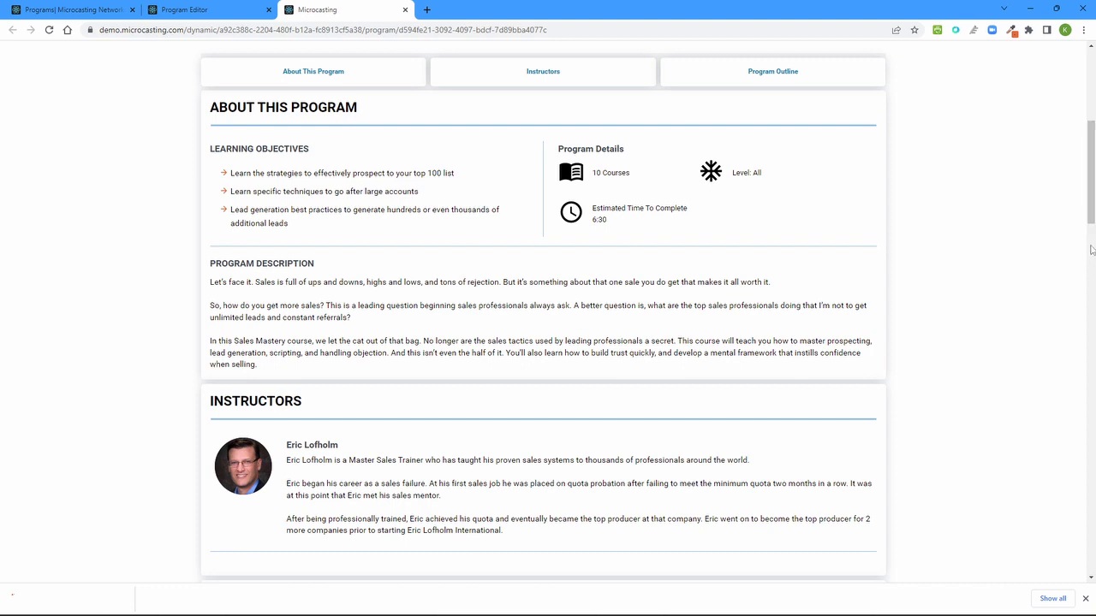
scroll(1089, 261, down, 4)
drag(1089, 276, 1088, 426)
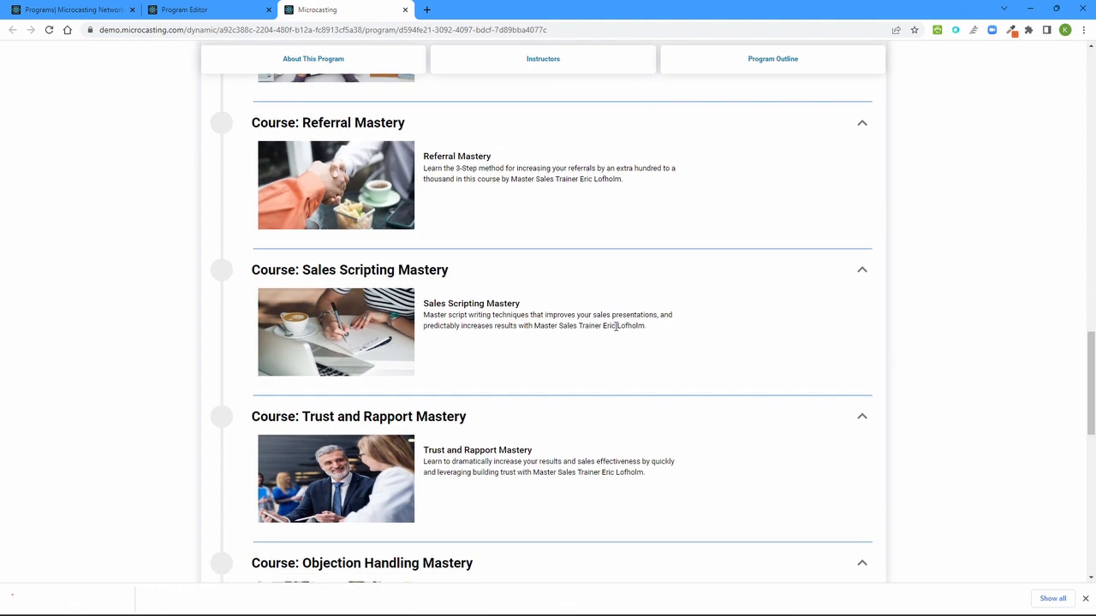
drag(1091, 401, 1058, 80)
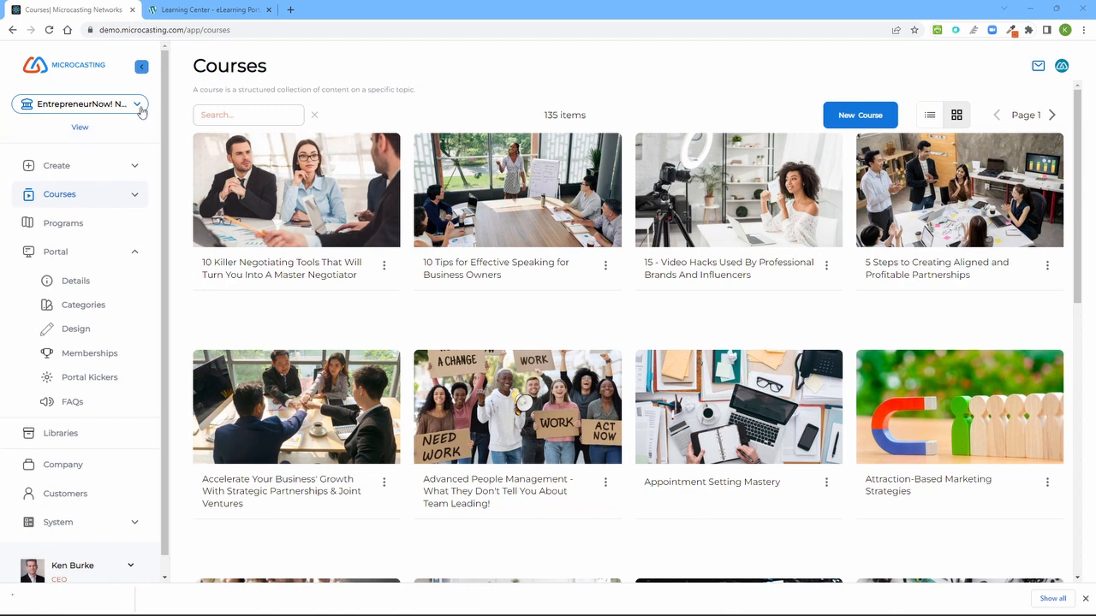
- Select the EntrepreneurNow! Network portal and view its learner home page
click(140, 111)
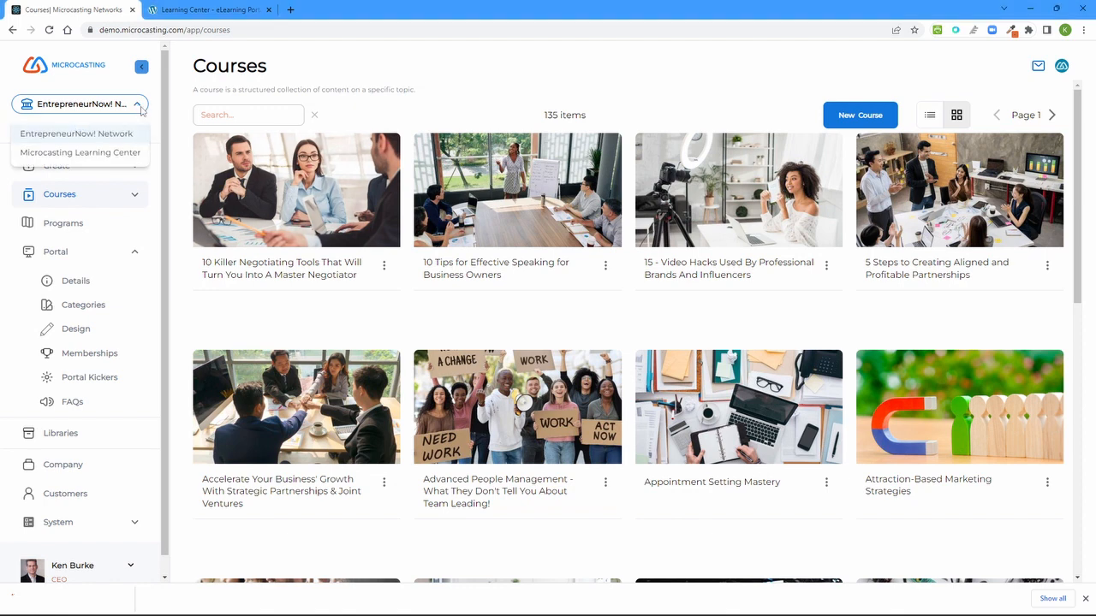
click(101, 140)
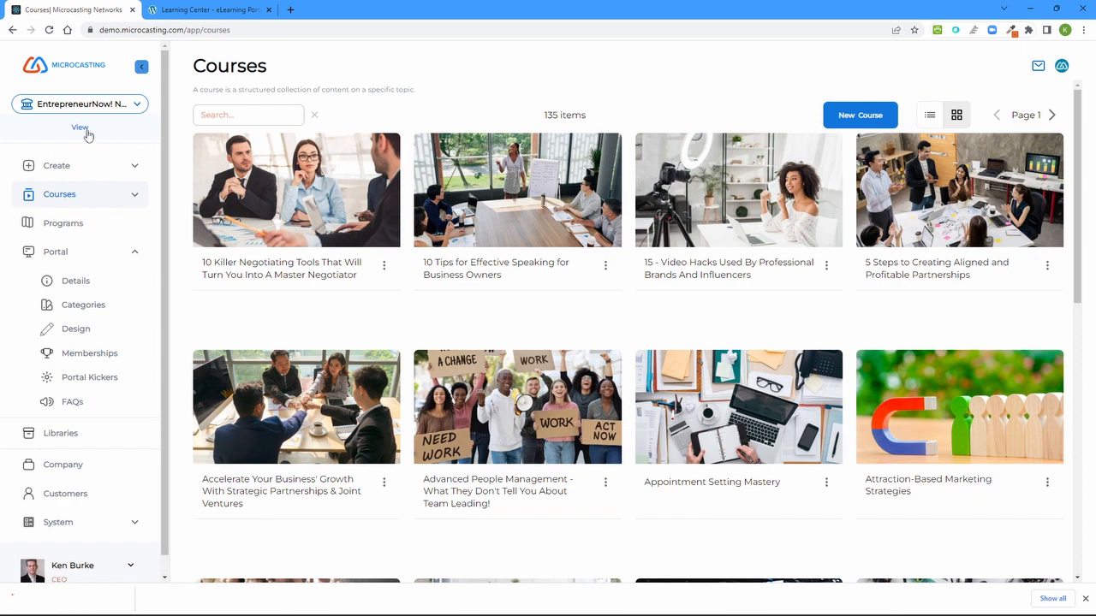
click(87, 129)
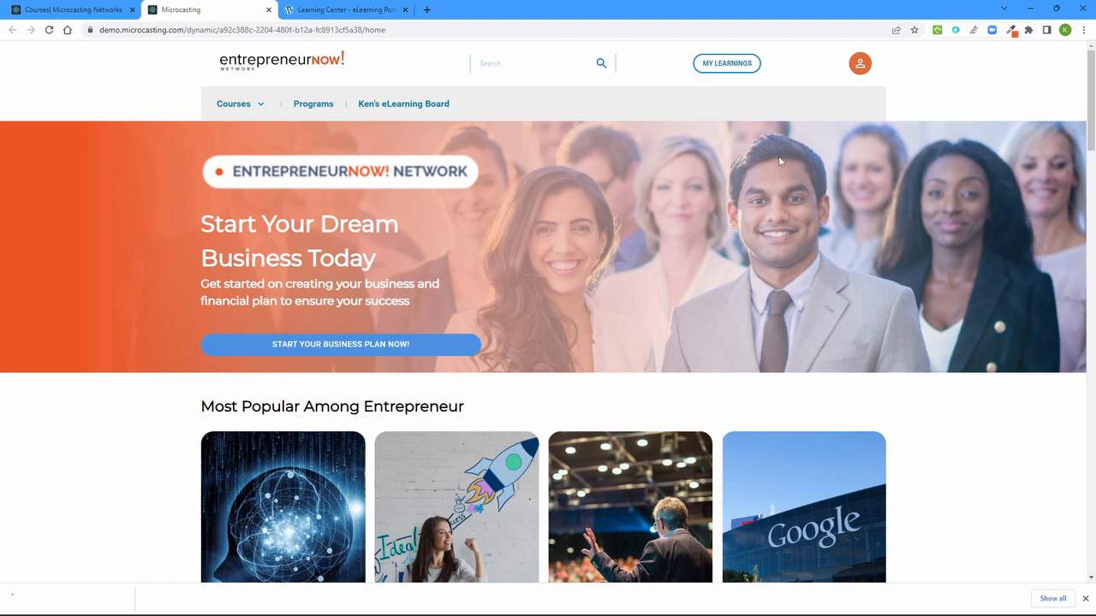
- Return to the course administration and switch the active portal to Microcasting Learning Center
click(65, 9)
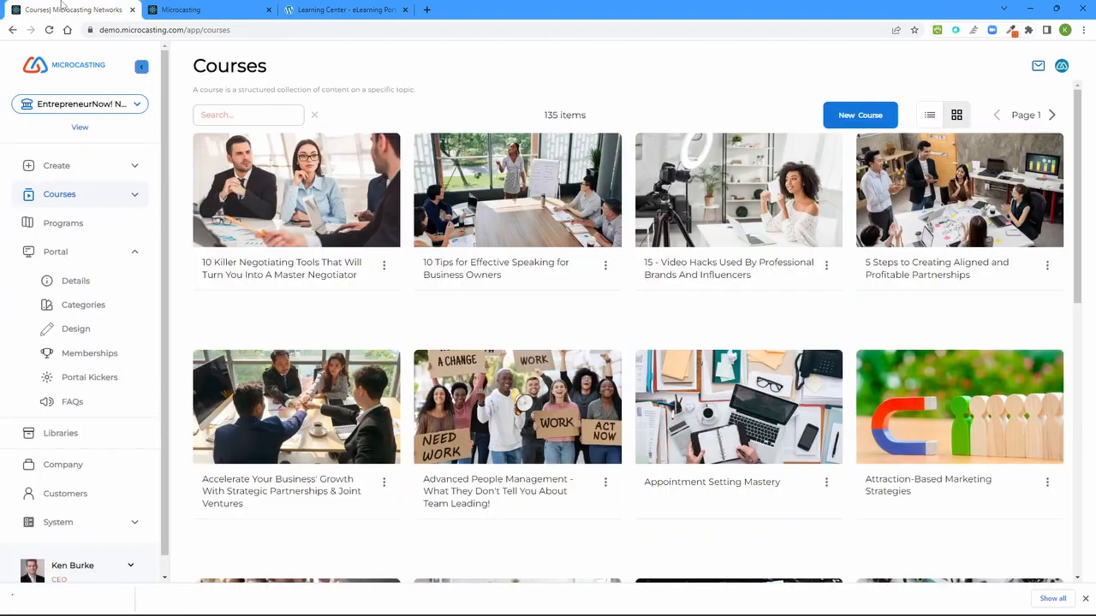
click(103, 106)
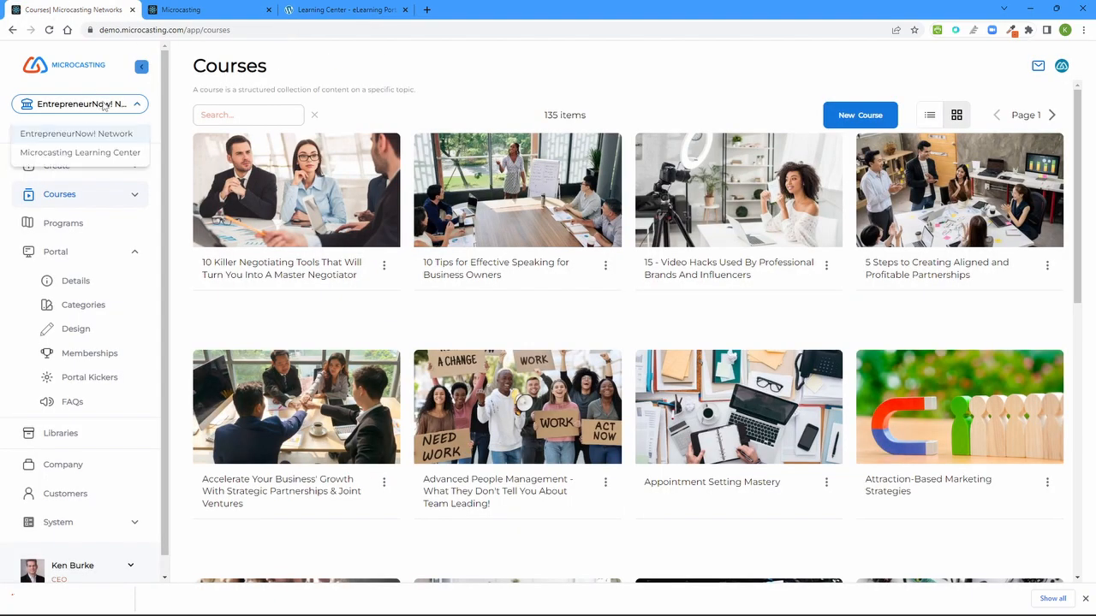
click(86, 155)
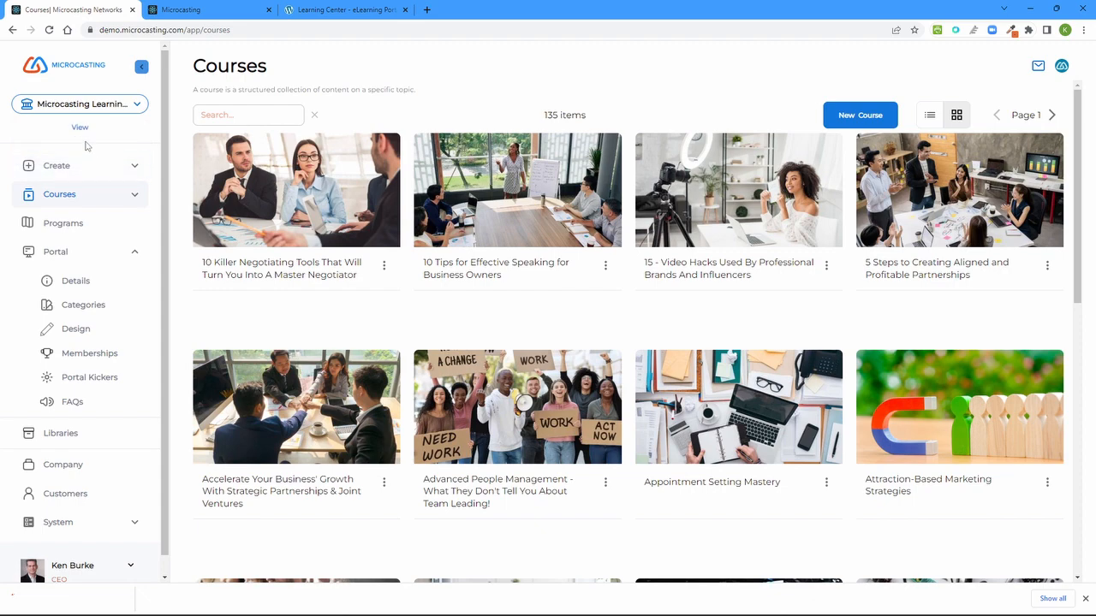
- View the Microcasting Learning Center's learner home page and the Learning Center page embedded in the company website, and return to the course administration
click(75, 129)
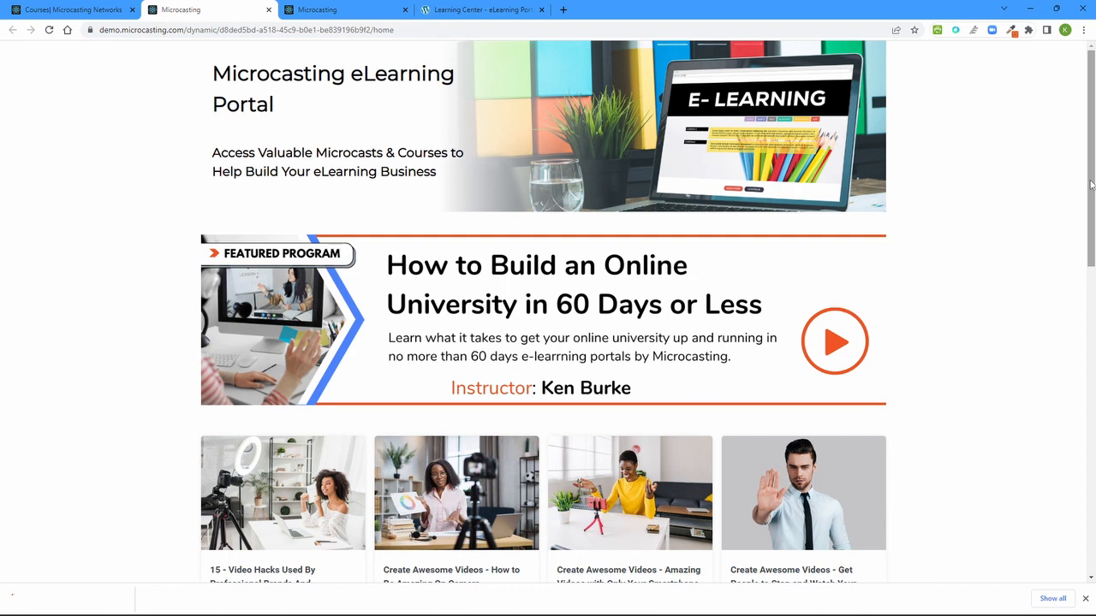
click(483, 10)
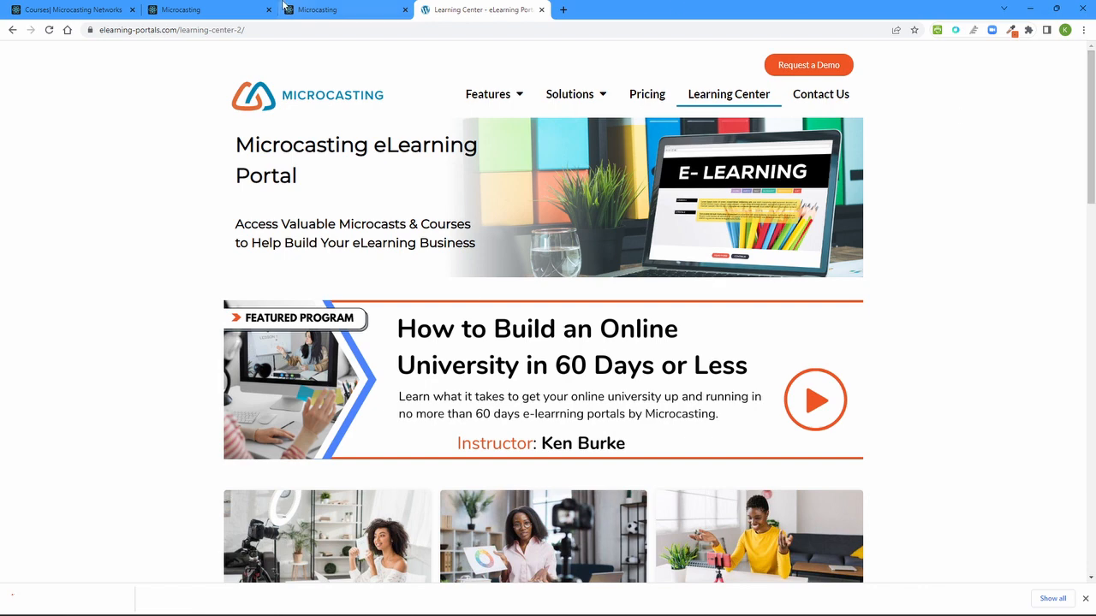
click(83, 12)
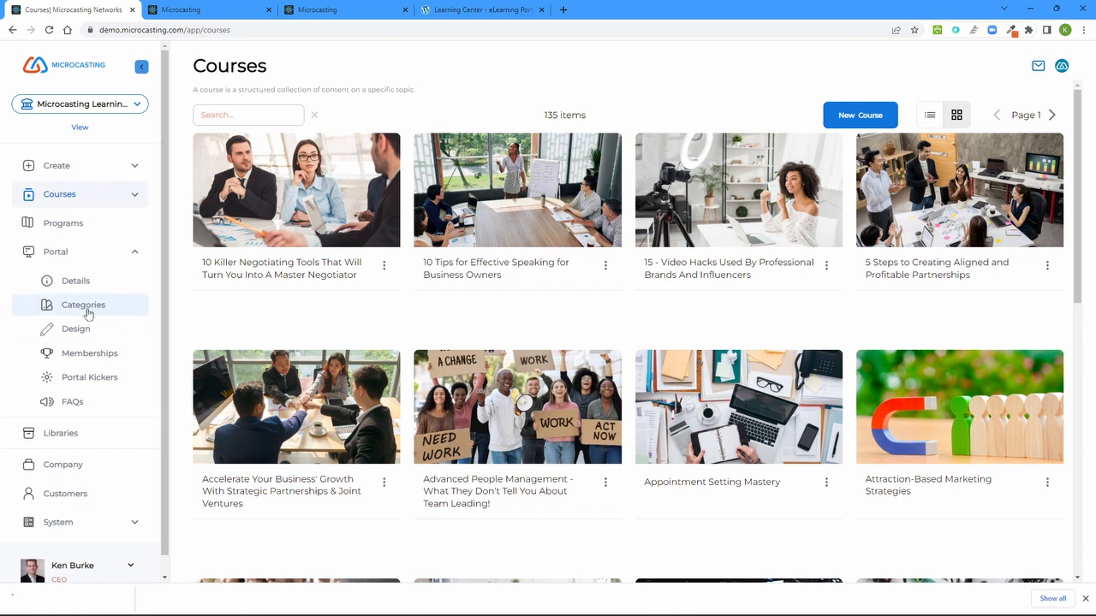
- Switch the active portal to EntrepreneurNow! Network and look over its portal details
click(134, 104)
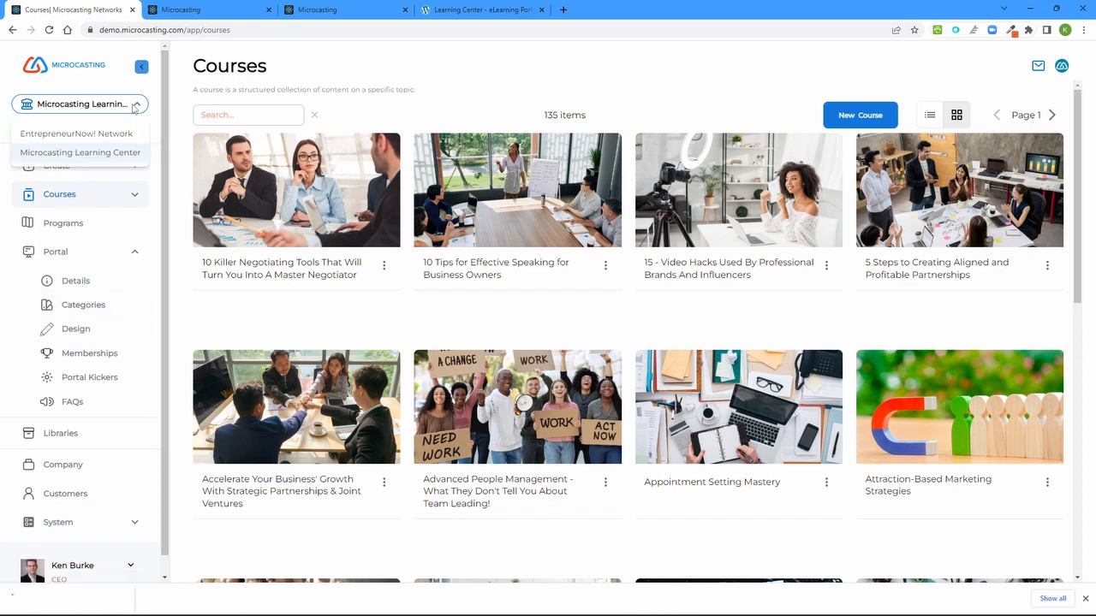
click(93, 133)
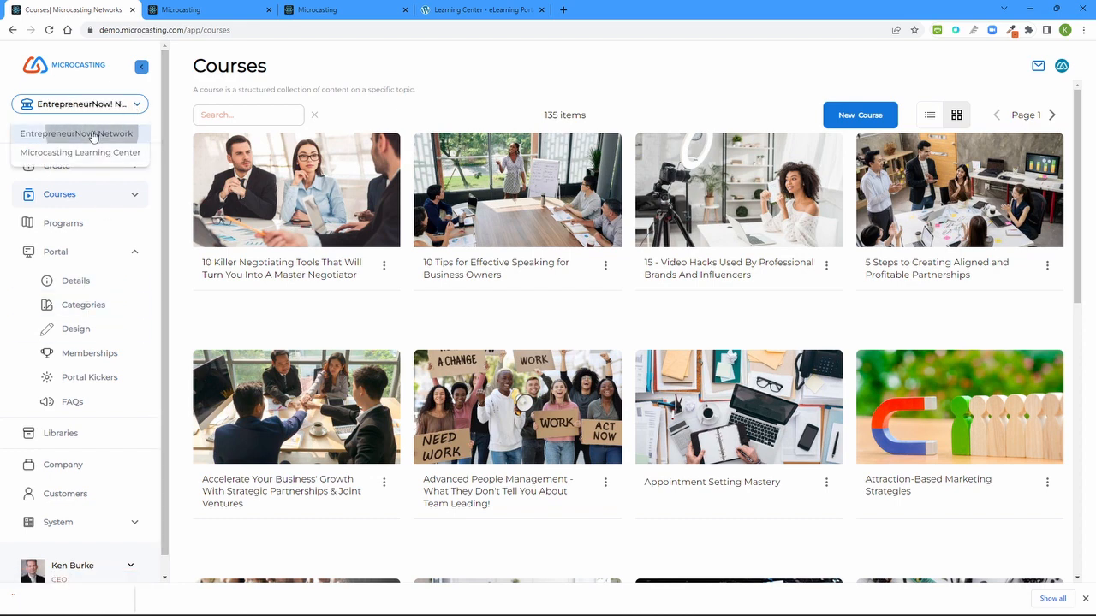
click(82, 287)
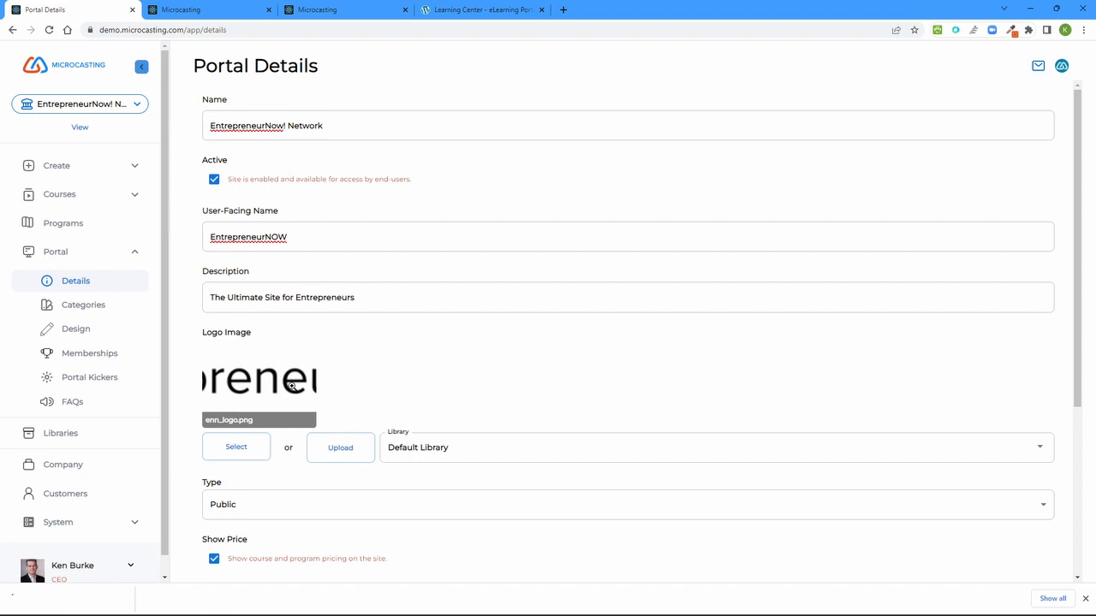
drag(1080, 305, 1043, 304)
- Open the portal's category structure and compare it with the Courses navigation on the learner home page
click(78, 310)
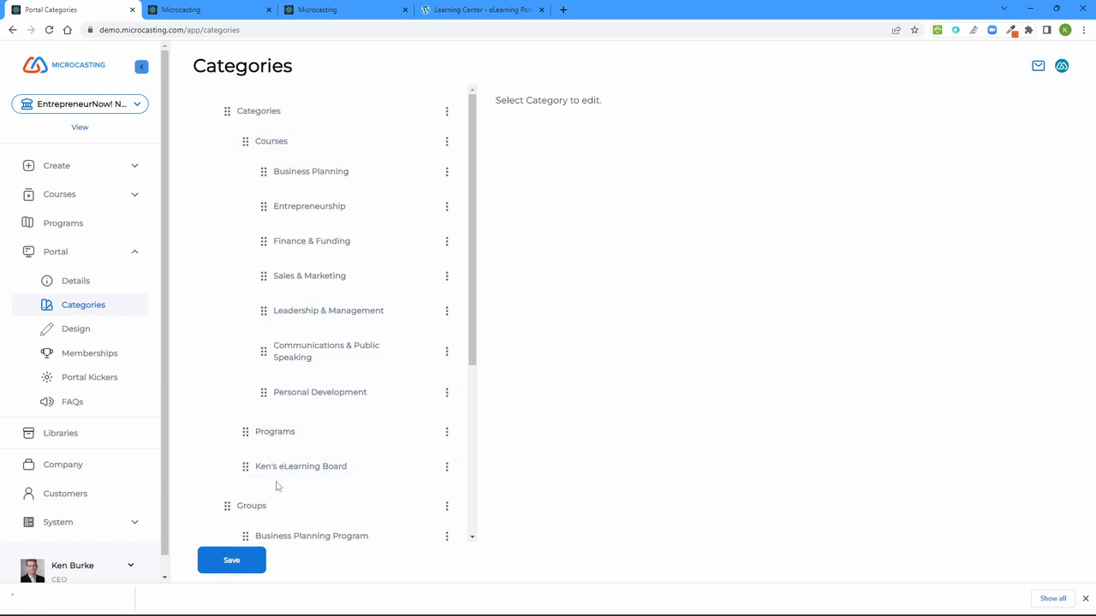
click(314, 9)
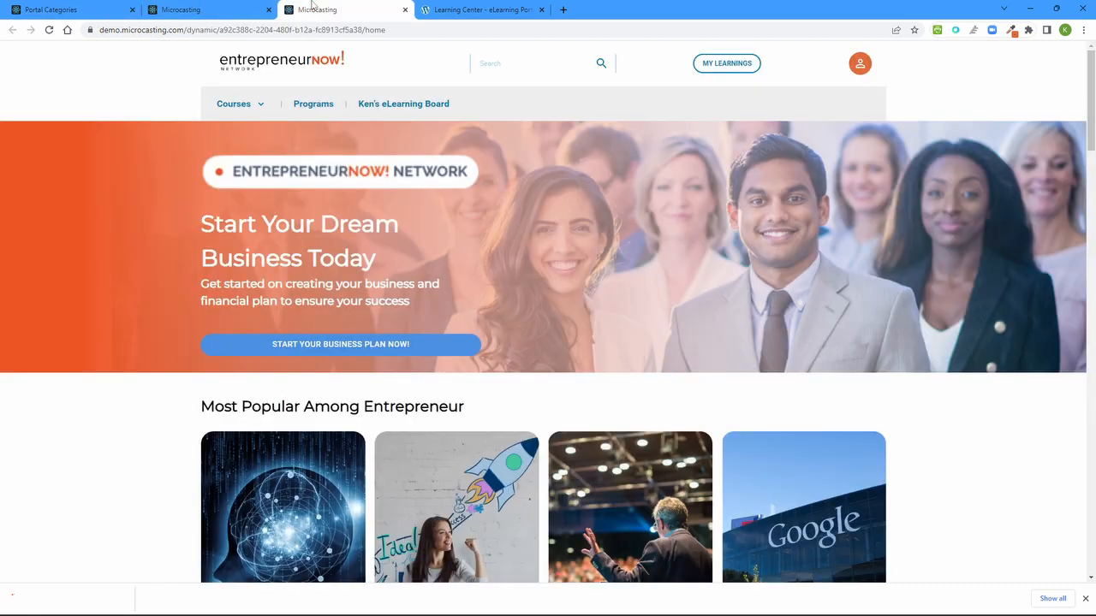
click(262, 105)
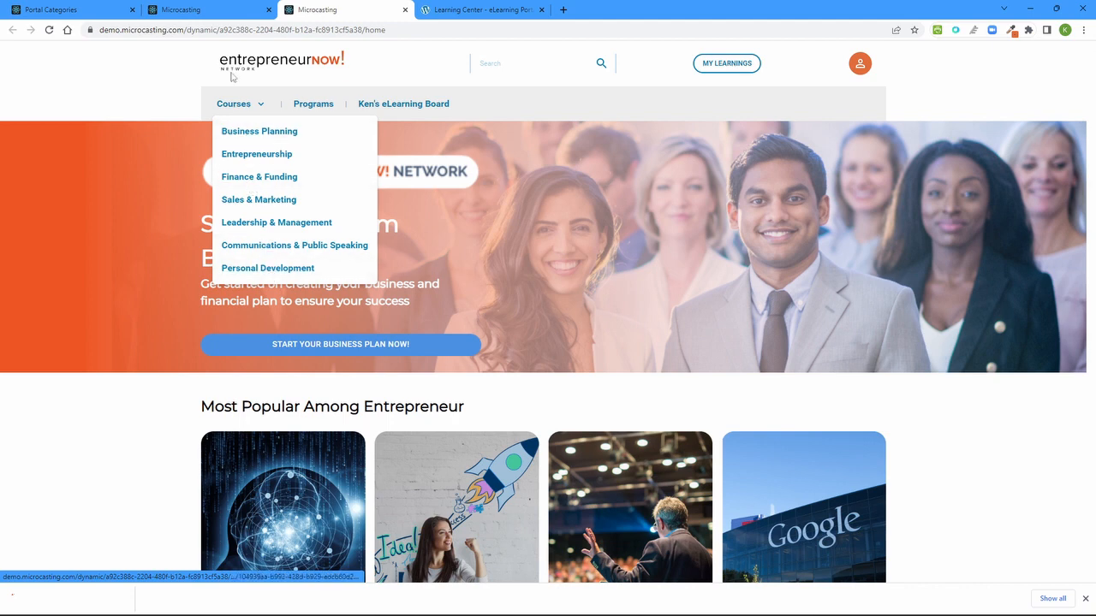
click(73, 9)
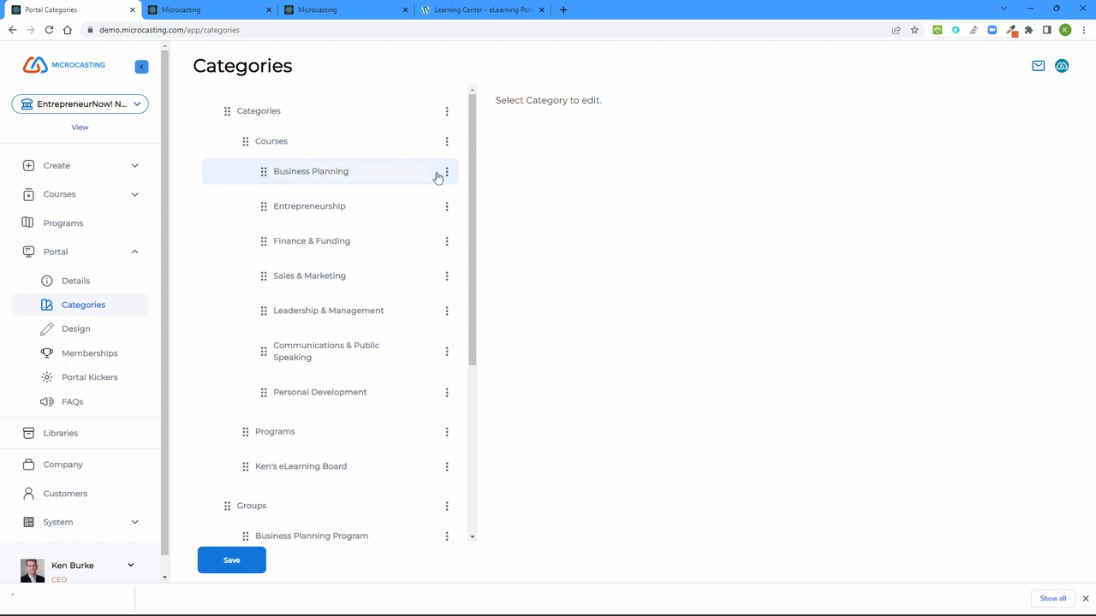
- Examine the Business Planning category's details, its assigned courses and the list of selectable courses, leaving the assignment unmodified
click(304, 174)
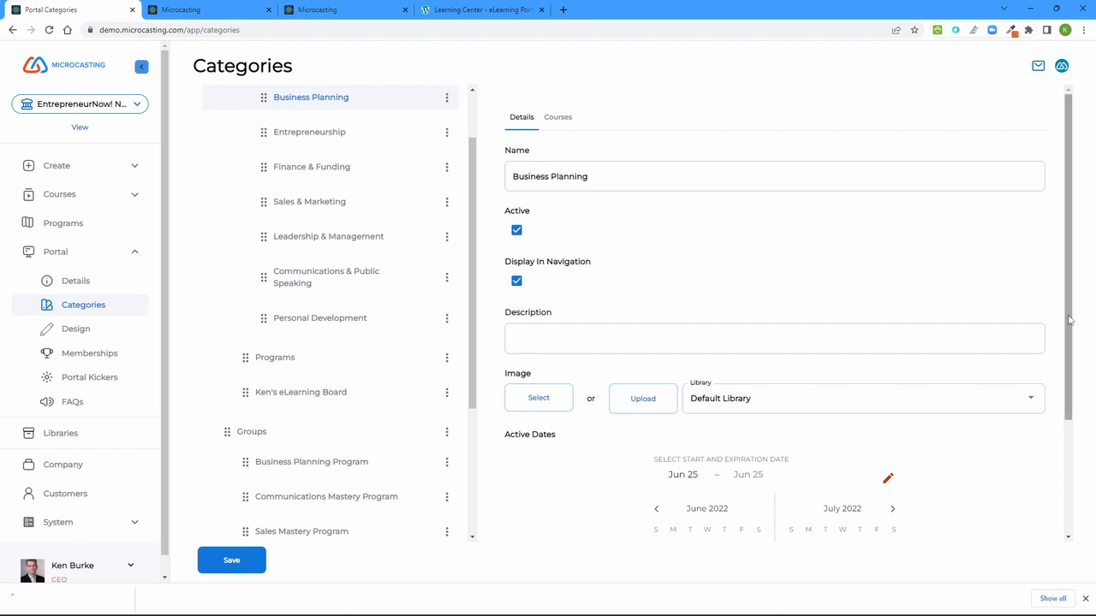
drag(1068, 319, 1045, 286)
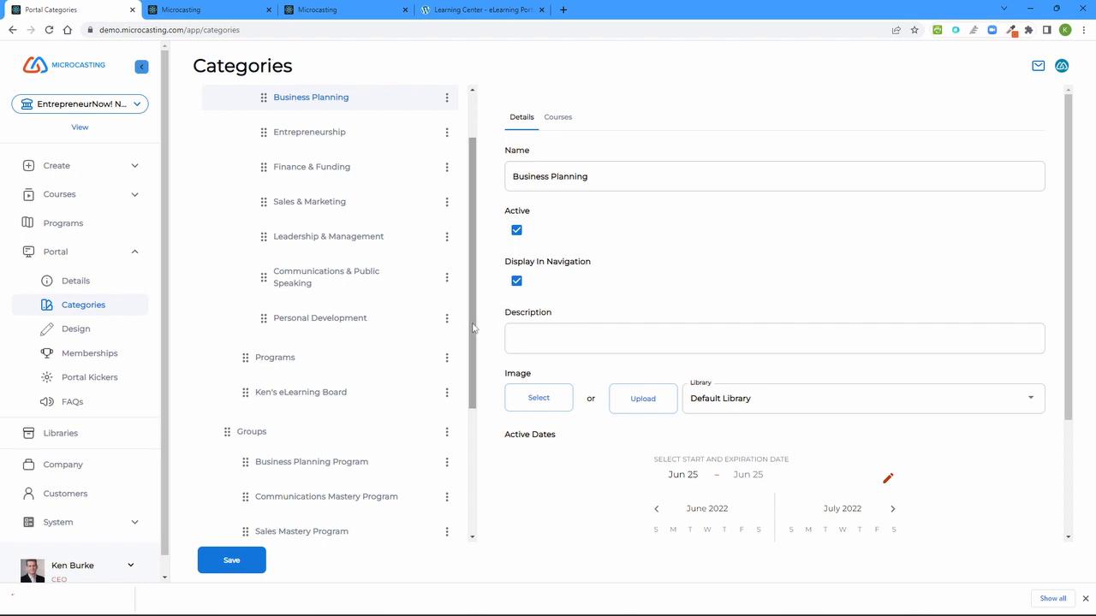
click(558, 118)
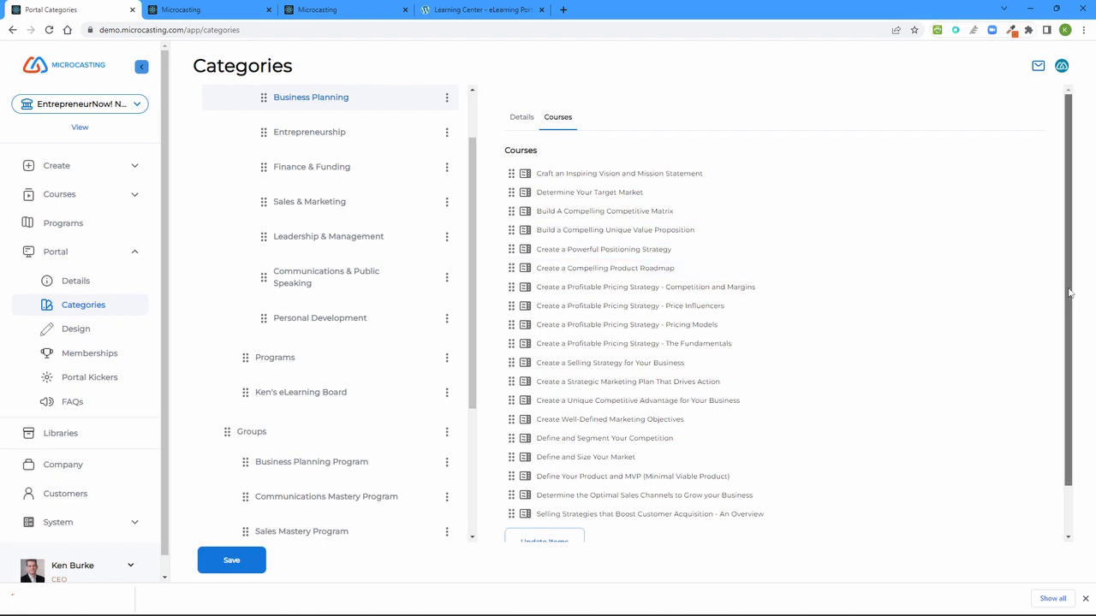
scroll(1072, 308, down, 1)
scroll(1088, 331, up, 1)
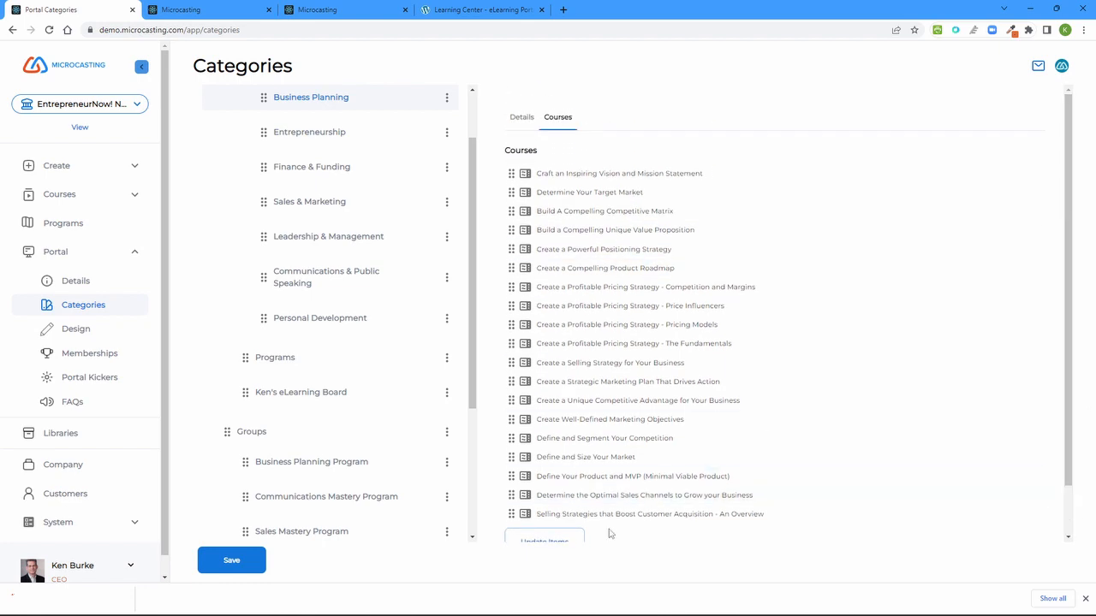
click(545, 542)
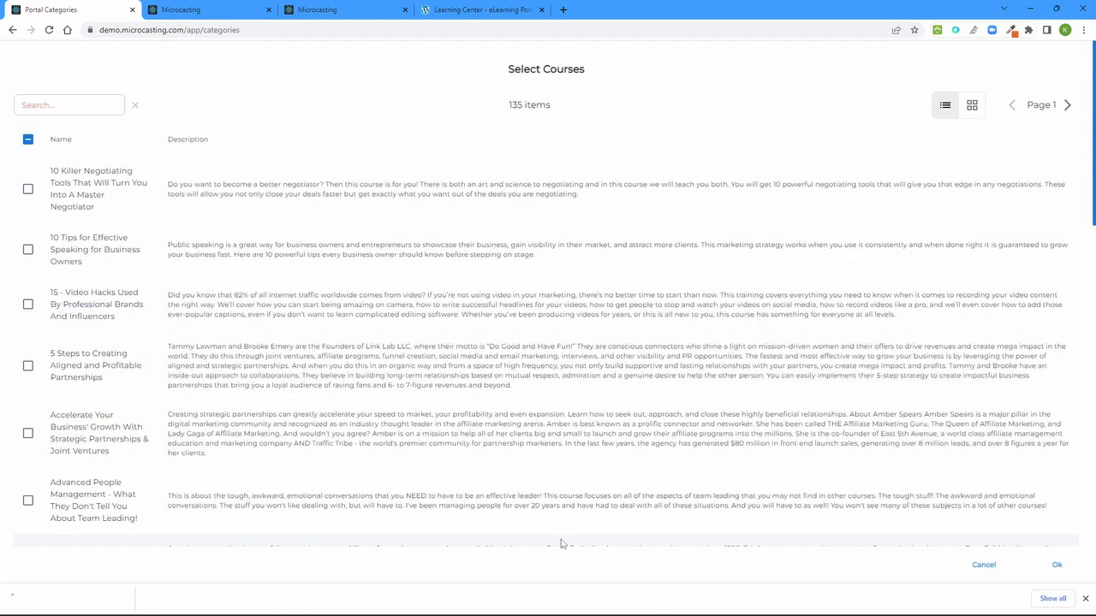
click(984, 565)
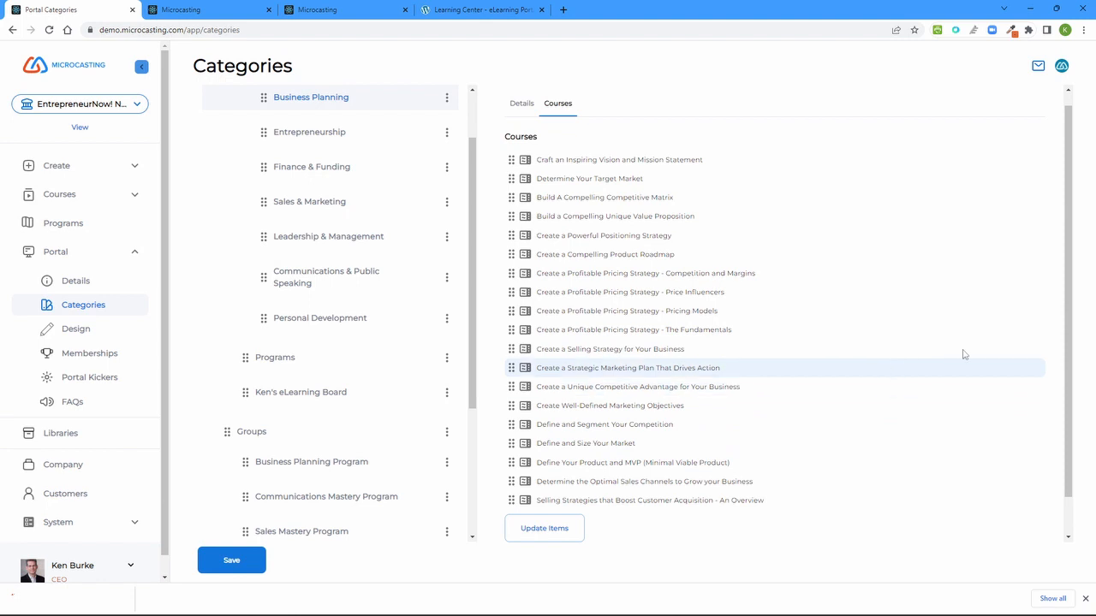
drag(1066, 367, 1067, 321)
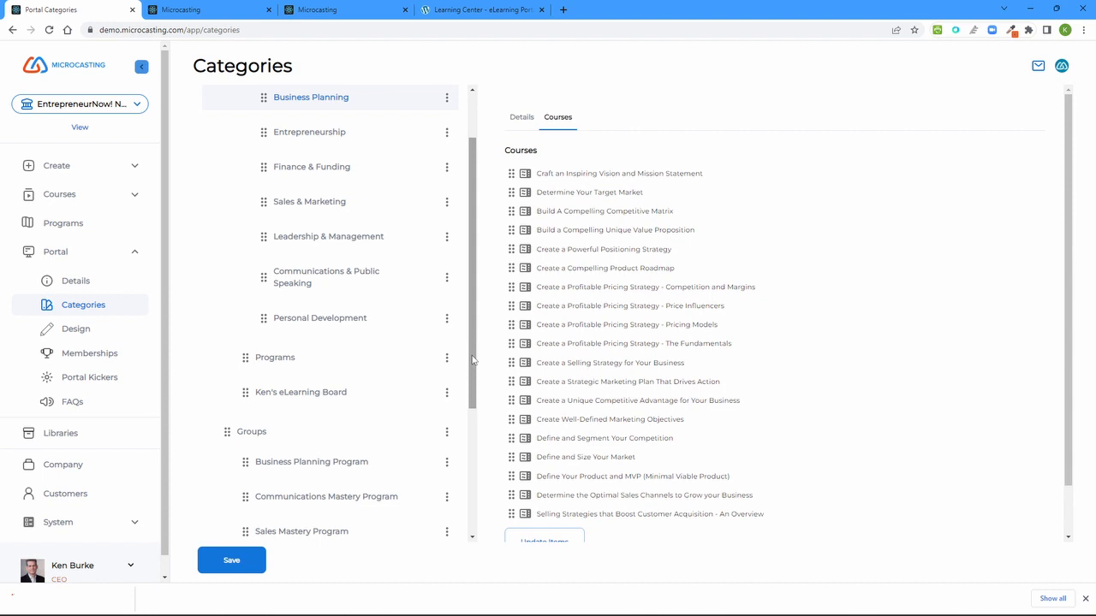
- View the portal's groups, checking the courses in the Communications Mastery Program and Sales Mastery Program
drag(472, 361, 458, 479)
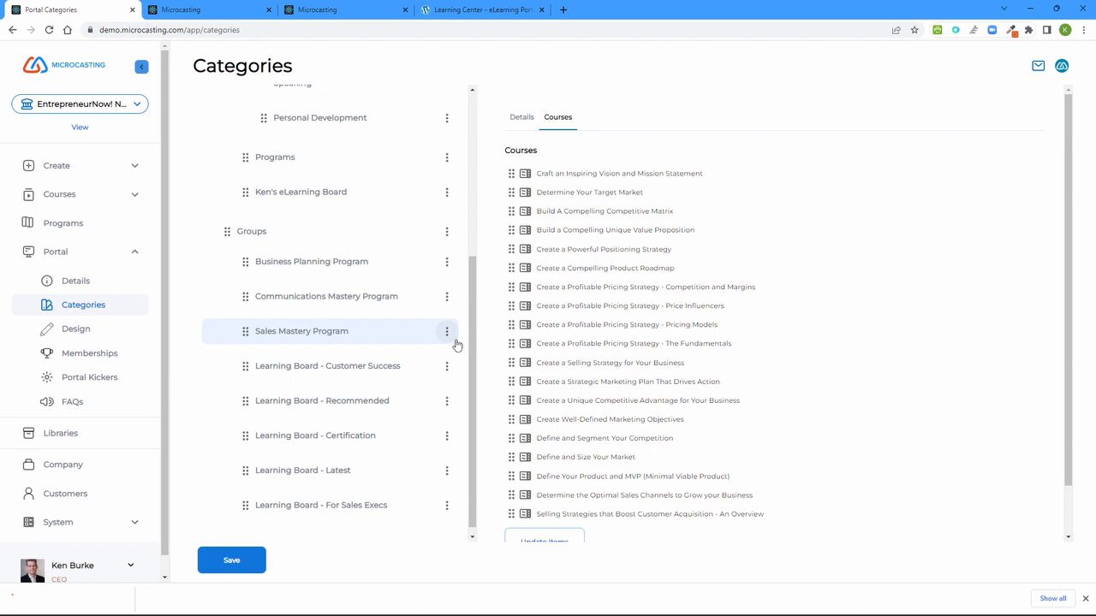
click(338, 295)
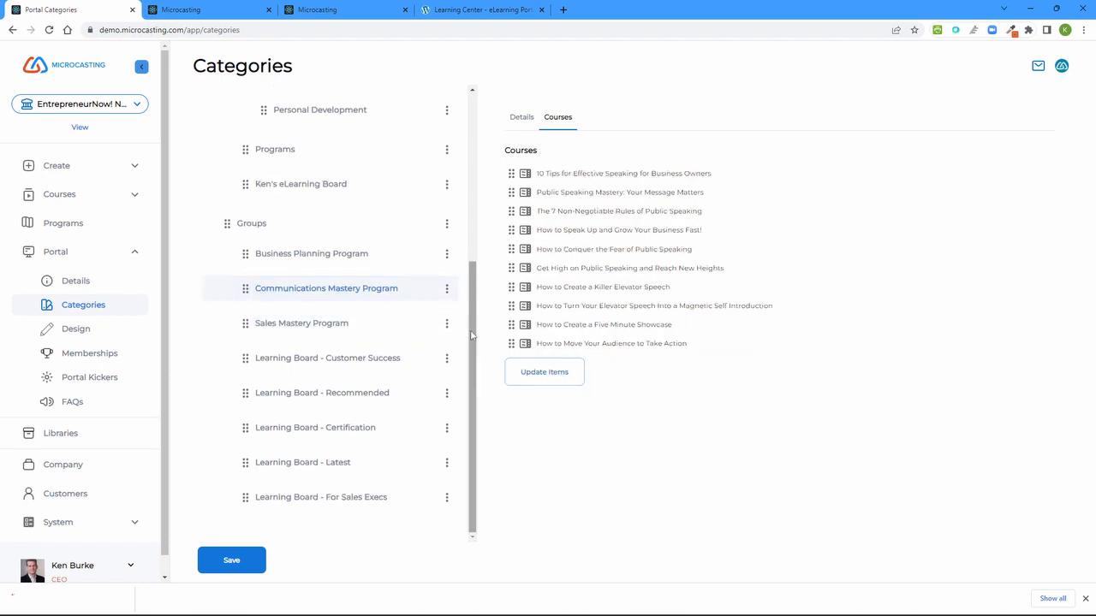
click(305, 325)
drag(474, 360, 473, 227)
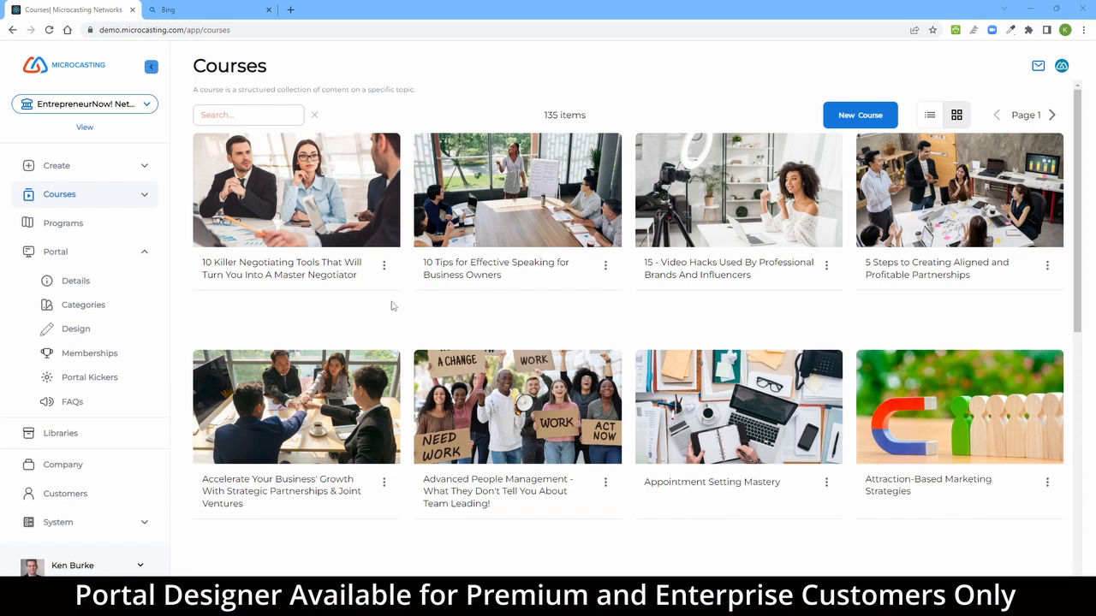
- Open the Entrepreneurs Landing Page template in the Portal Designer
click(77, 329)
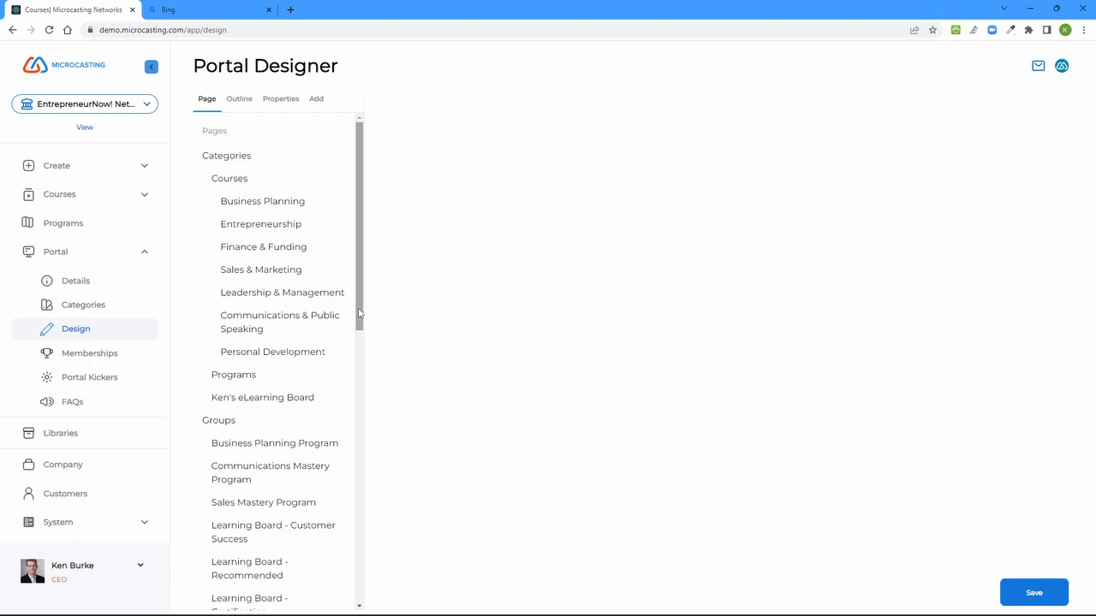
drag(359, 314, 359, 509)
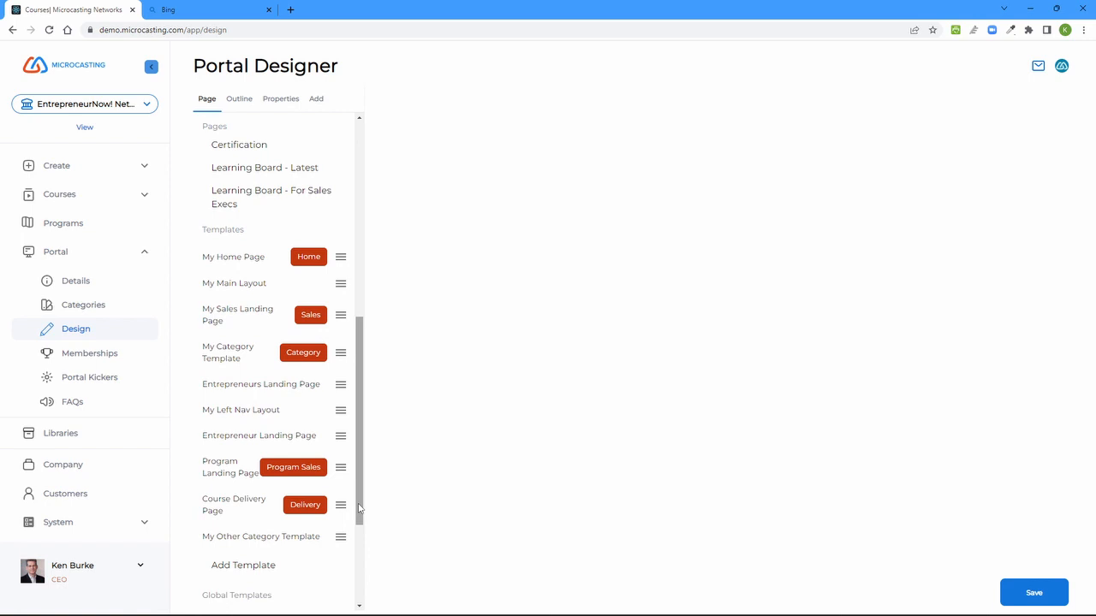
click(254, 384)
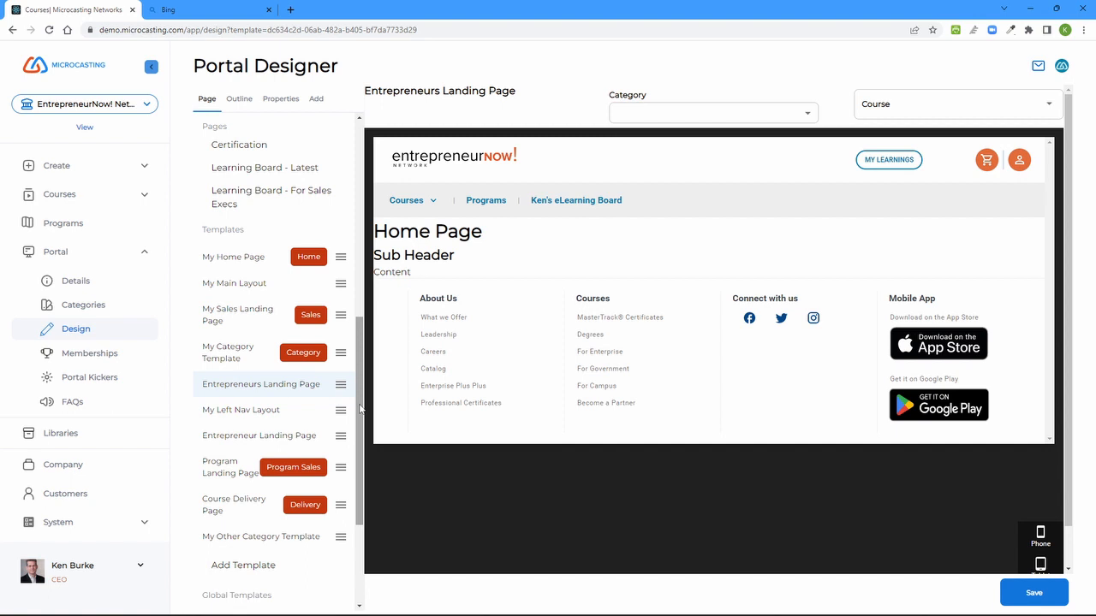
drag(360, 404, 358, 188)
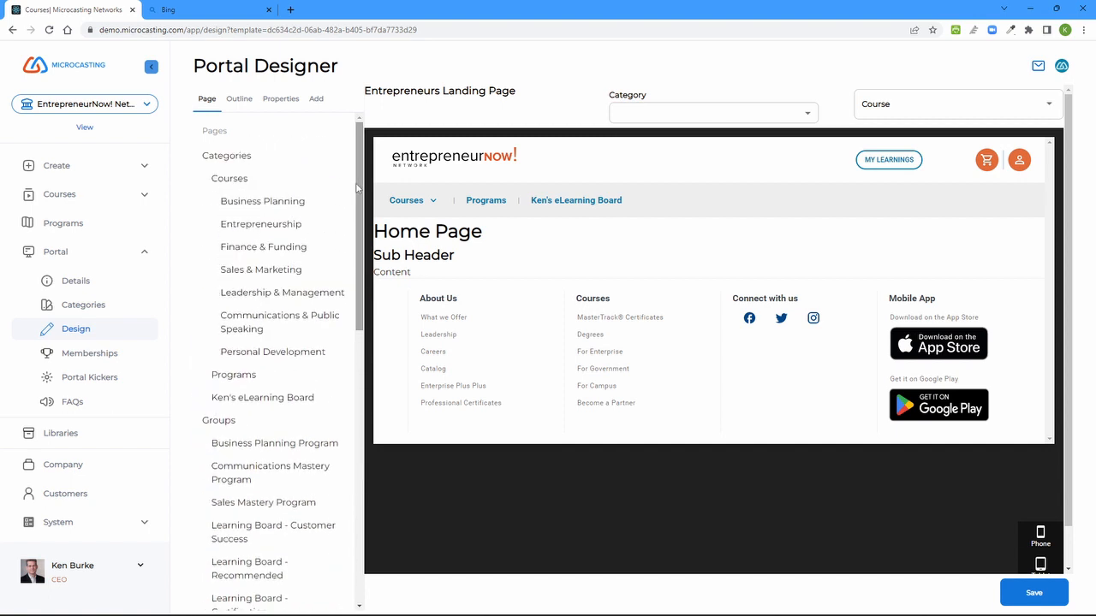
- Look through the components that can be added to the landing page, from general widgets to course sales and course delivery elements
click(316, 100)
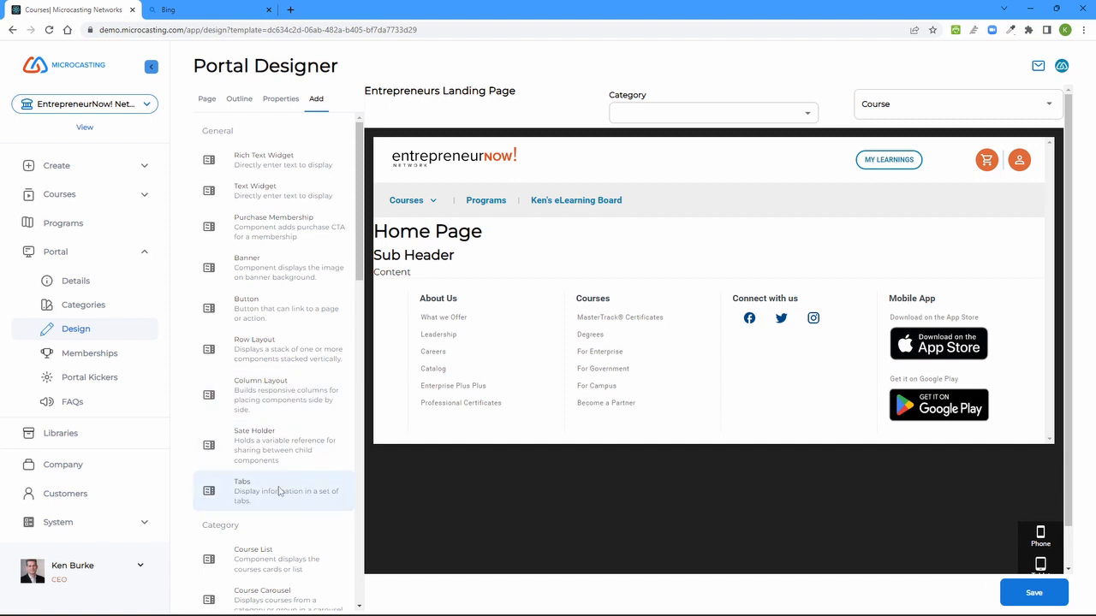
drag(358, 276, 361, 380)
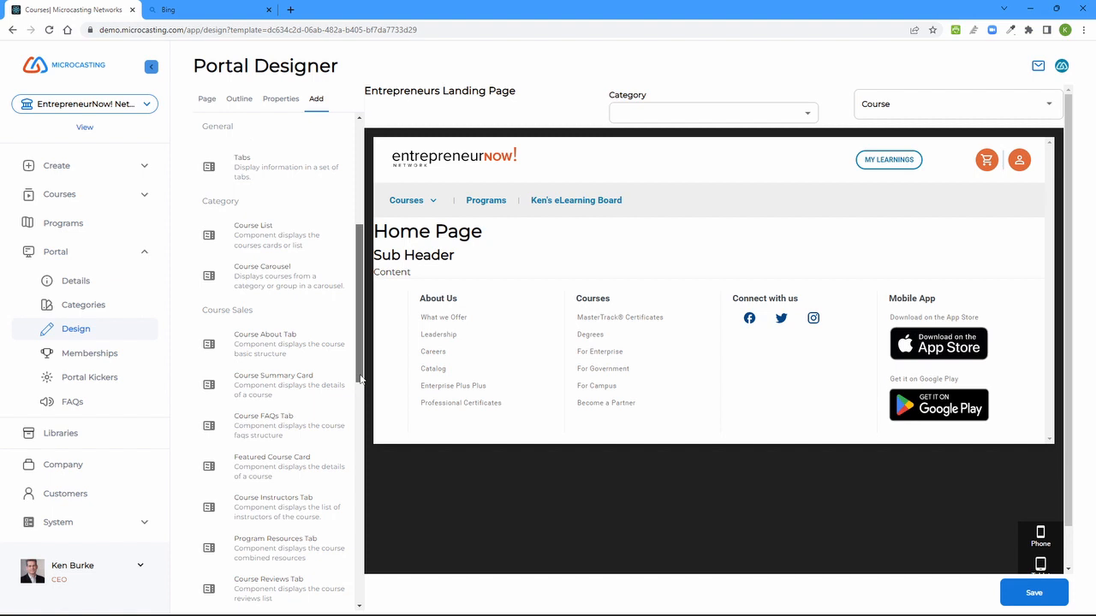
drag(360, 380, 357, 436)
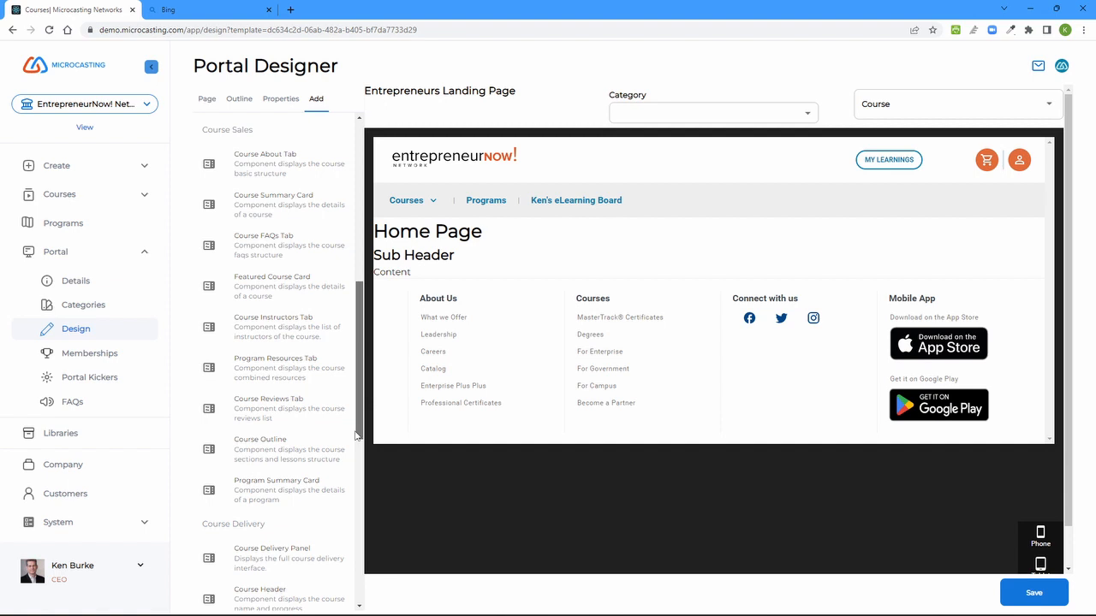
drag(357, 436, 357, 216)
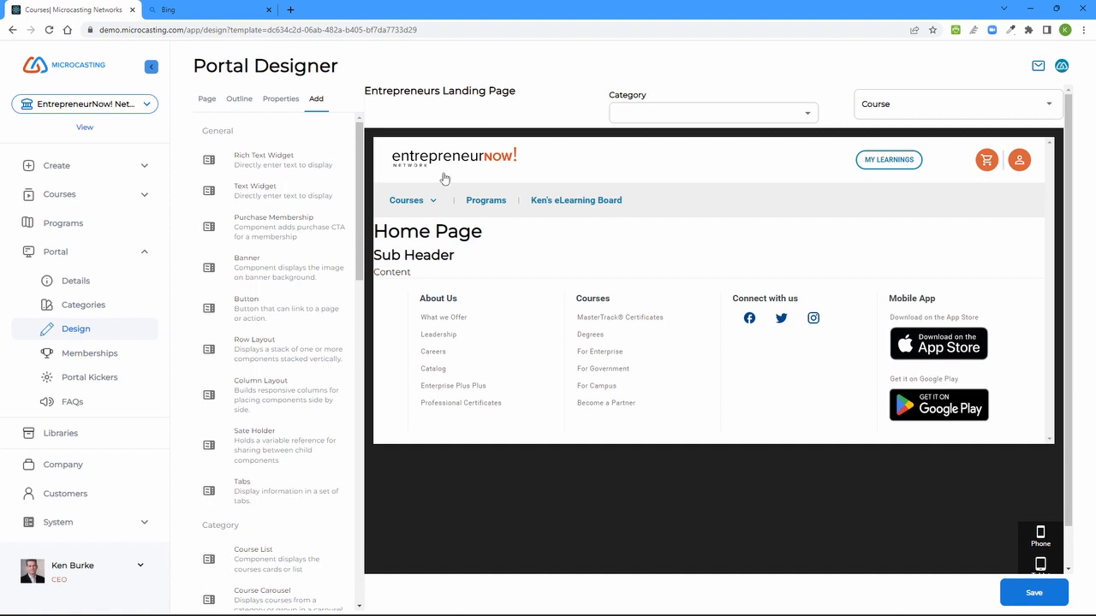
- Configure the landing page's Portal App Bar to show the search and menu button and hide the cart button
click(575, 161)
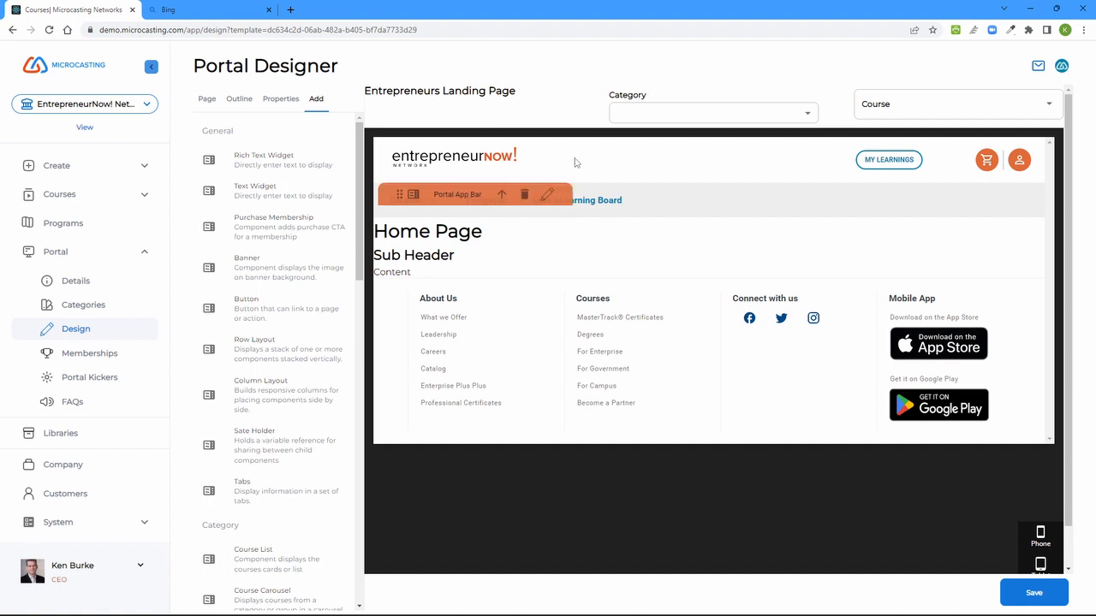
click(548, 196)
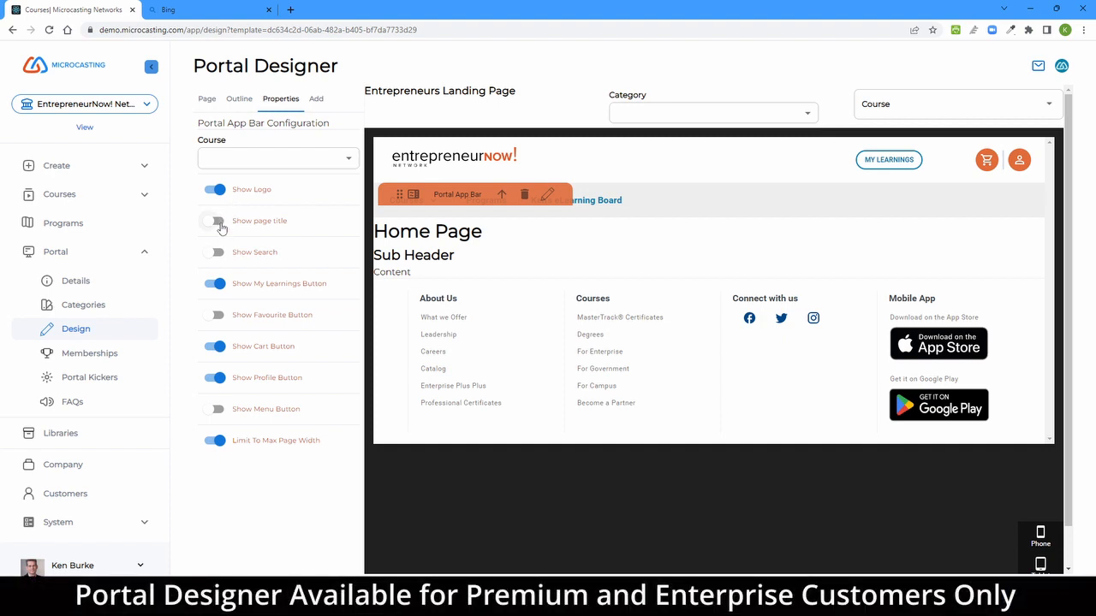
click(216, 254)
click(214, 347)
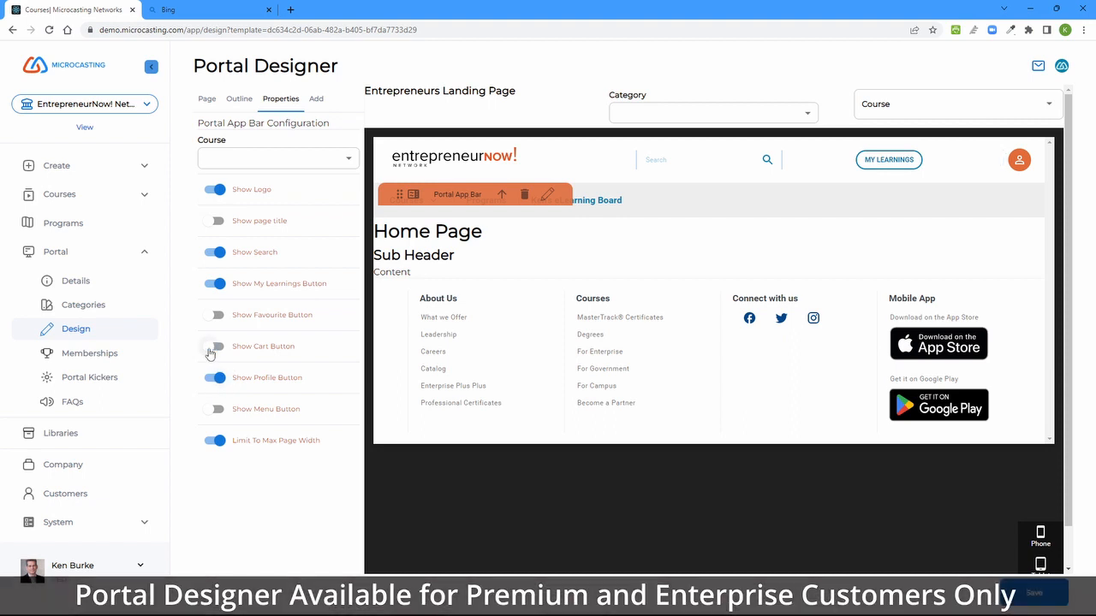
click(216, 409)
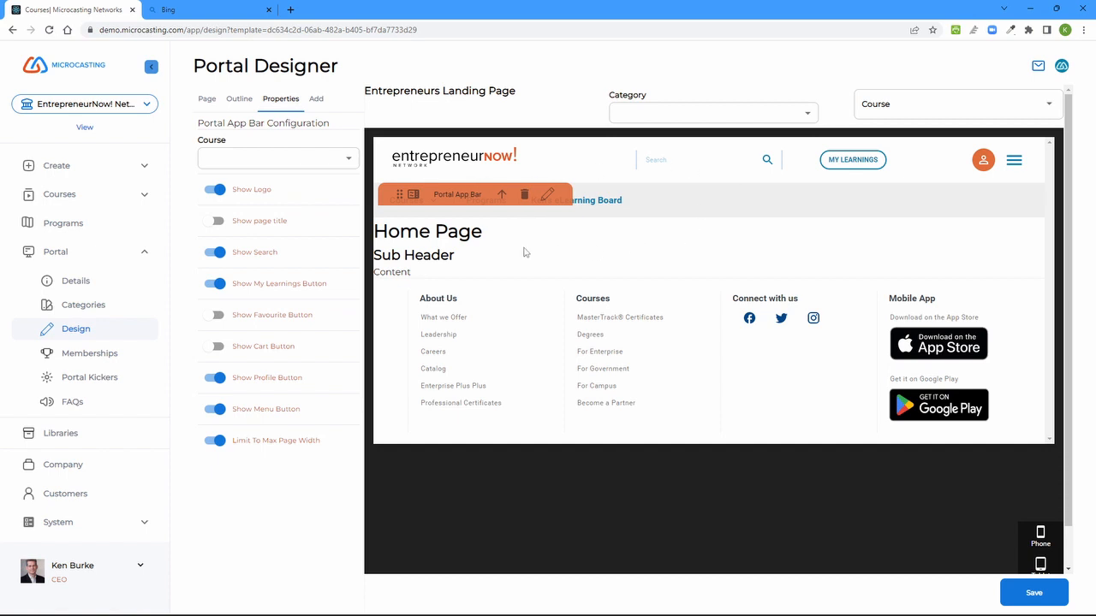
- Replace the Home Page heading with a Banner that uses the chalkboard Category Graphic - Business Planning.png as its background image
click(316, 101)
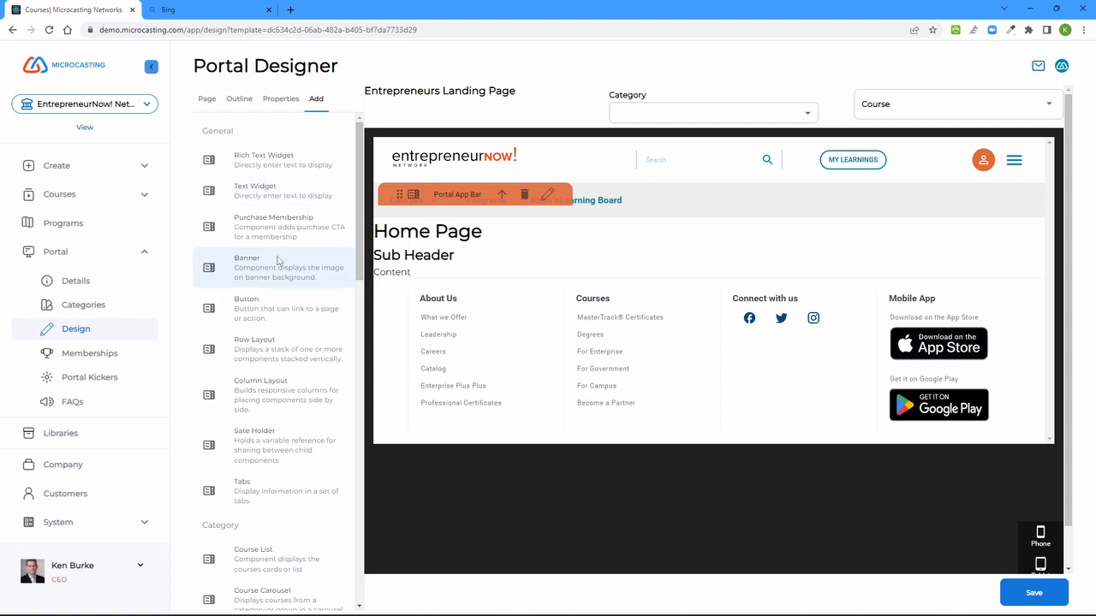
drag(278, 270, 498, 237)
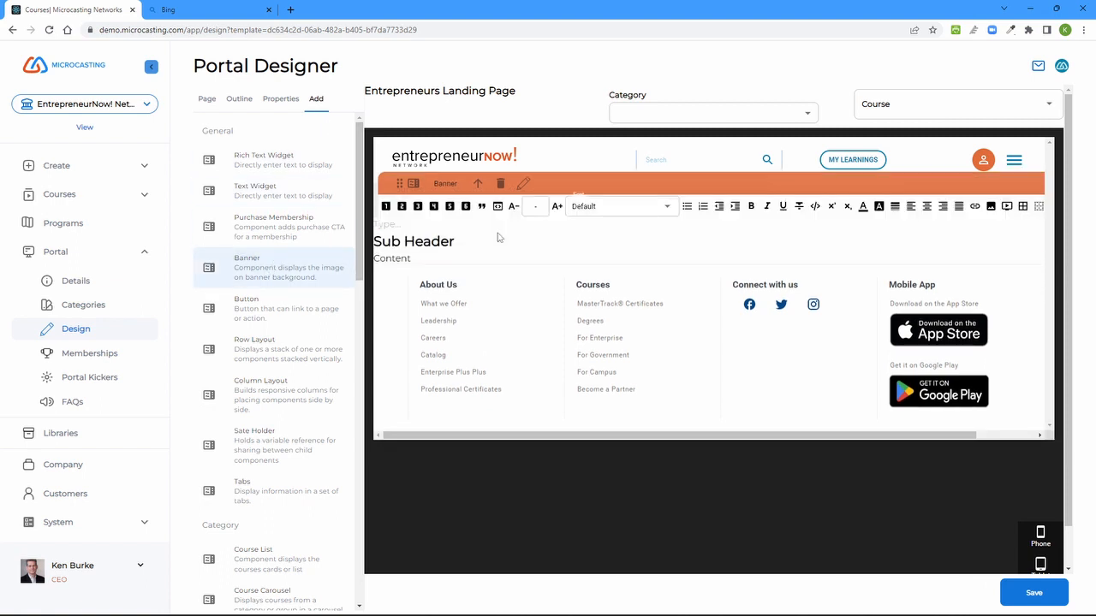
click(525, 186)
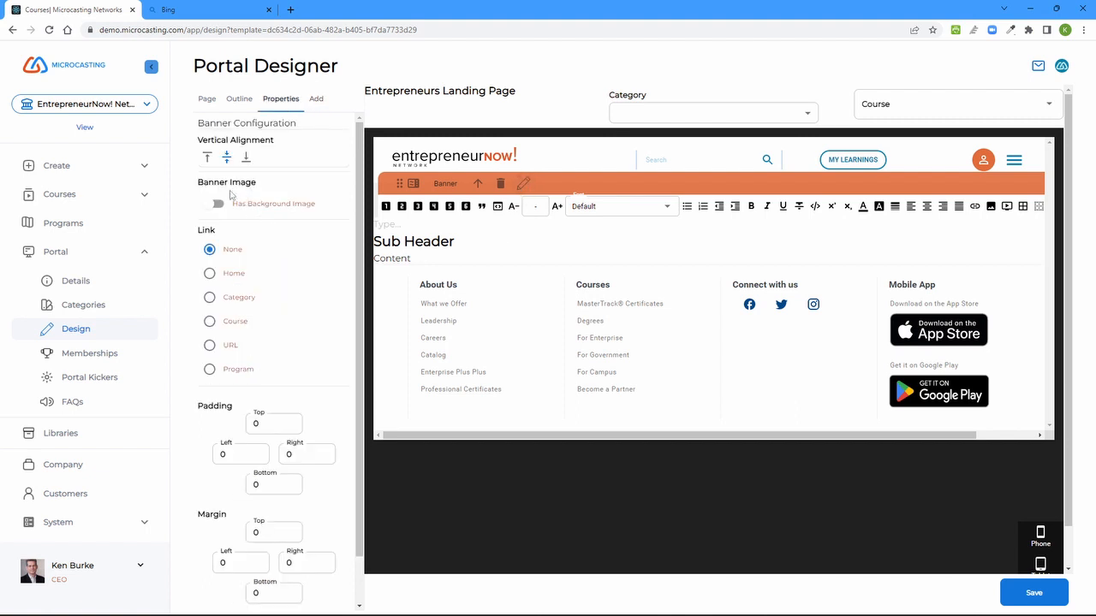
click(215, 204)
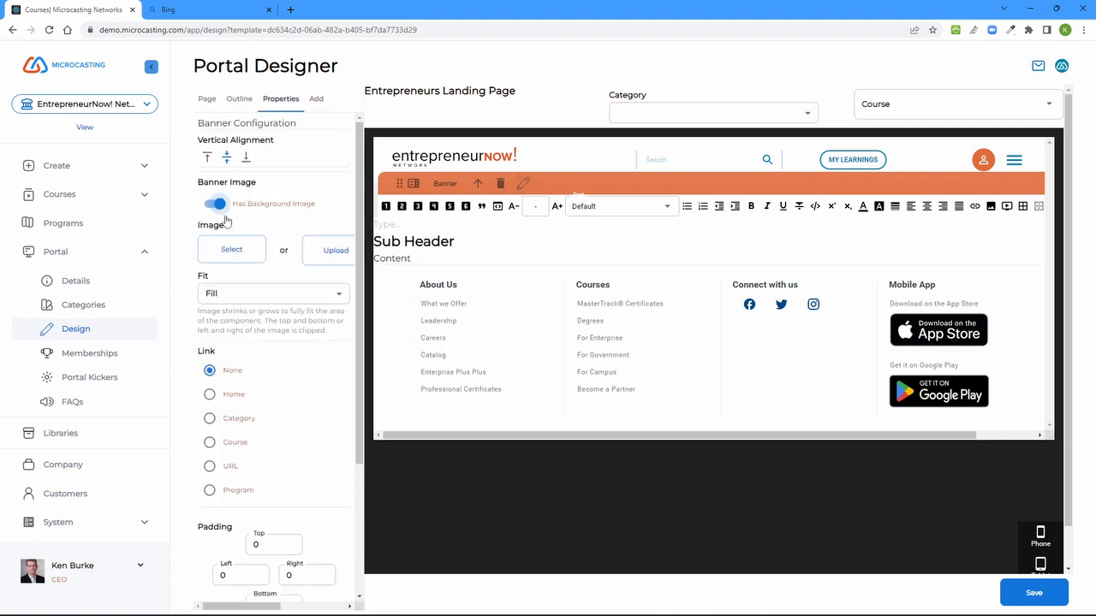
click(231, 248)
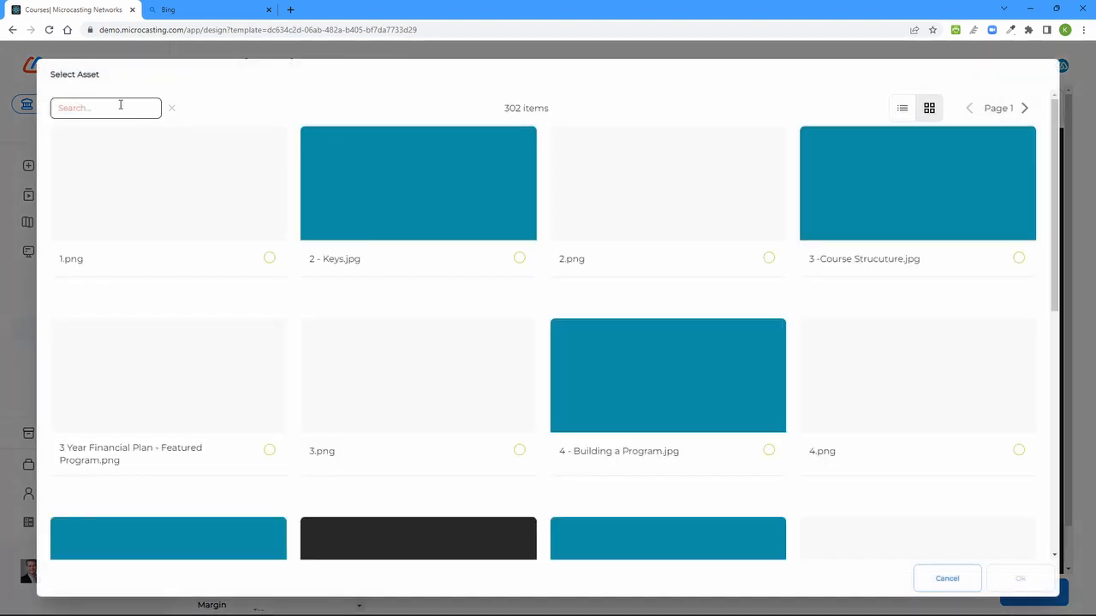
text(cat)
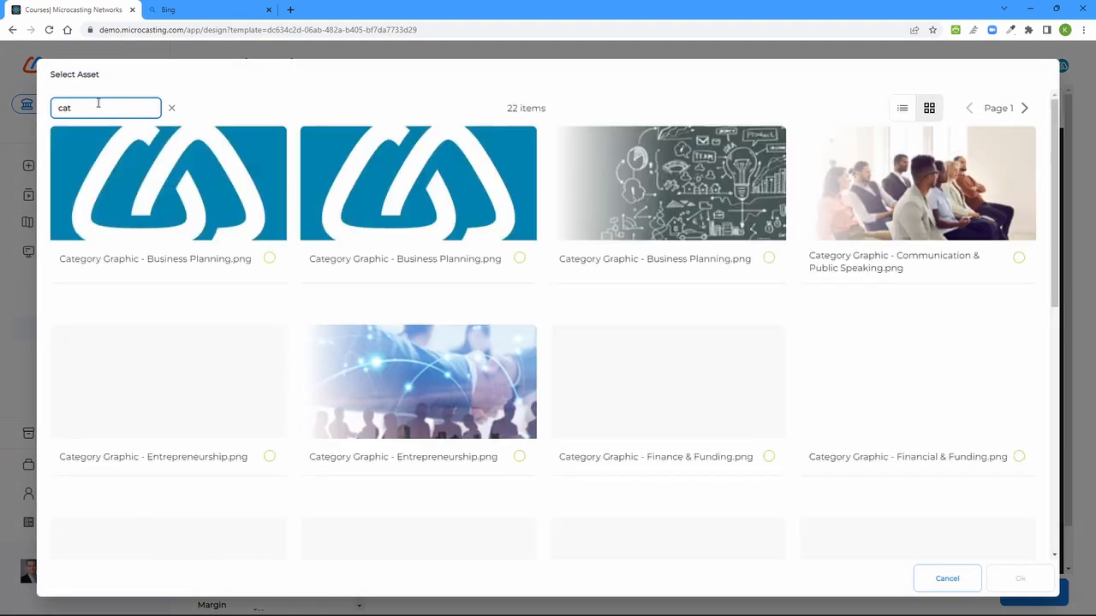
click(721, 205)
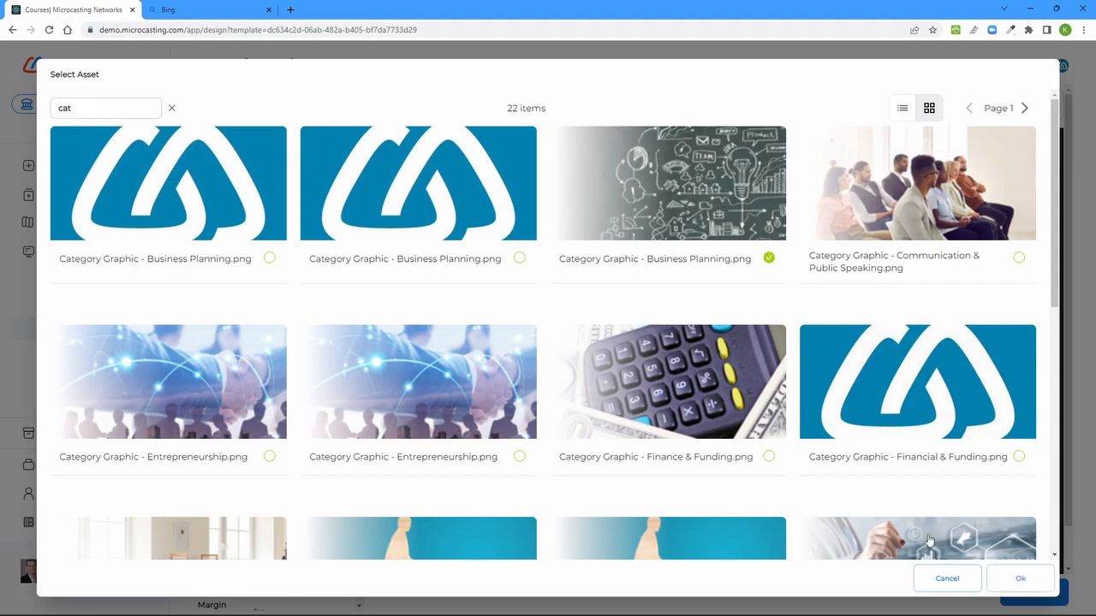
click(1023, 579)
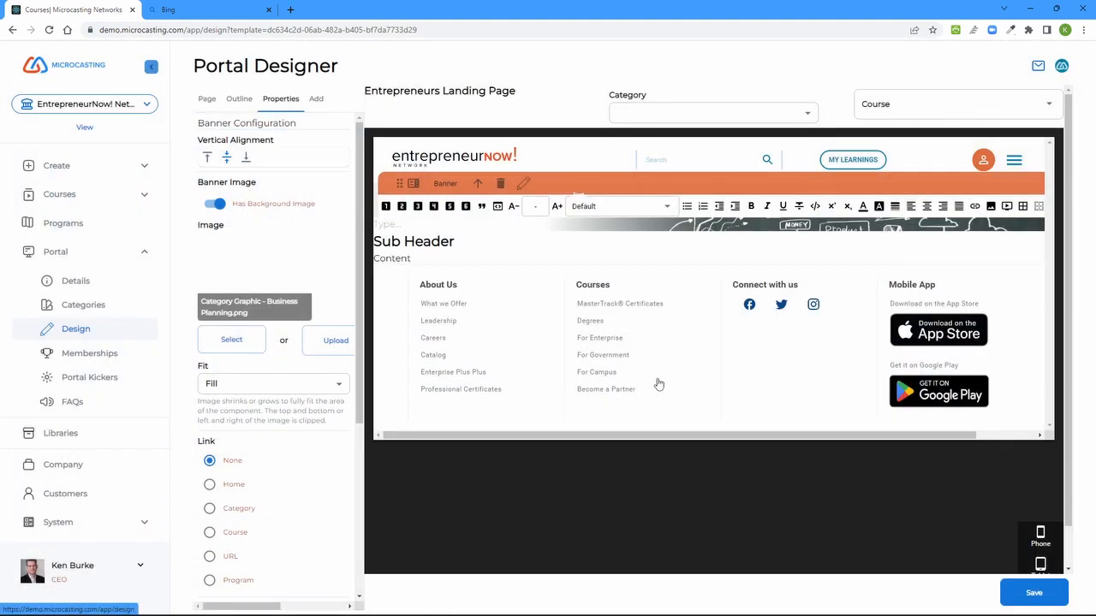
- Set the banner image's fit to Grow and enter "Courses for Entrepreneurs" as the banner text
click(245, 384)
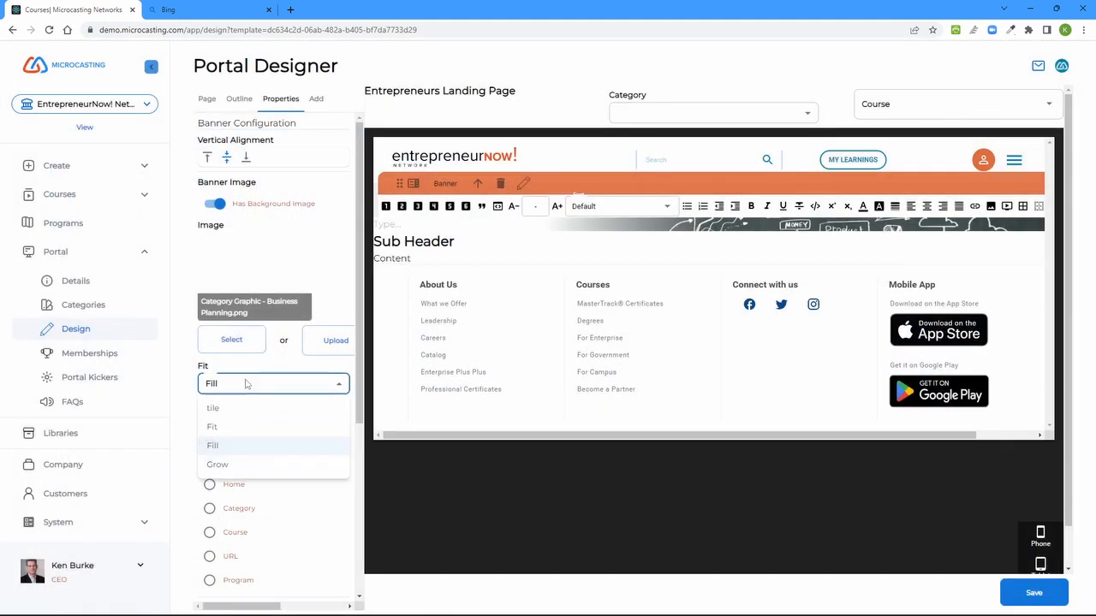
click(218, 464)
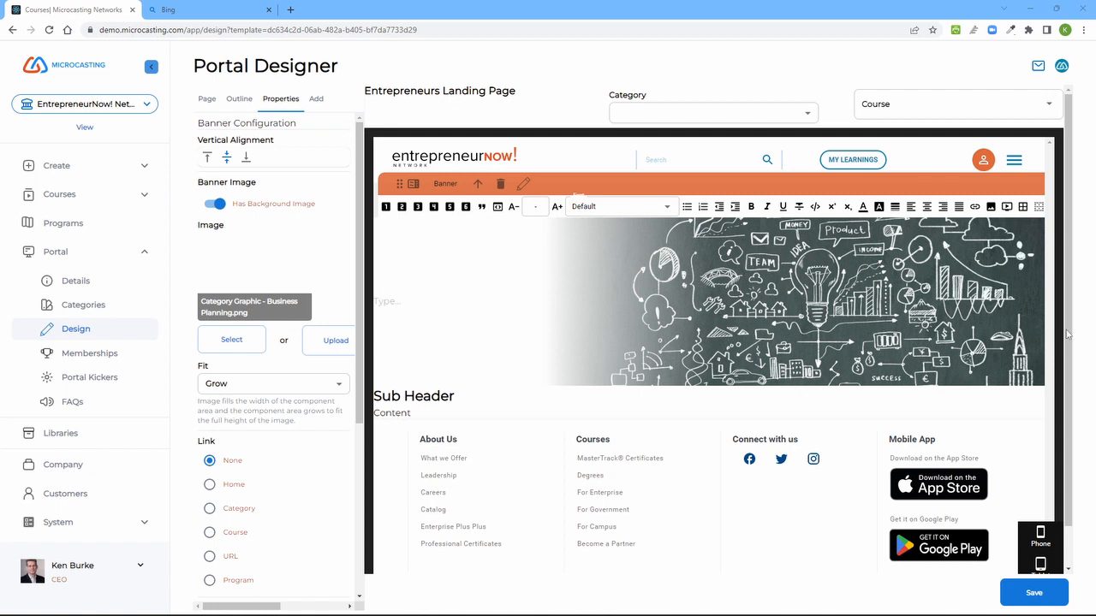
click(383, 301)
text(Courses for Entrepreneurs)
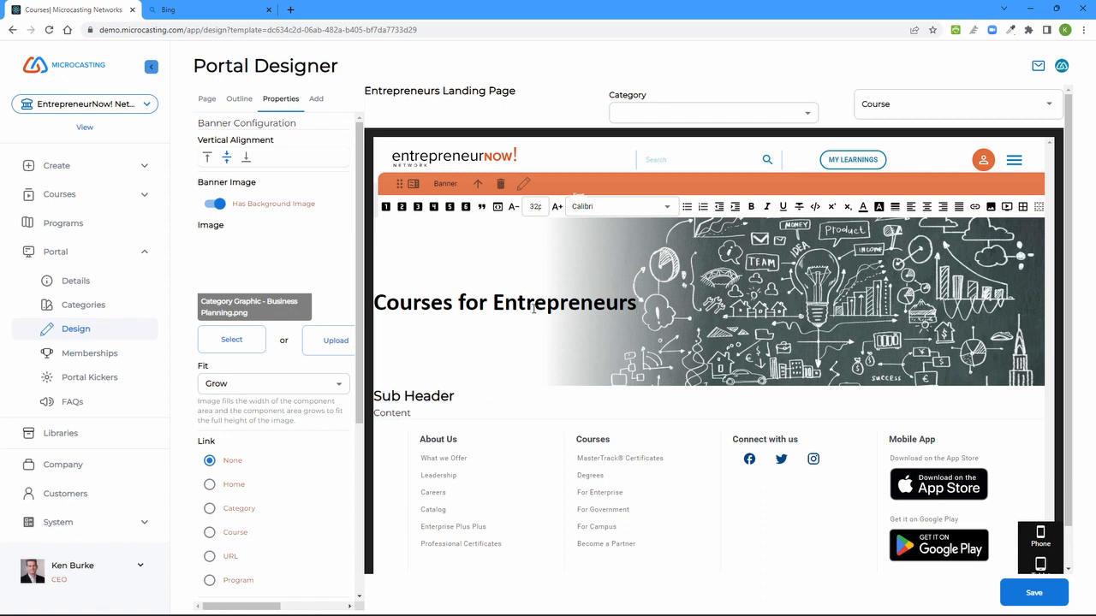
scroll(358, 417, down, 1)
scroll(358, 416, down, 2)
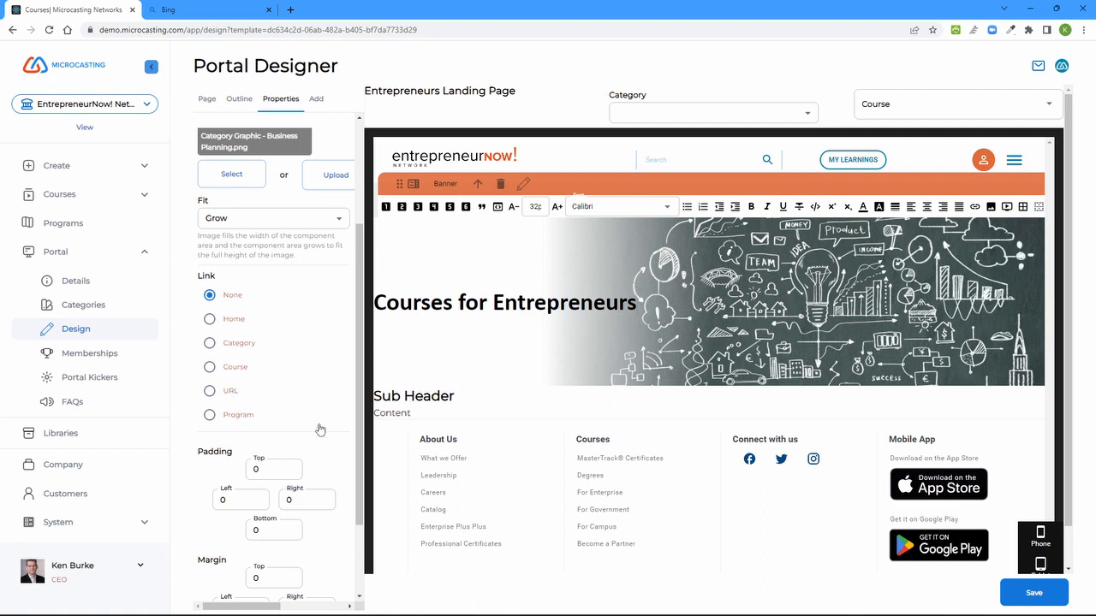
drag(359, 447, 368, 293)
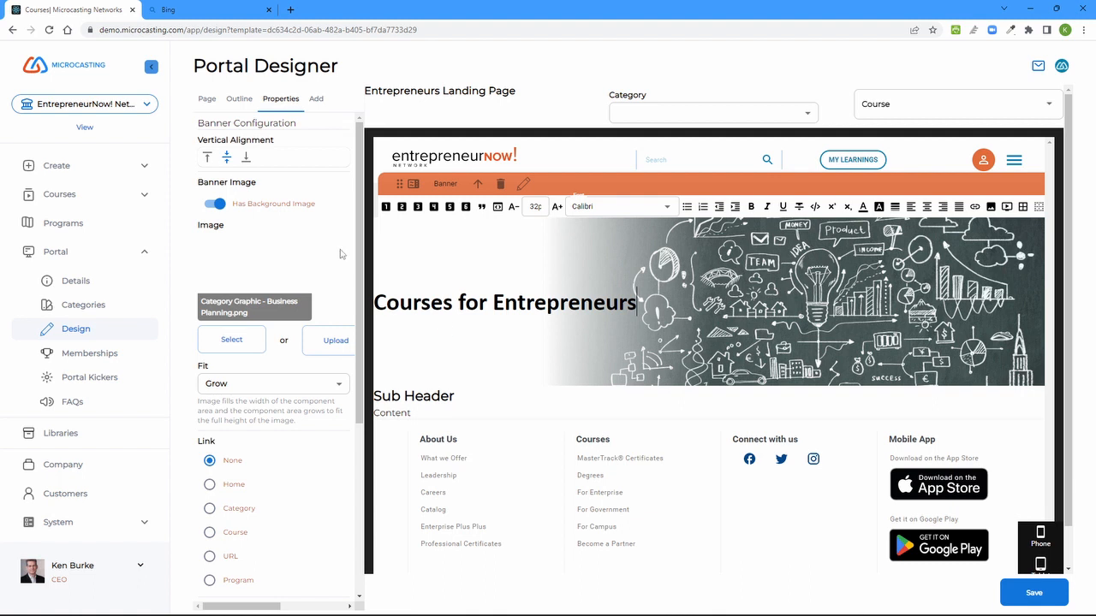
- Replace the Sub Header text with a Course Carousel and set its category to Sales Mastery Program
click(314, 99)
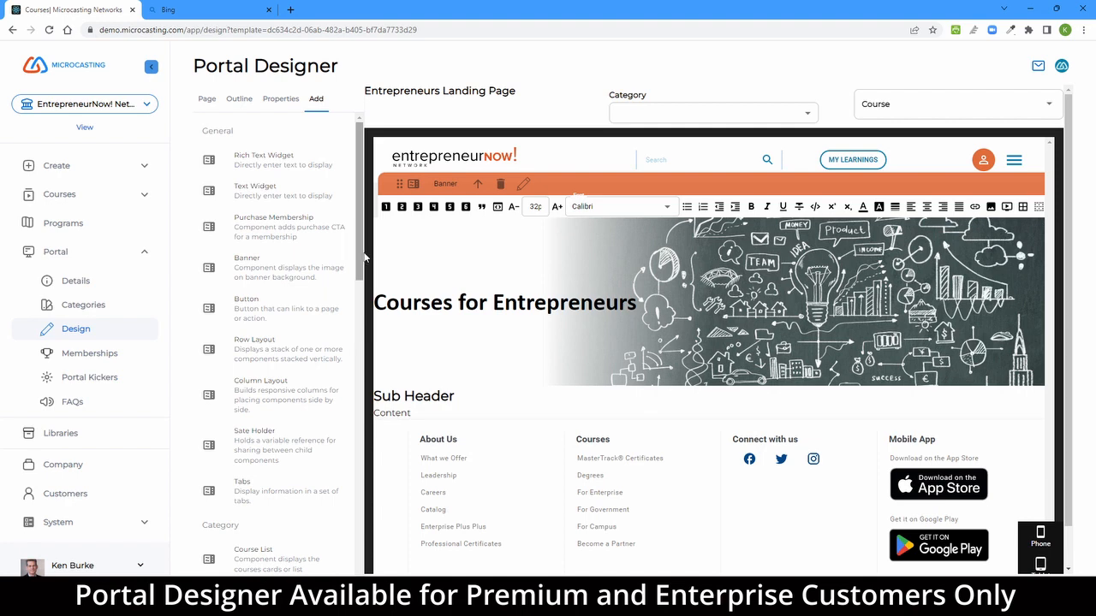
scroll(361, 256, down, 3)
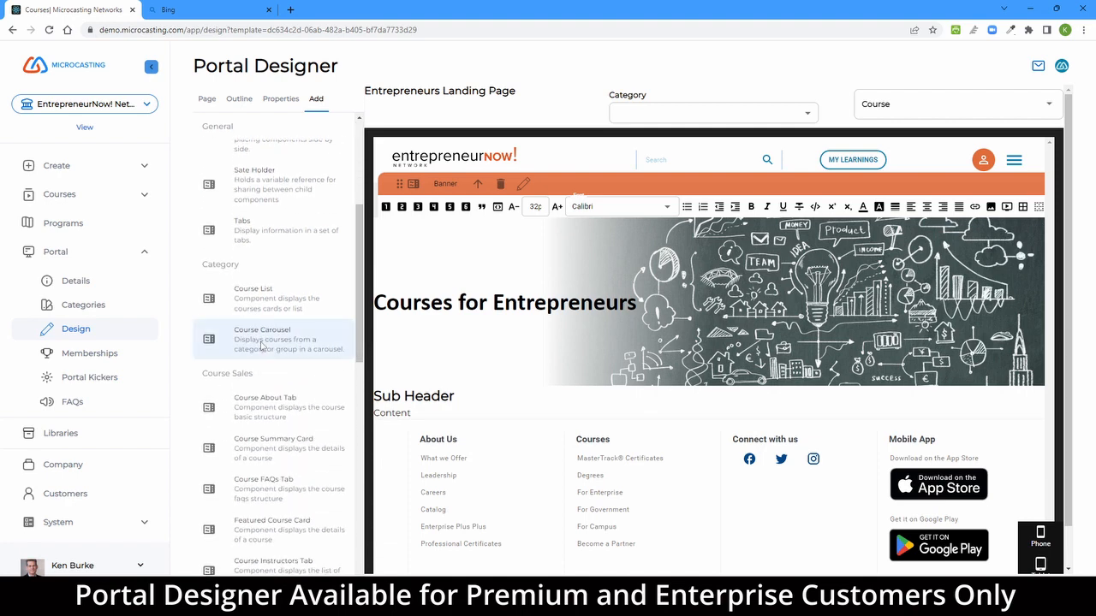
drag(262, 343, 454, 411)
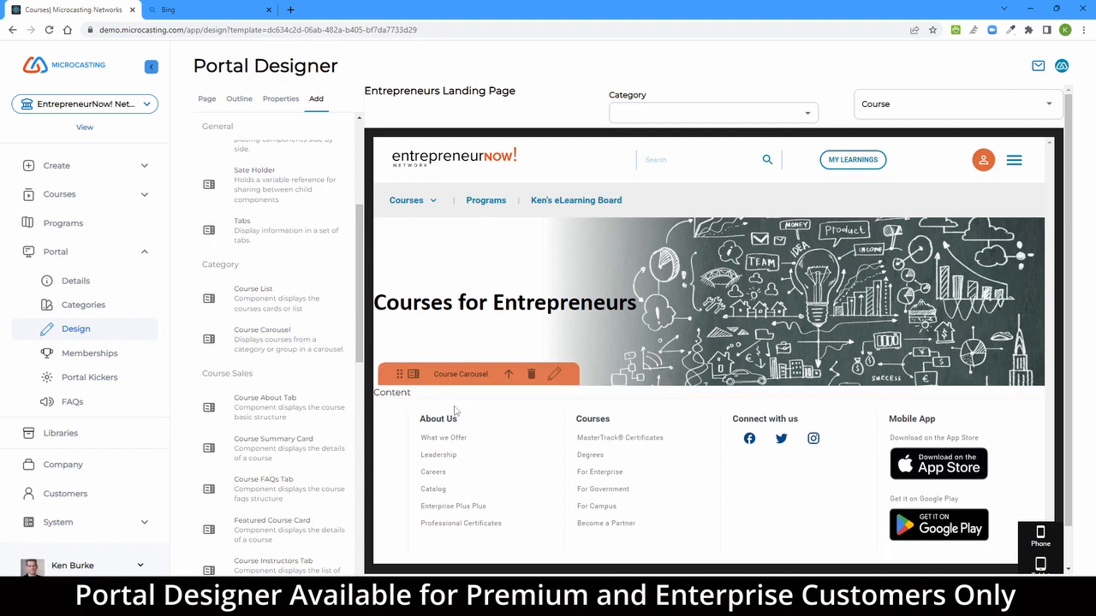
click(554, 374)
click(257, 165)
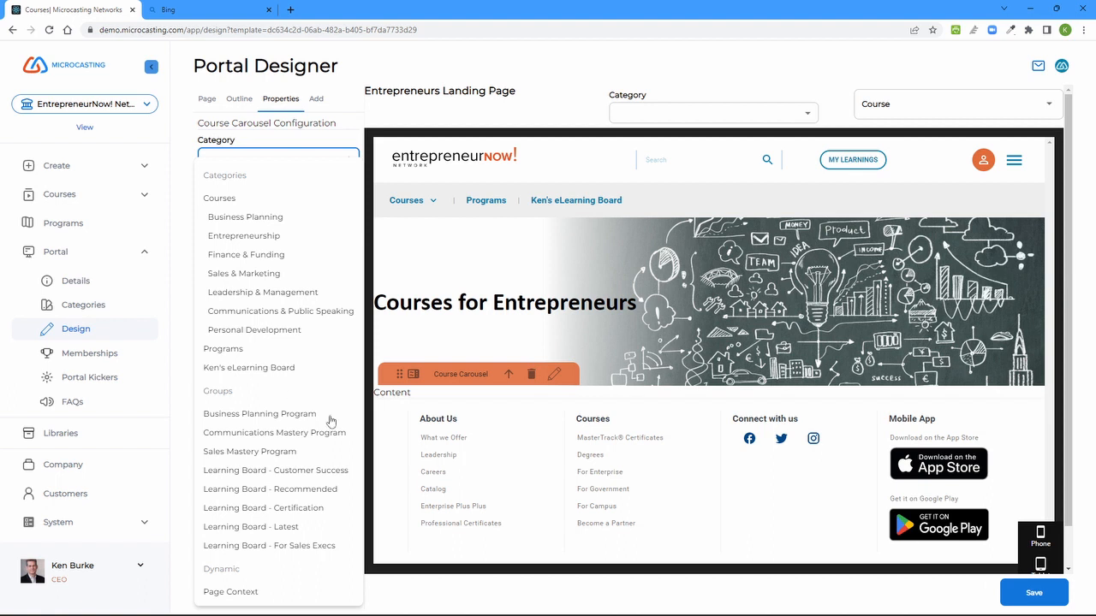
click(278, 453)
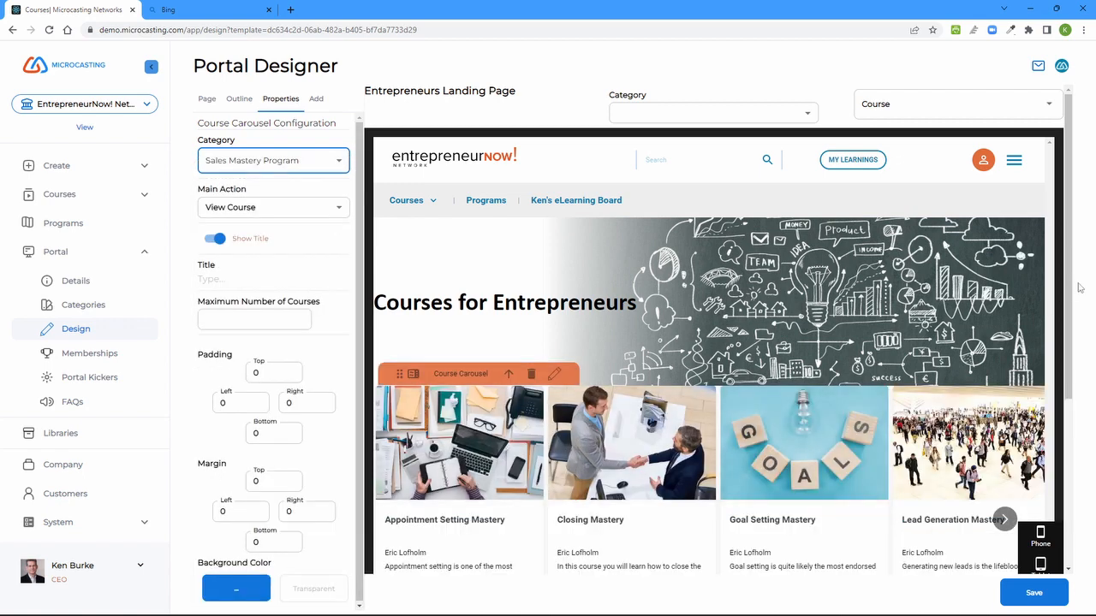
- Browse through the courses in the carousel and set the carousel's top padding to 40
drag(1074, 294, 1066, 388)
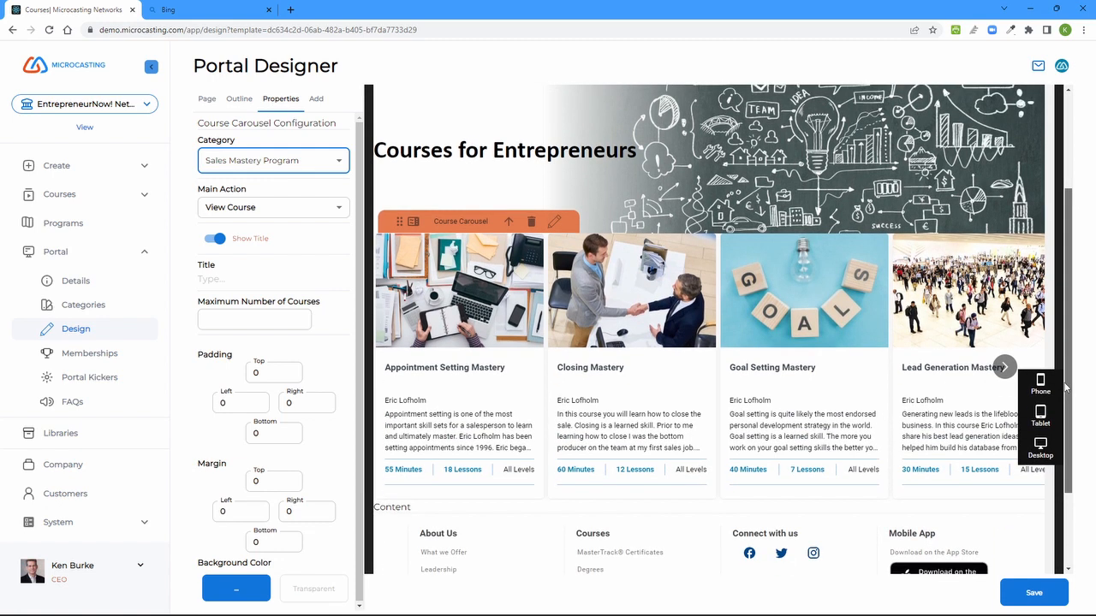
click(1004, 366)
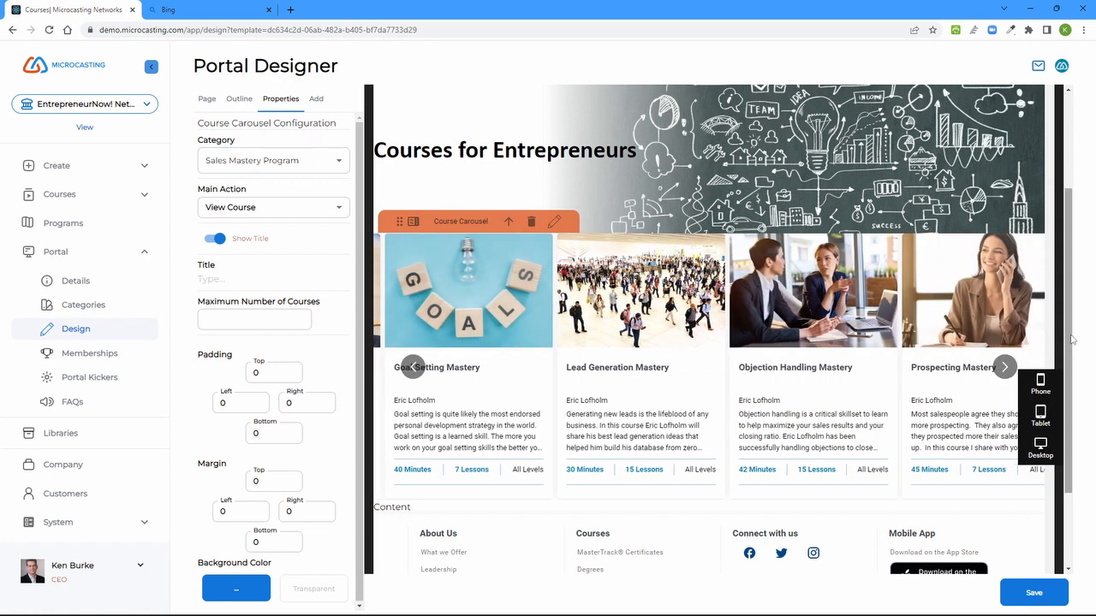
drag(1068, 341, 1038, 242)
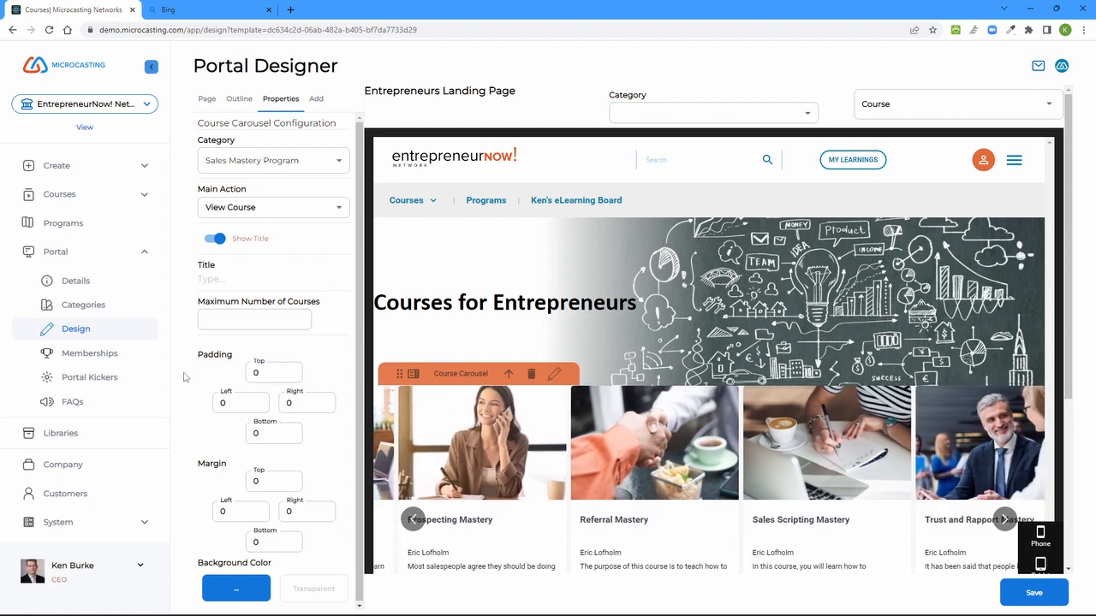
click(277, 374)
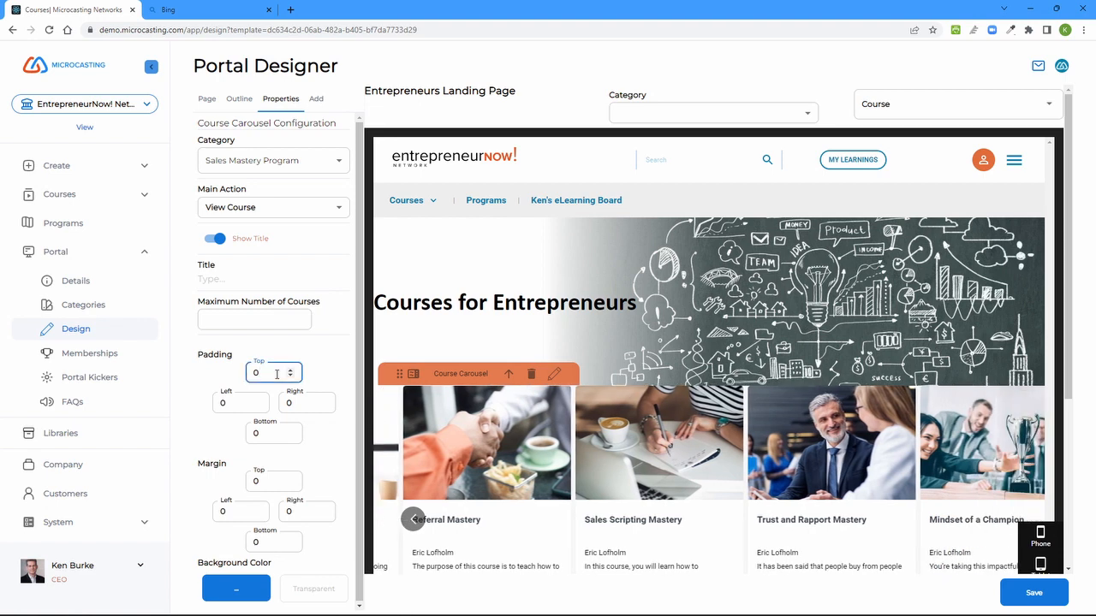
text(40)
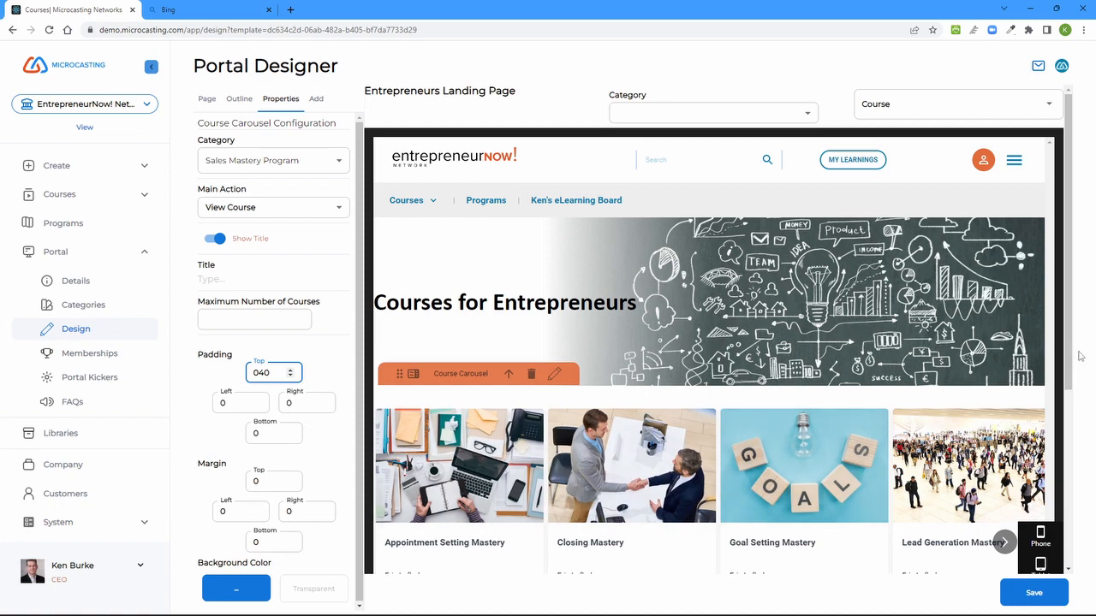
- Replace the Content text below the carousel with a Course List and set its category to Entrepreneurship
drag(1069, 355, 1060, 500)
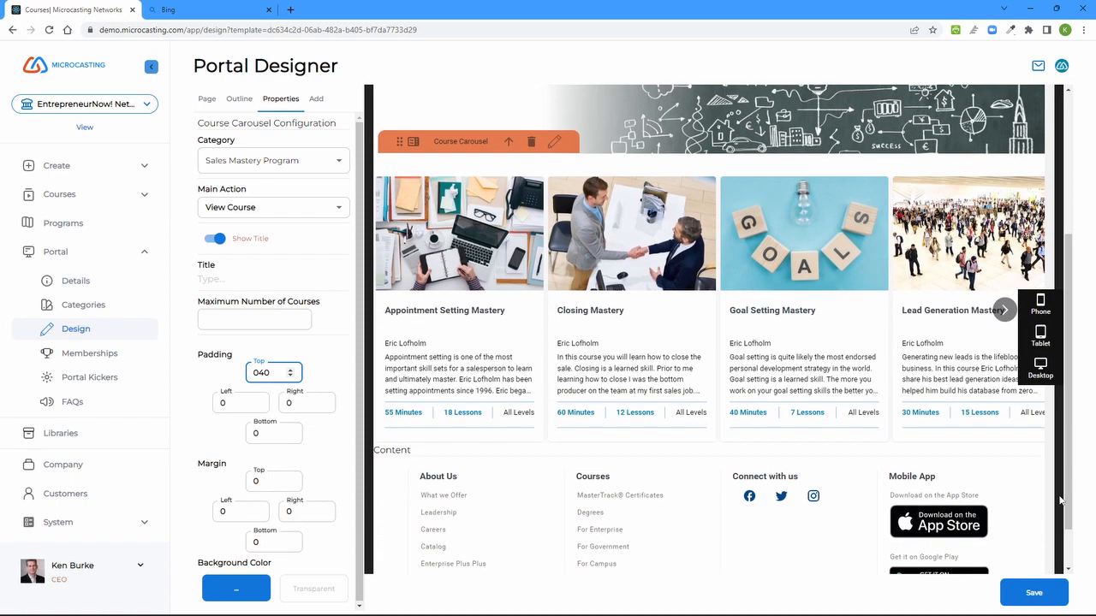
click(316, 100)
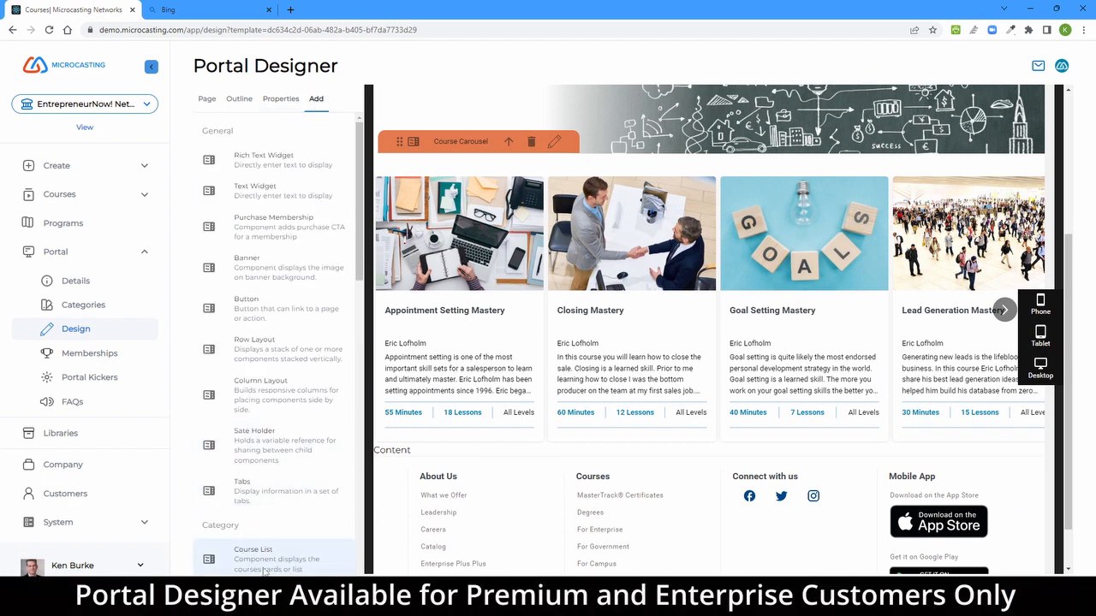
drag(263, 572, 496, 462)
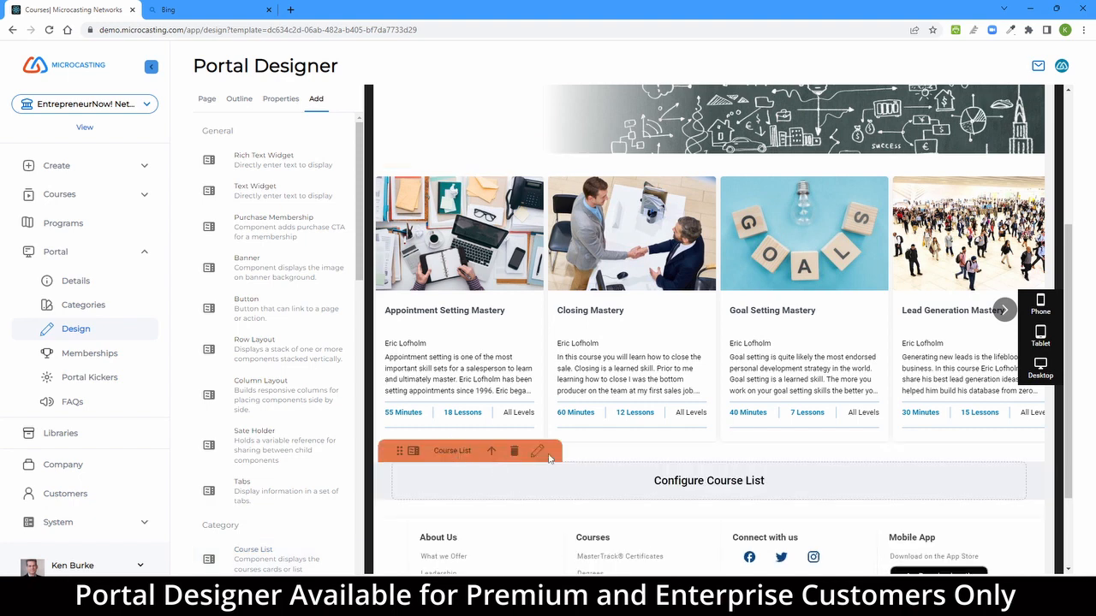
click(539, 452)
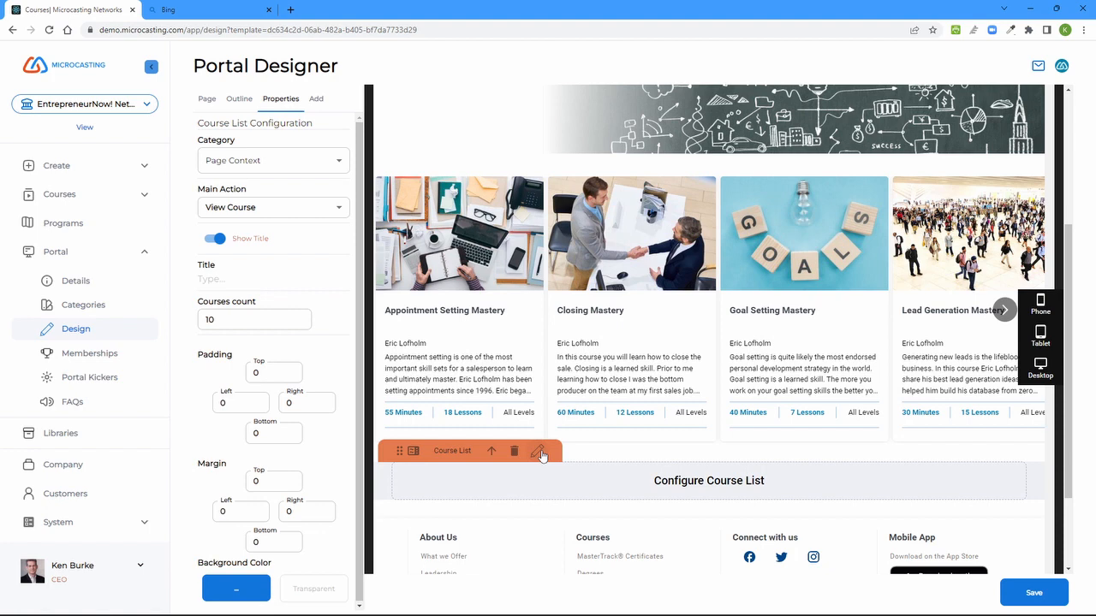
click(303, 164)
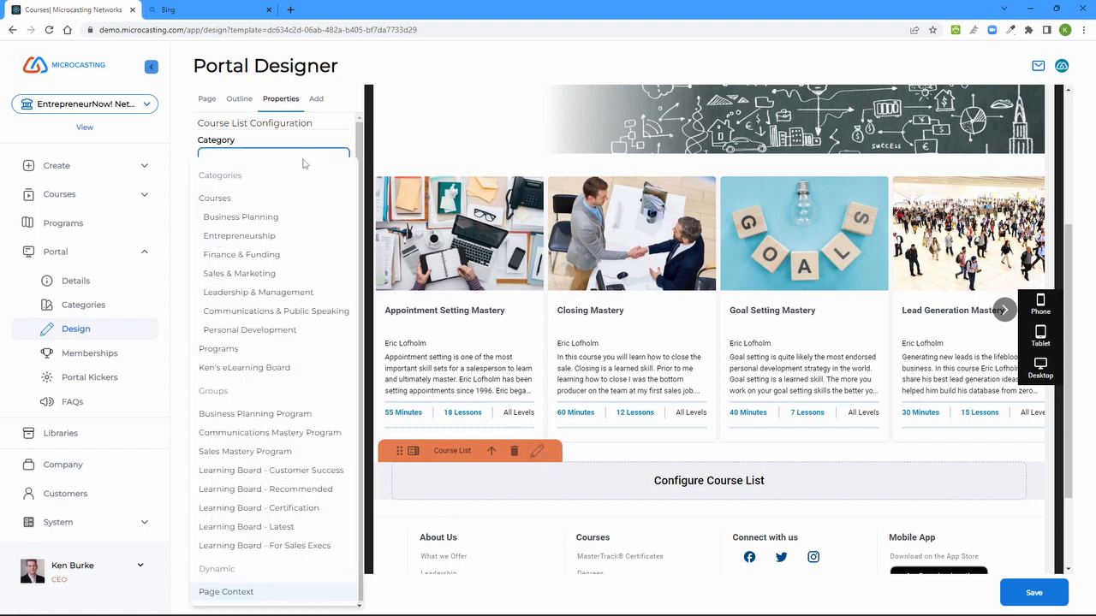
click(235, 240)
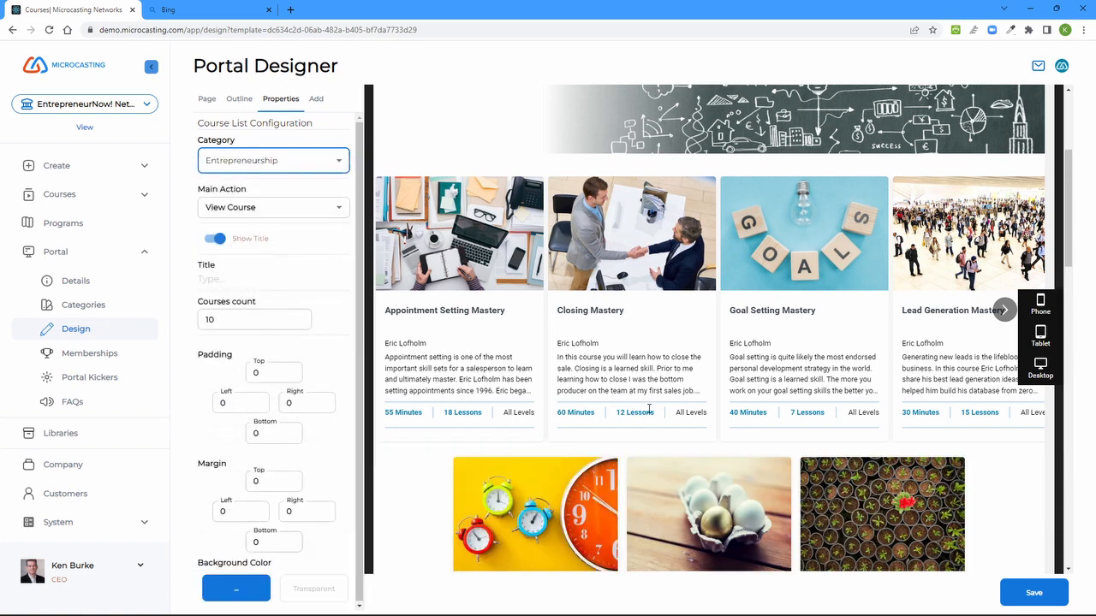
- Set the course list's top padding to 30
drag(1071, 257, 1076, 281)
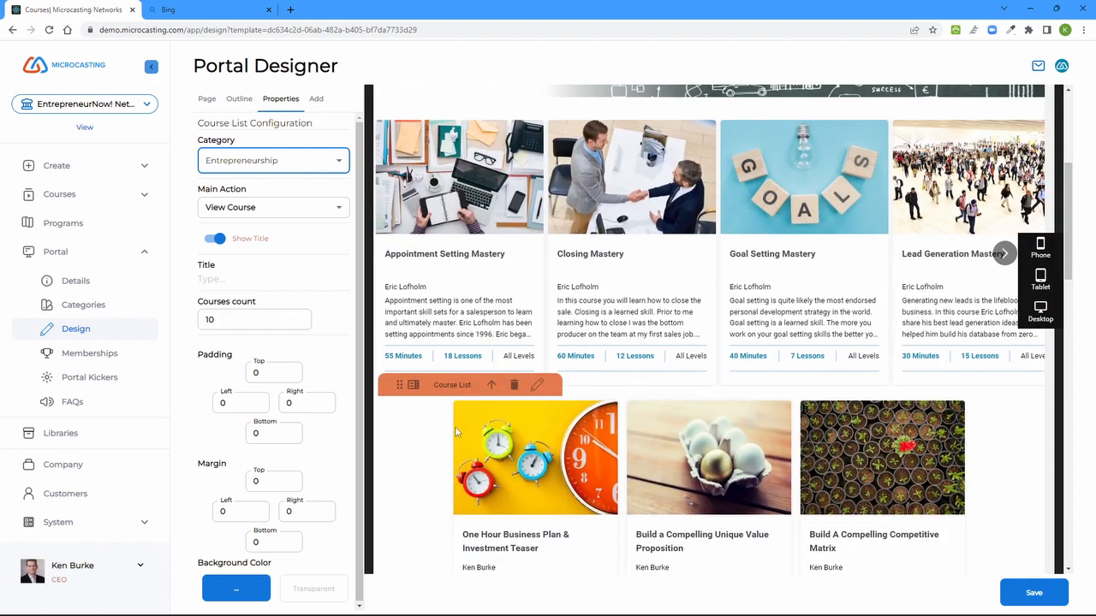
click(262, 375)
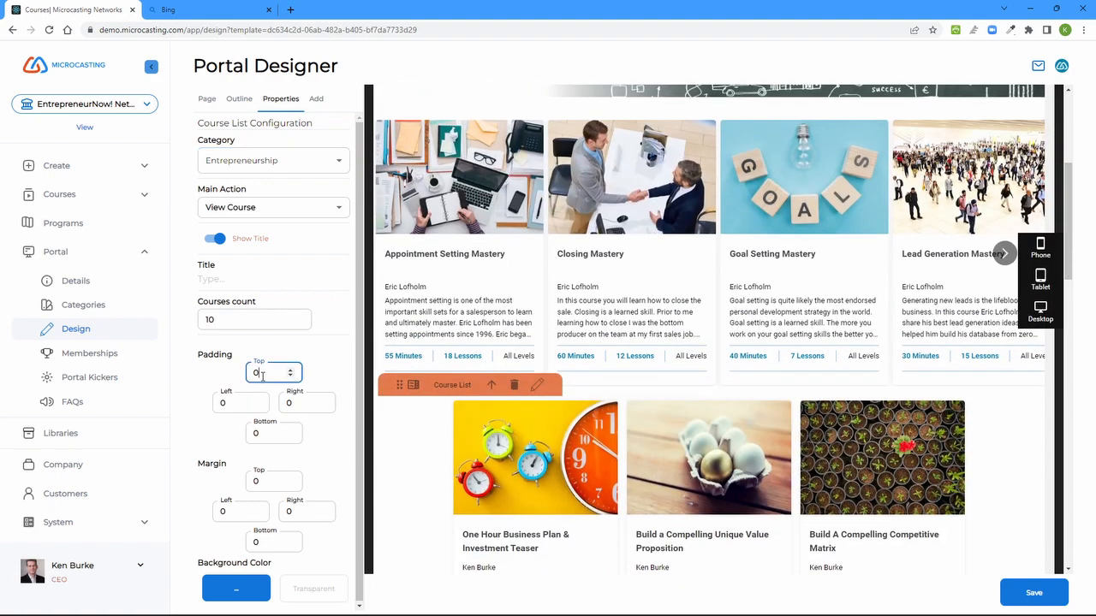
text(30)
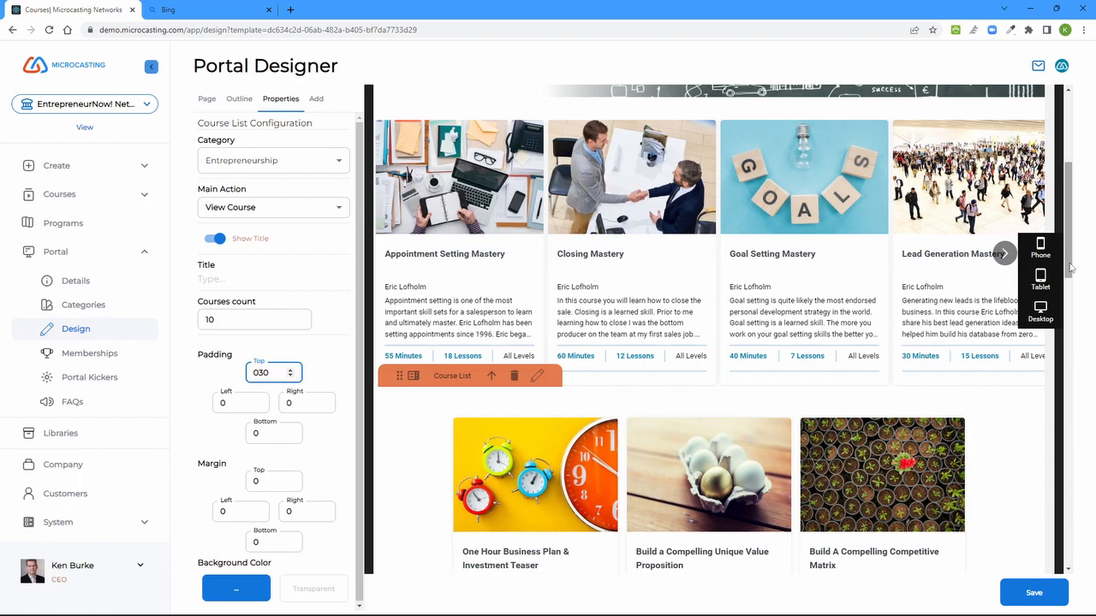
drag(1069, 268, 1059, 185)
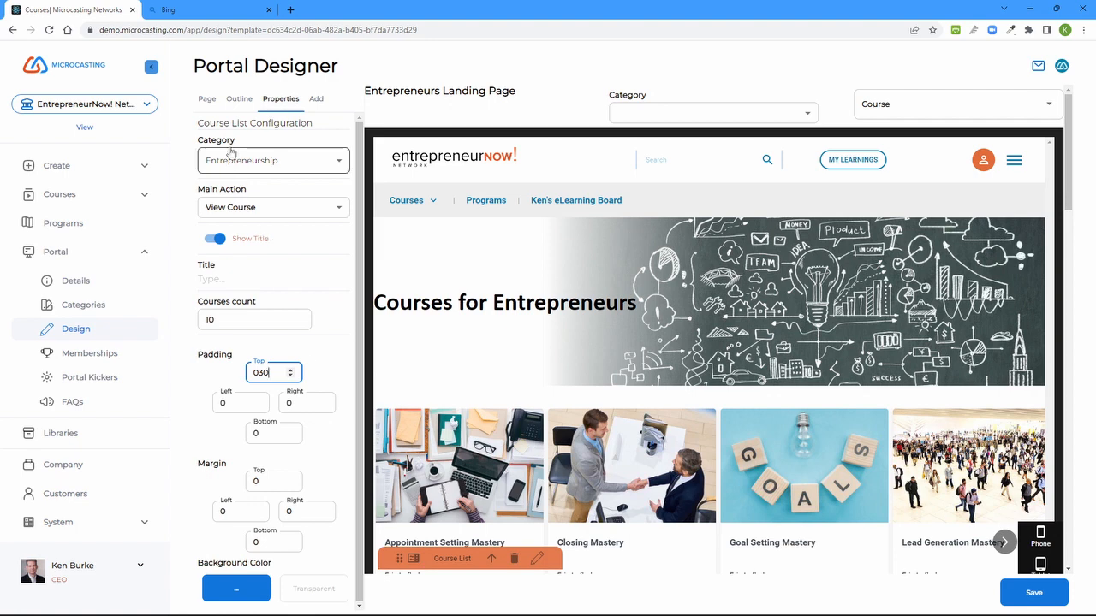
- Look through the portal's category and group pages in the designer's page list
click(208, 100)
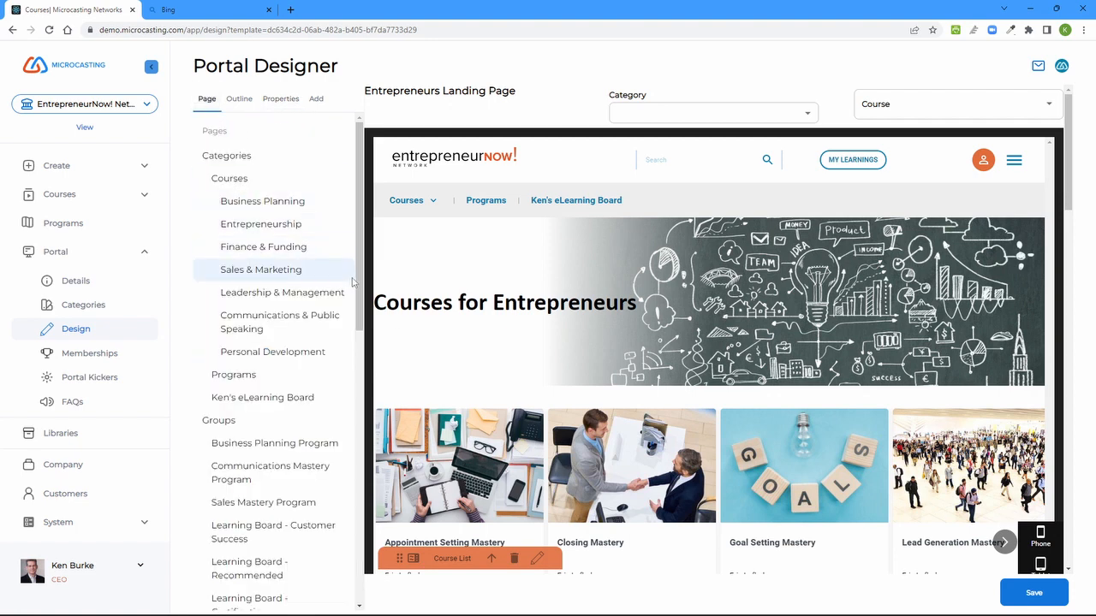
drag(360, 293, 362, 408)
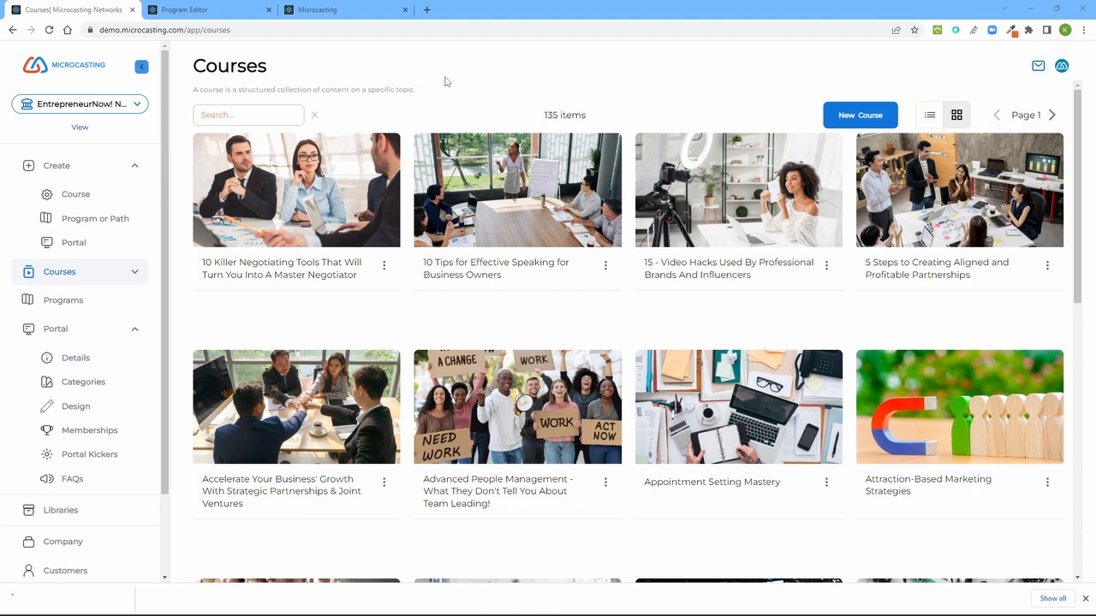
- Create a new portal membership named "Monthly Membership" with the description "Get access to hundreds of courses each month"
click(98, 436)
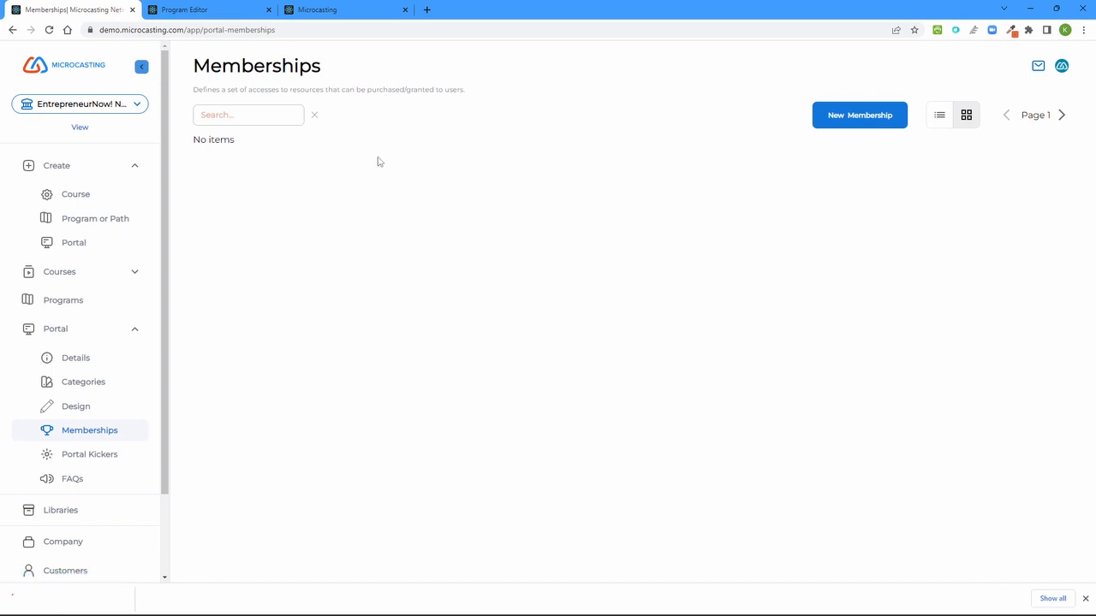
click(856, 118)
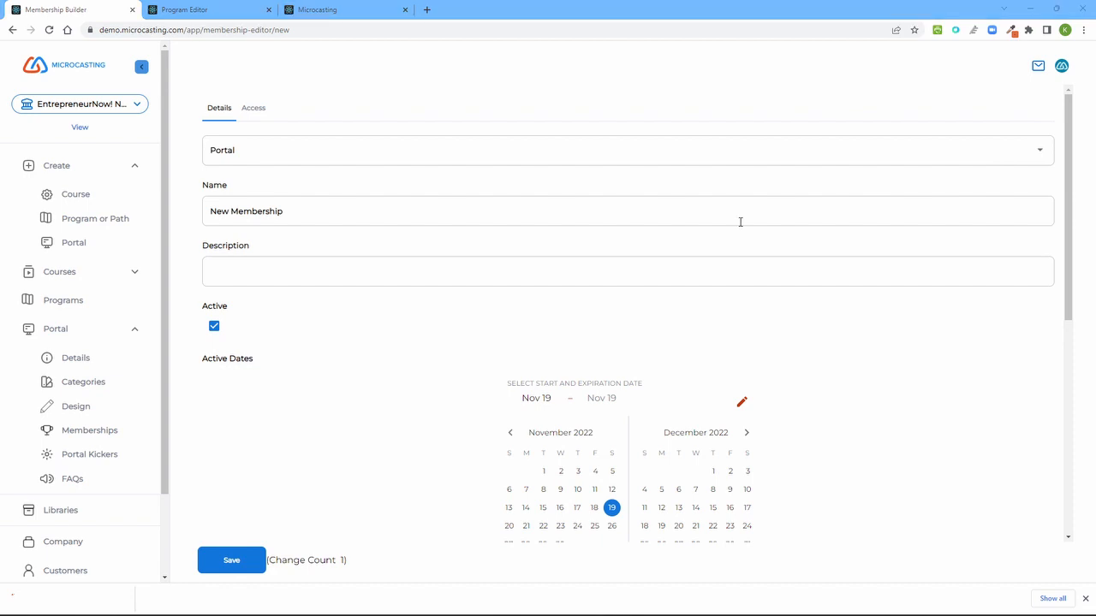
double_click(432, 216)
key(ctrl+a)
text(Monthly Membership)
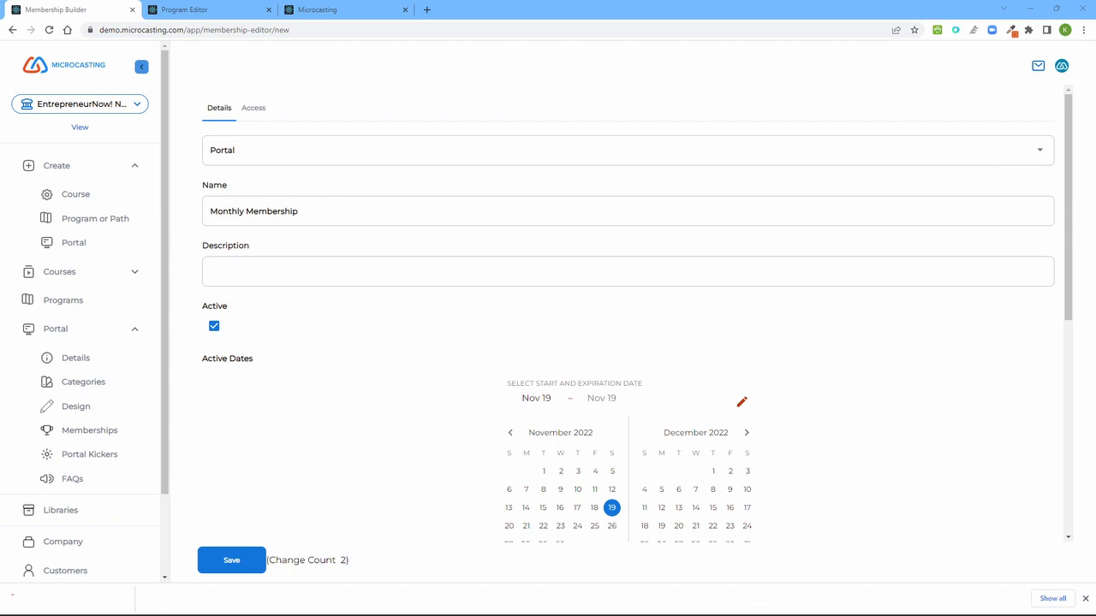
click(649, 271)
text(Get access to hundreds of courses each month)
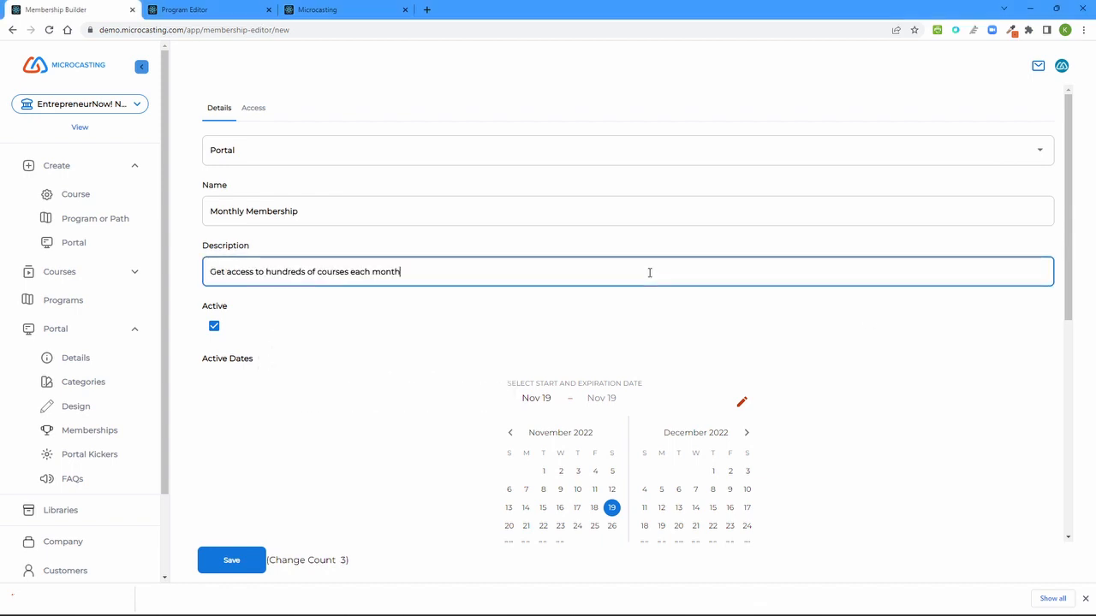
- Set the recurring membership price to $49.99 with a Monthly term
drag(1070, 310, 1045, 394)
scroll(1040, 465, down, 3)
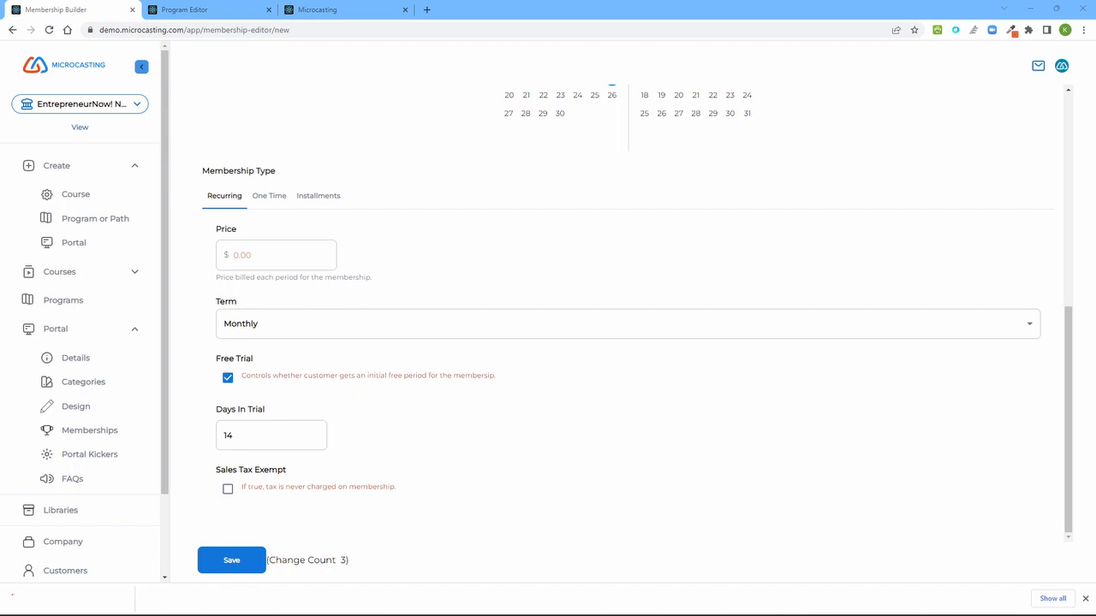
click(294, 253)
text(49.99)
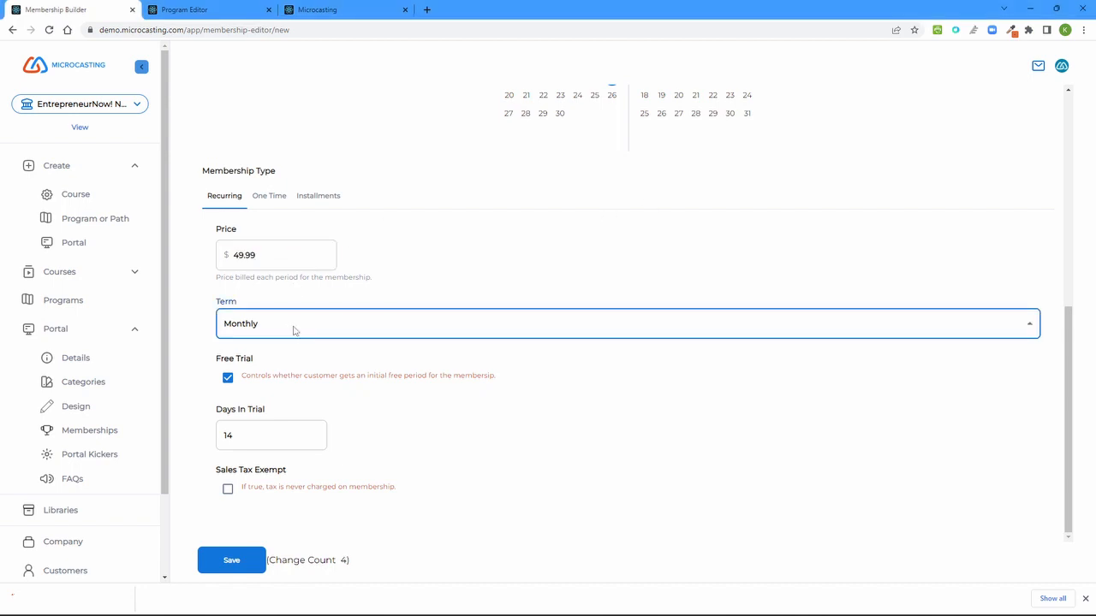
click(293, 329)
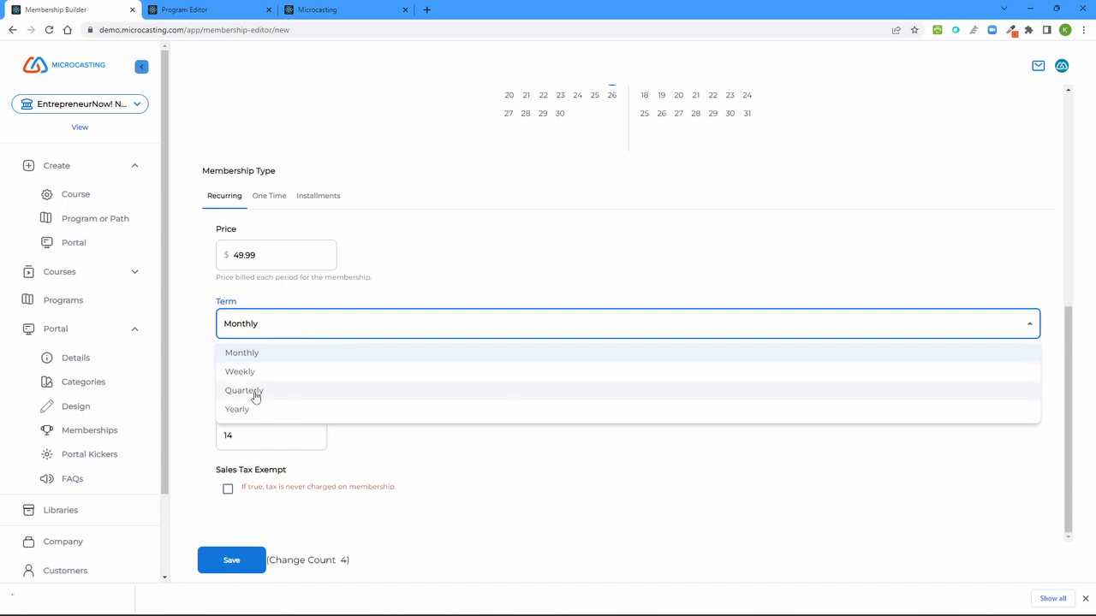
click(253, 351)
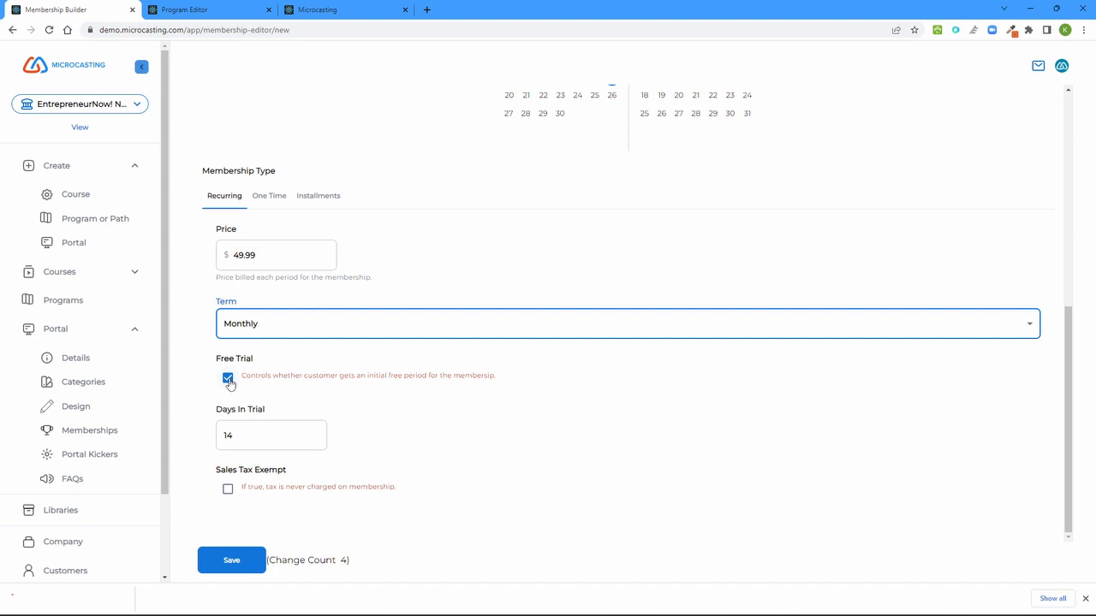
- Keep the membership's free trial enabled and set the trial length to 7 days
click(228, 381)
click(228, 380)
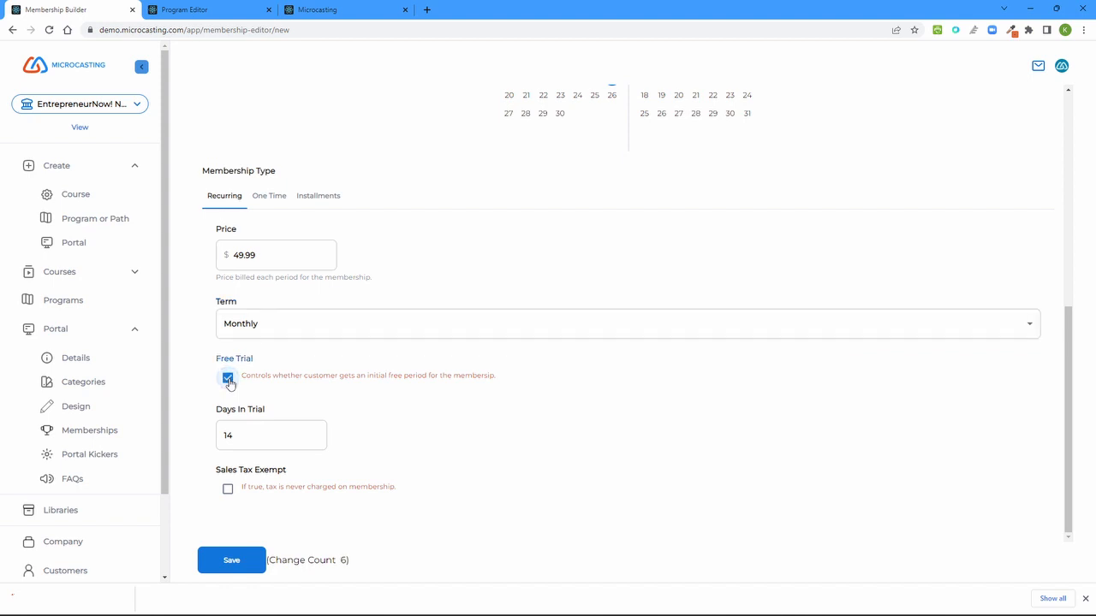
drag(237, 434, 193, 439)
text(7)
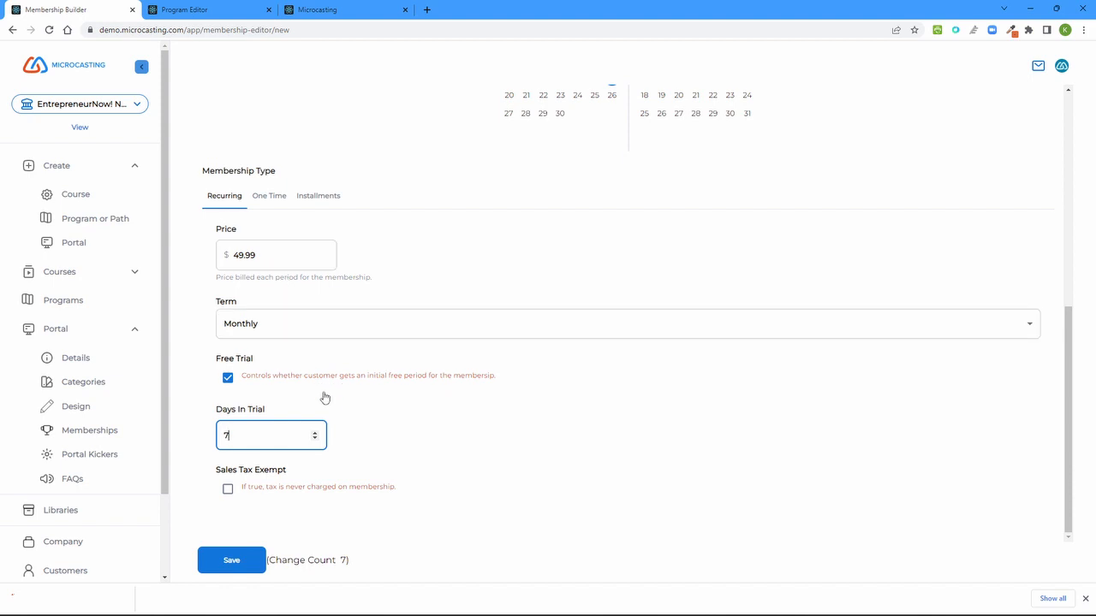
- View the One Time pricing options, switch the membership type to Installments and set the installment recurrence to Monthly
click(270, 199)
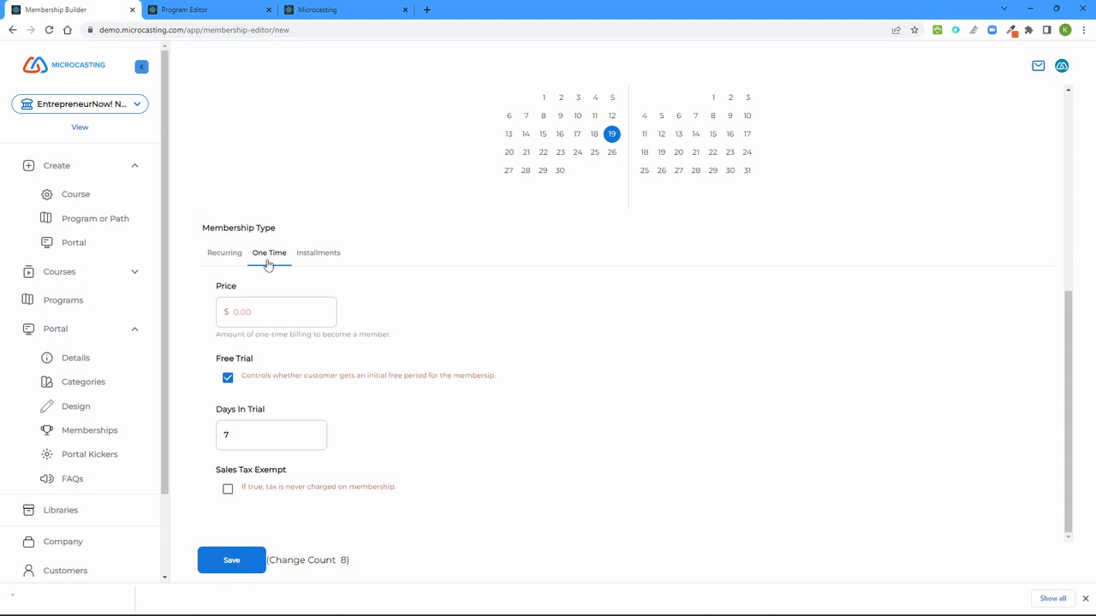
click(324, 256)
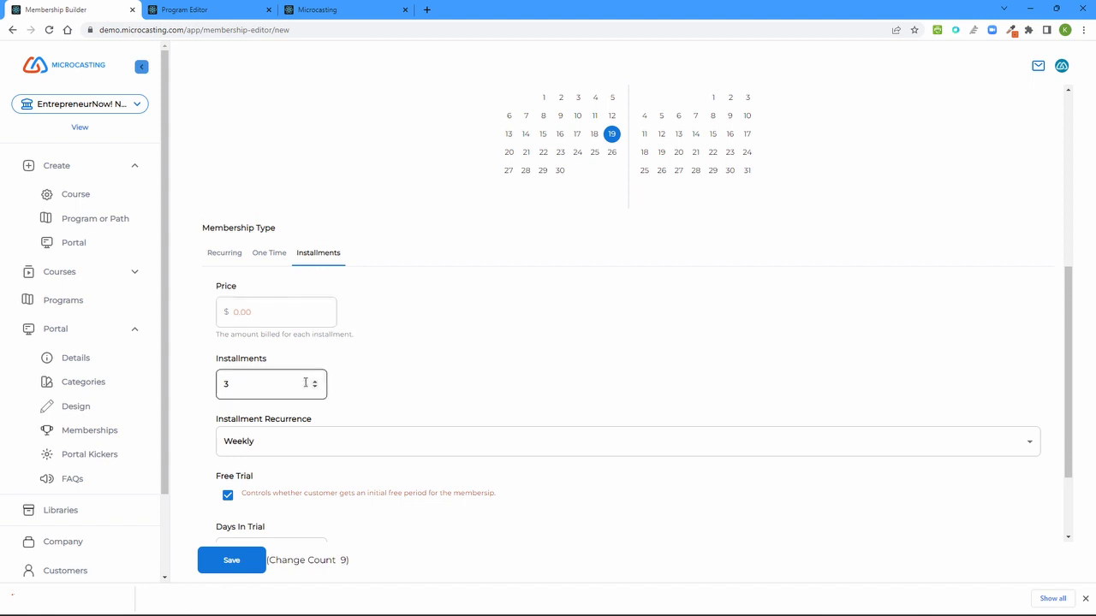
click(308, 442)
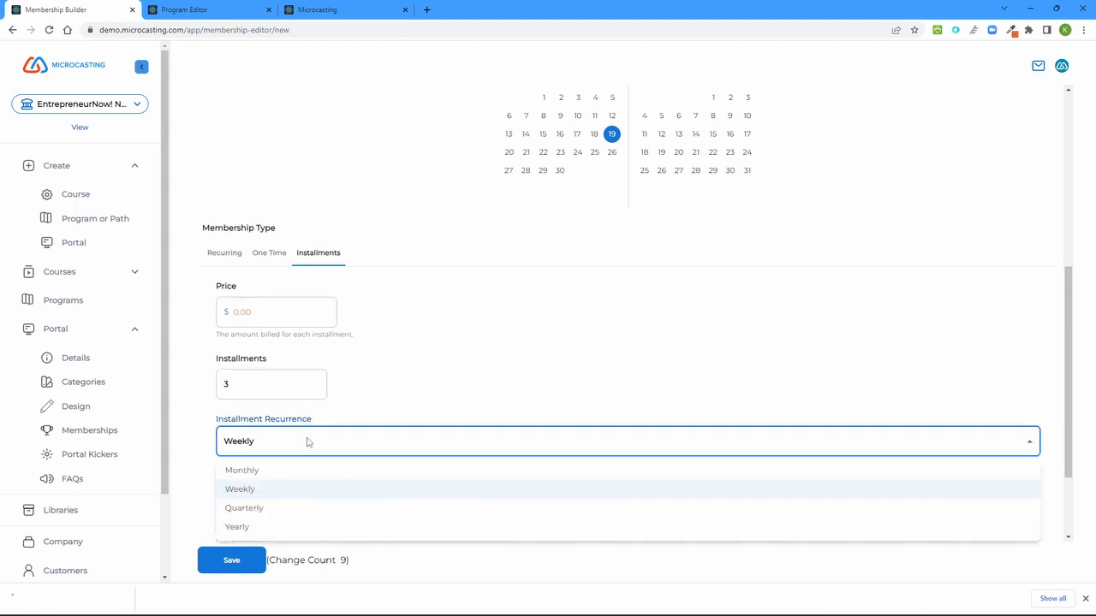
click(250, 471)
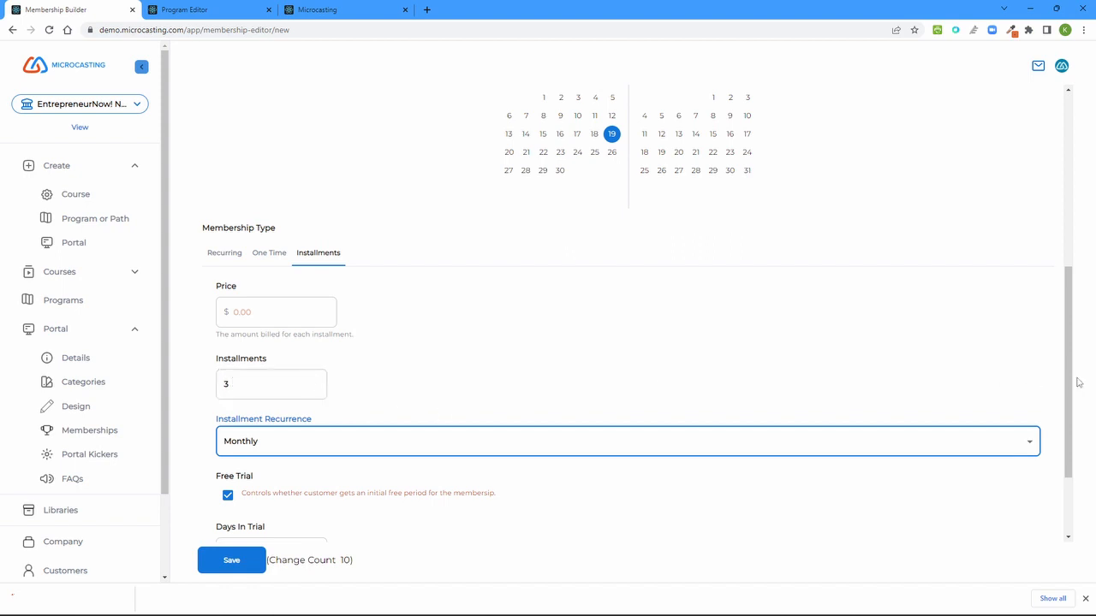
- Review the membership's access settings and the course selection list without choosing courses, and return to the membership details
drag(1071, 388, 1051, 158)
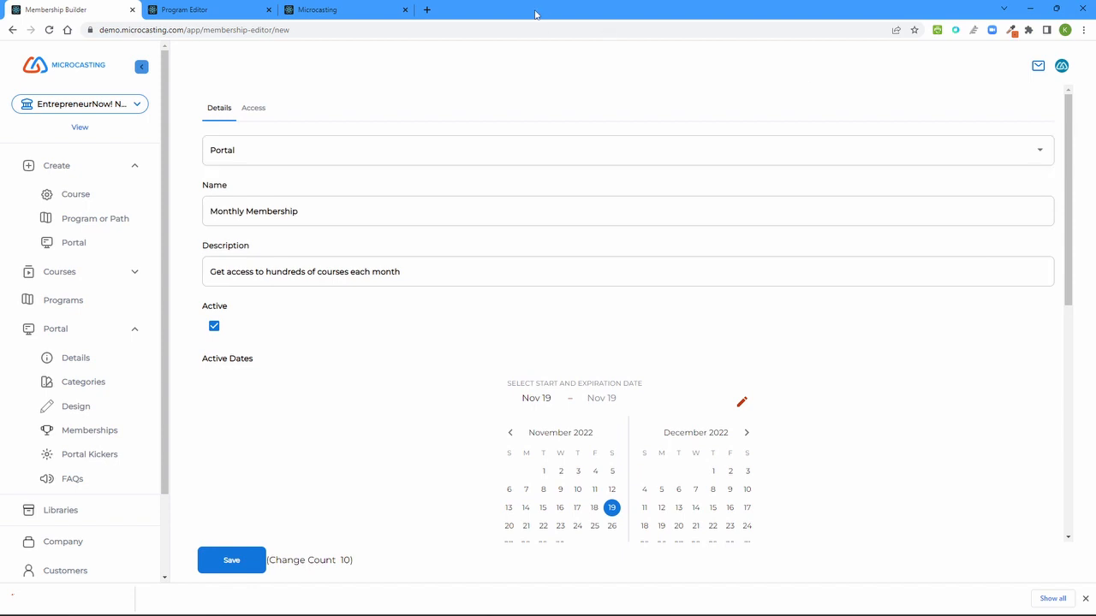
click(252, 111)
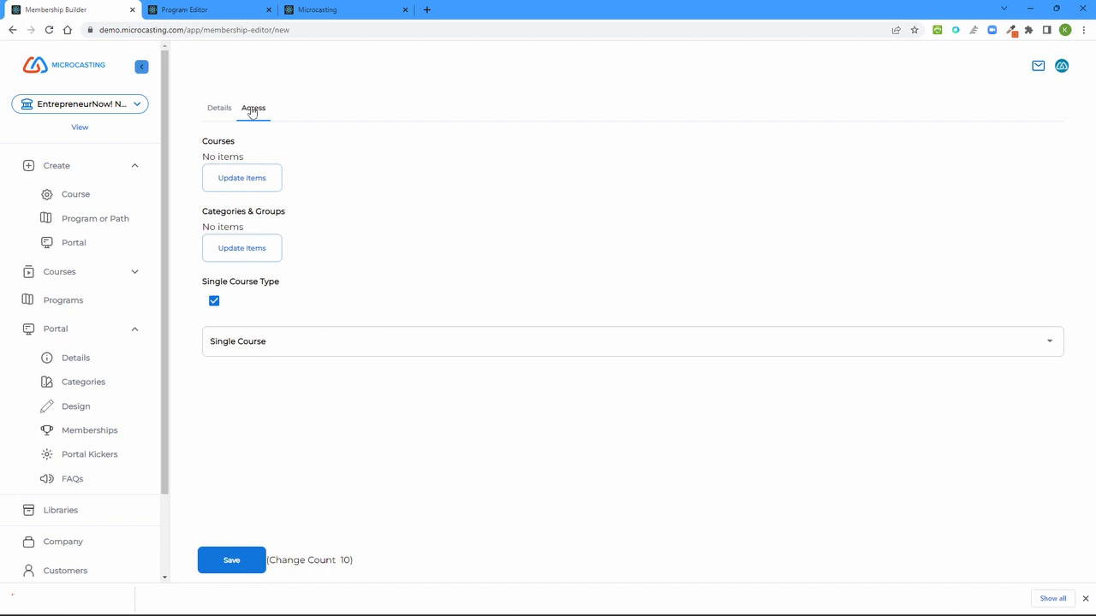
click(224, 180)
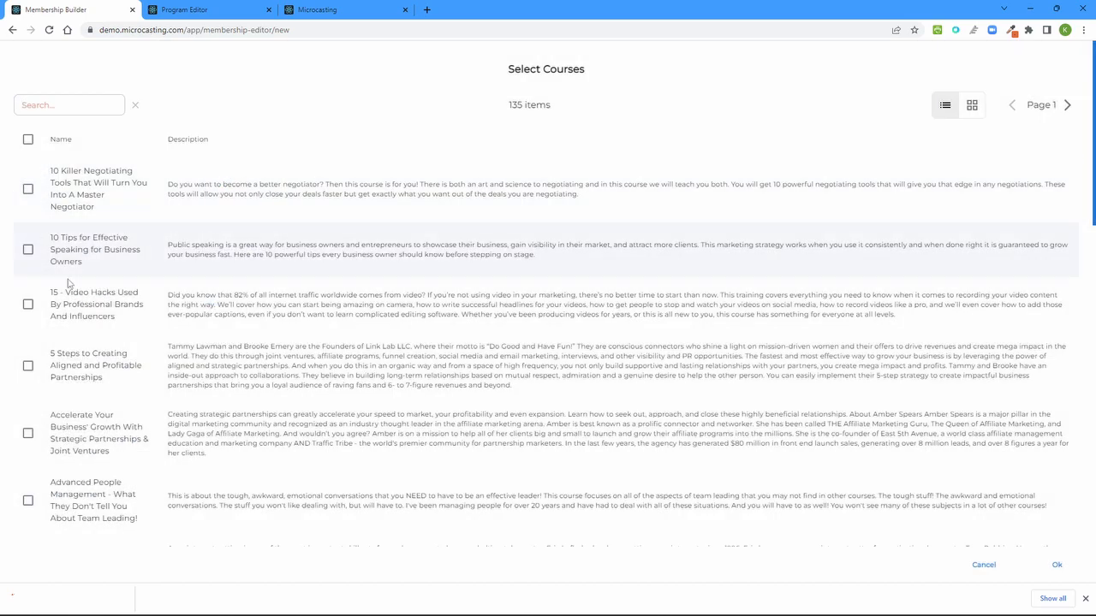
click(985, 569)
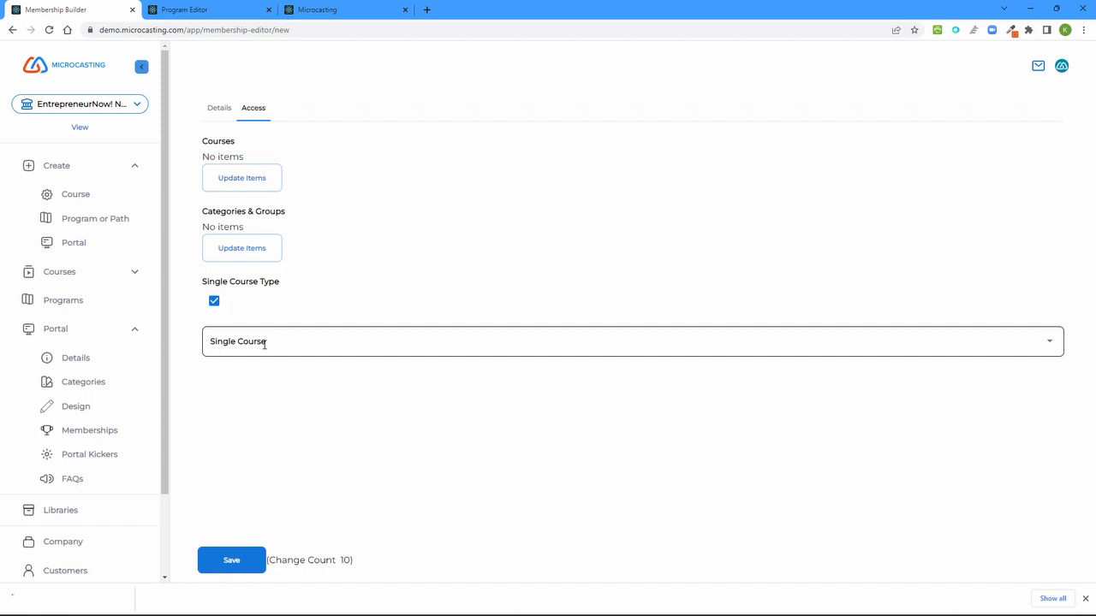
click(218, 111)
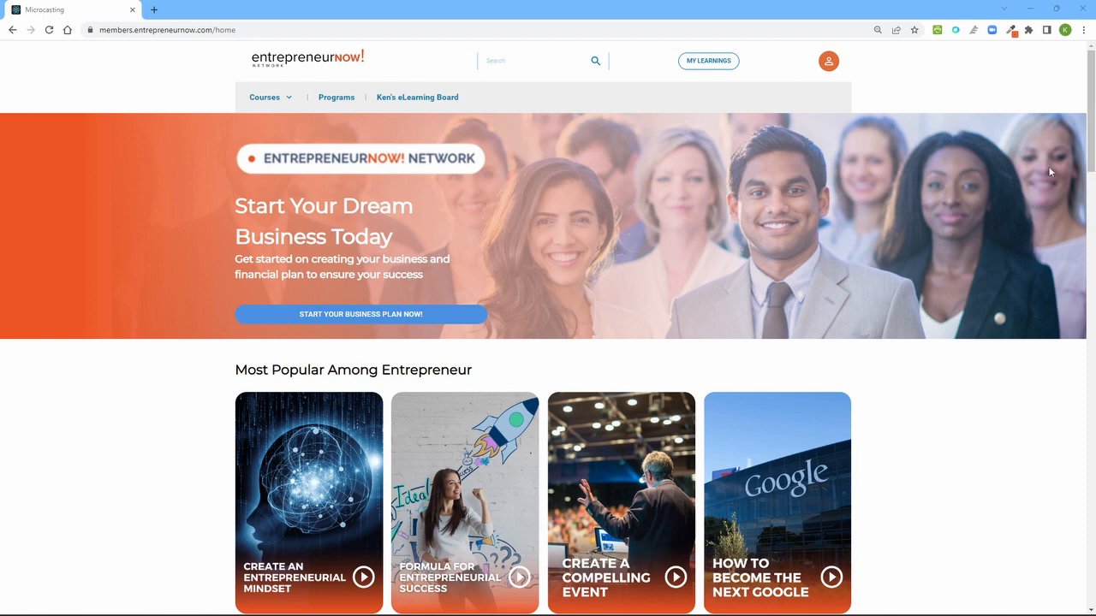
- Look through the EntrepreneurNow member portal's home page, including the Communicate like a Superstar carousel and the programs section
drag(1094, 163, 1092, 200)
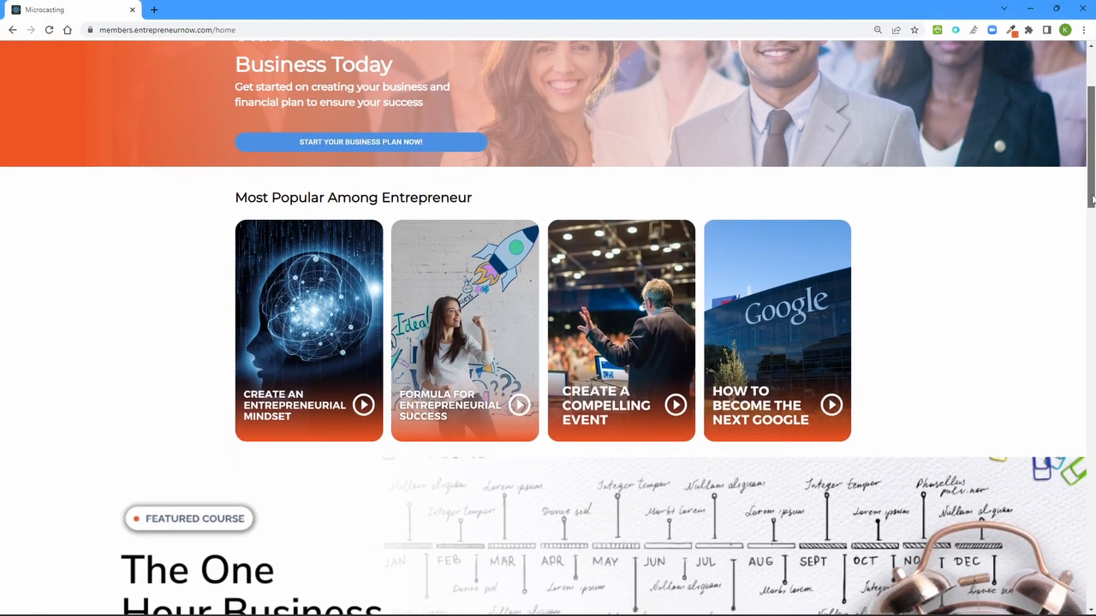
drag(1091, 199, 1092, 388)
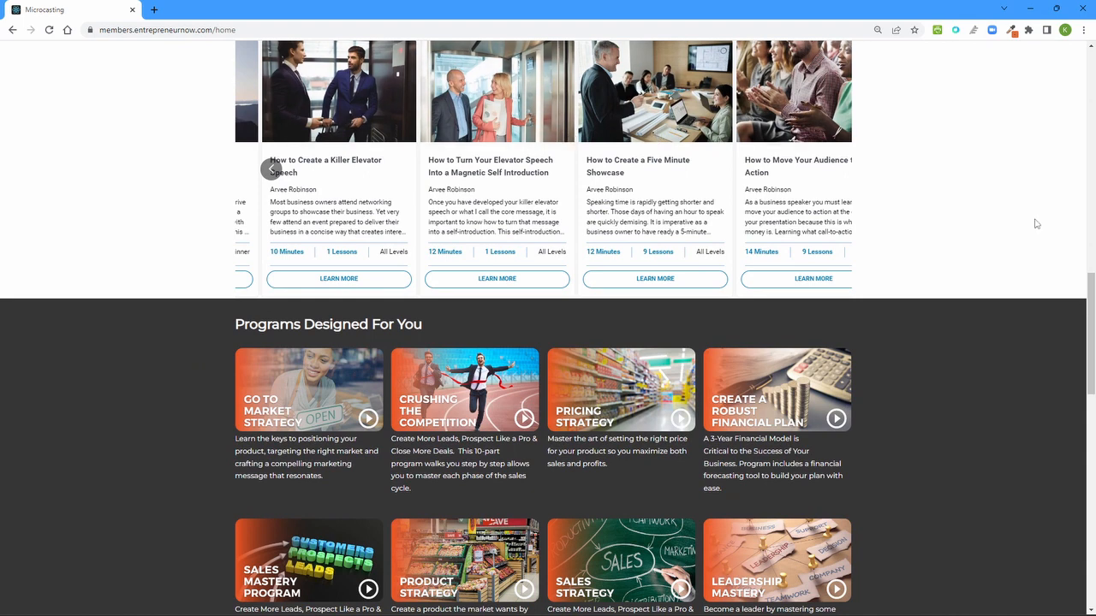
drag(1090, 320, 1089, 294)
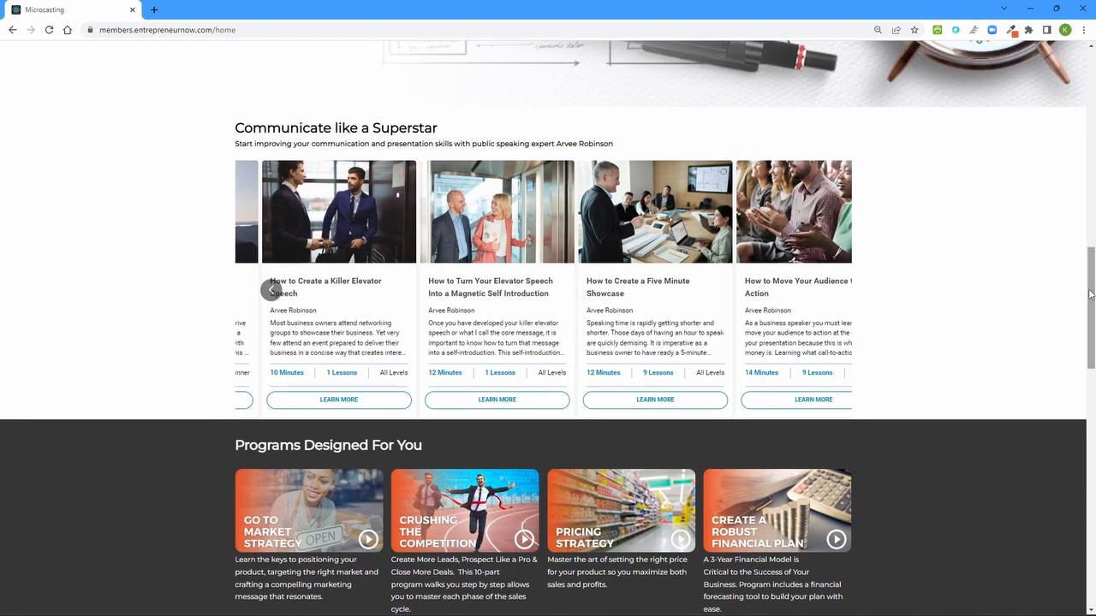
click(270, 292)
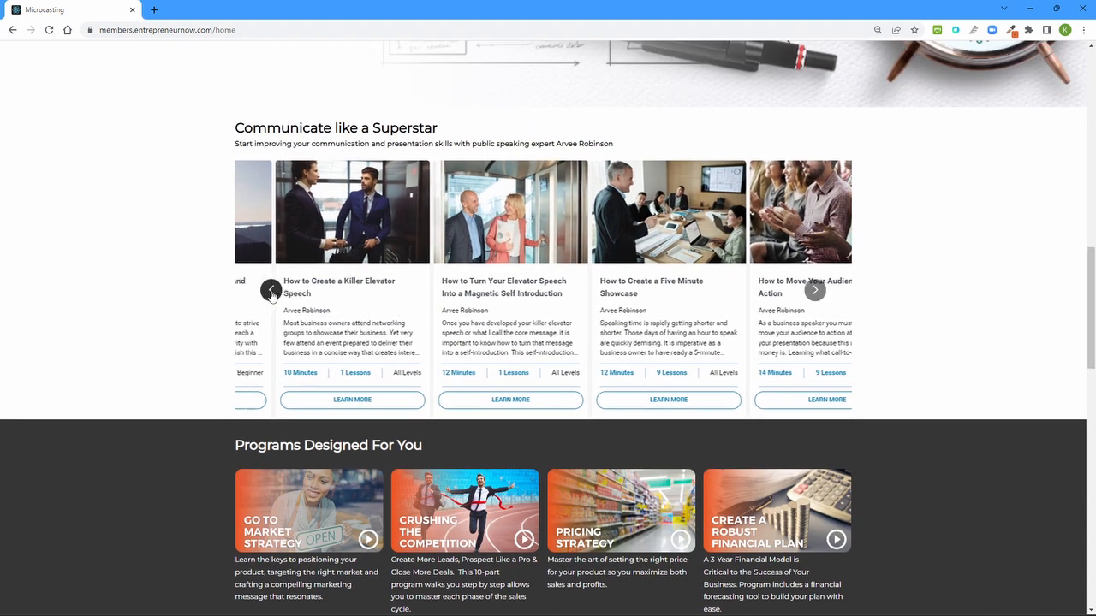
click(270, 291)
click(270, 292)
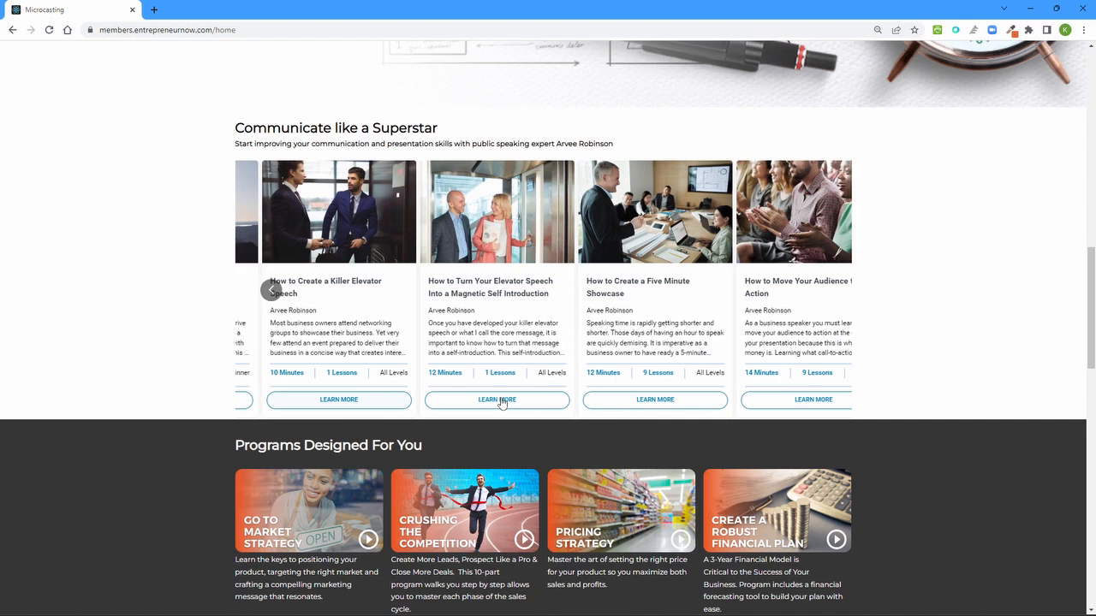
drag(1093, 320, 1088, 389)
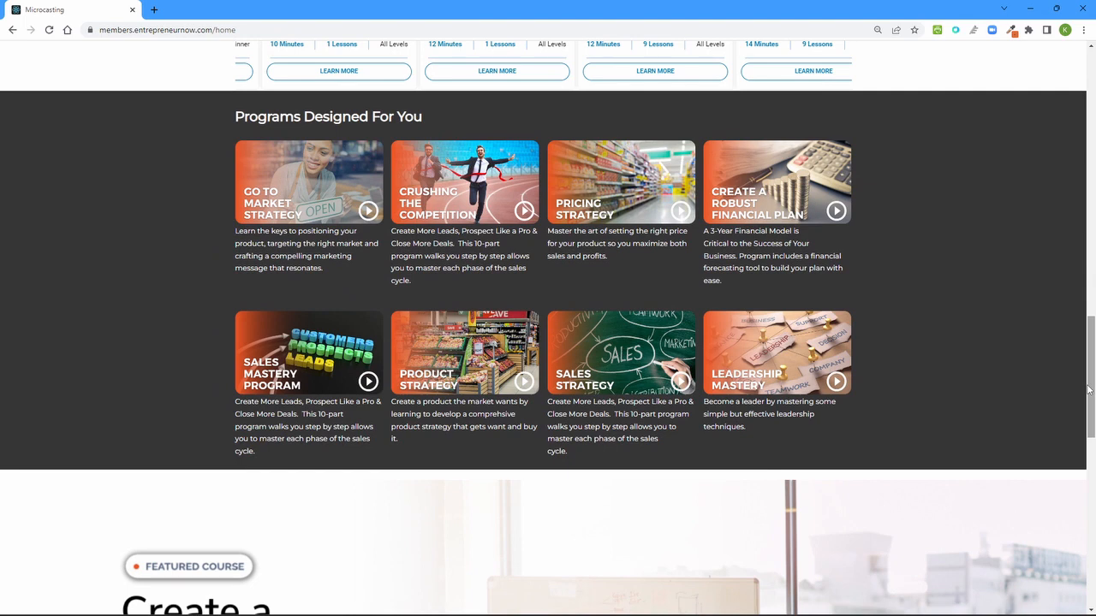
drag(1089, 389, 1094, 137)
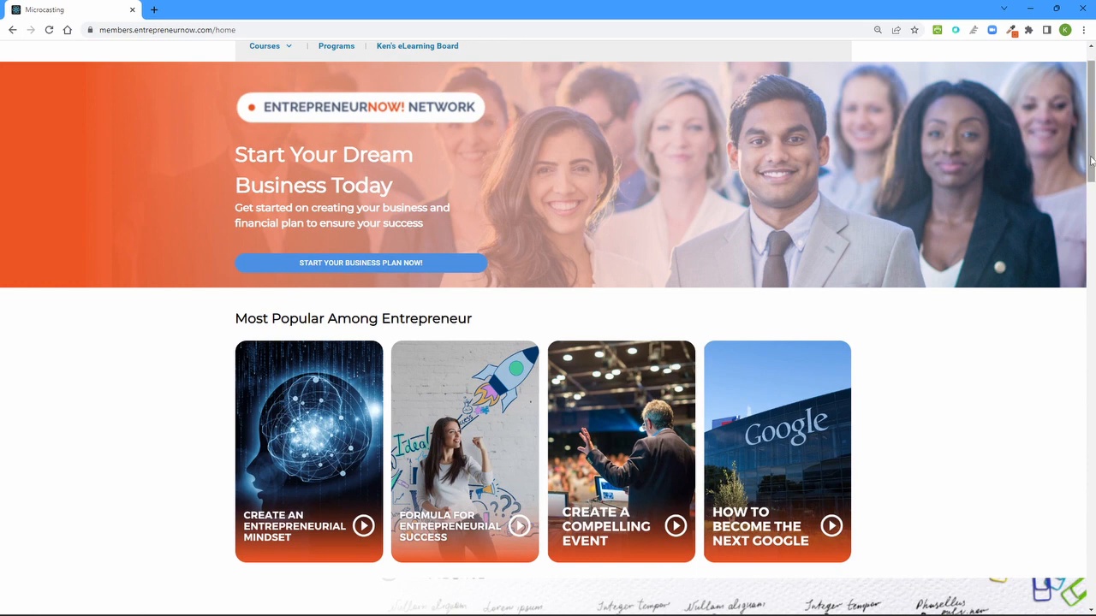
scroll(1092, 135, up, 1)
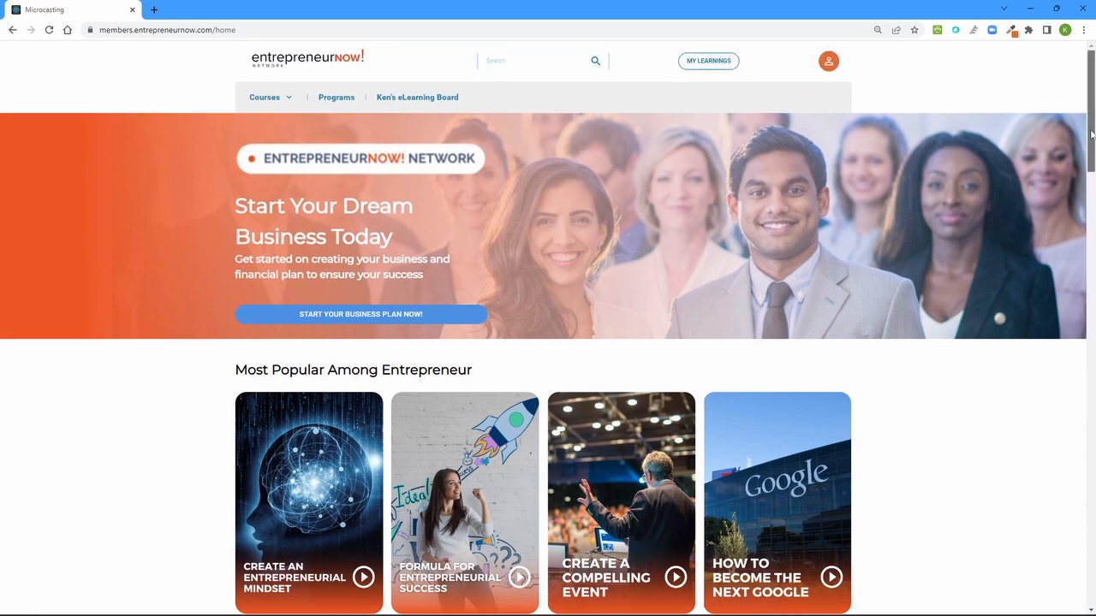
- Open the Entrepreneurship course category and look through its featured program and course list
click(290, 101)
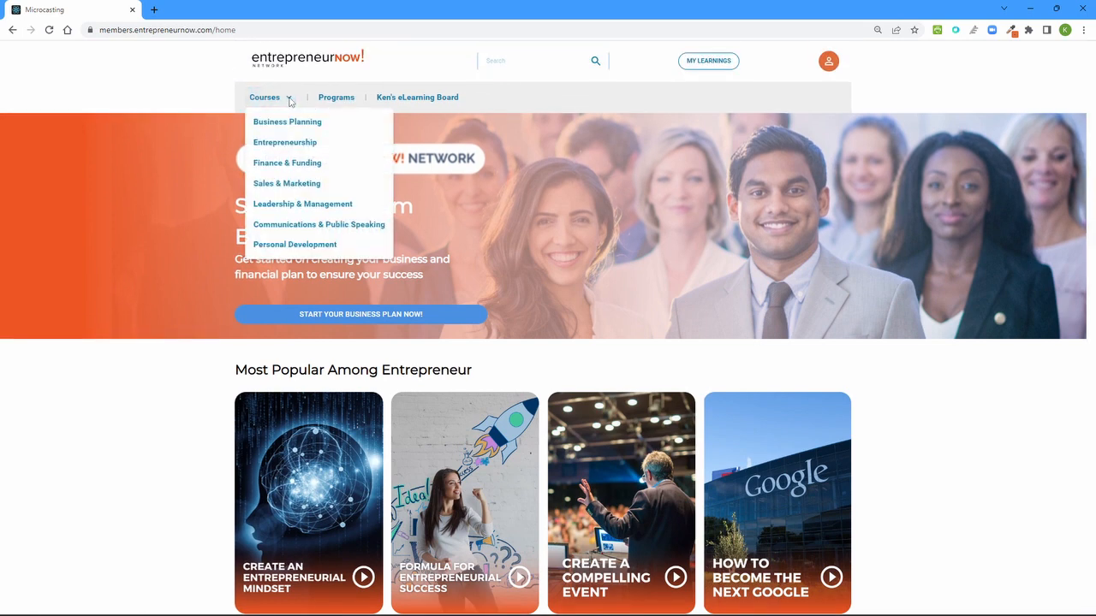
click(285, 147)
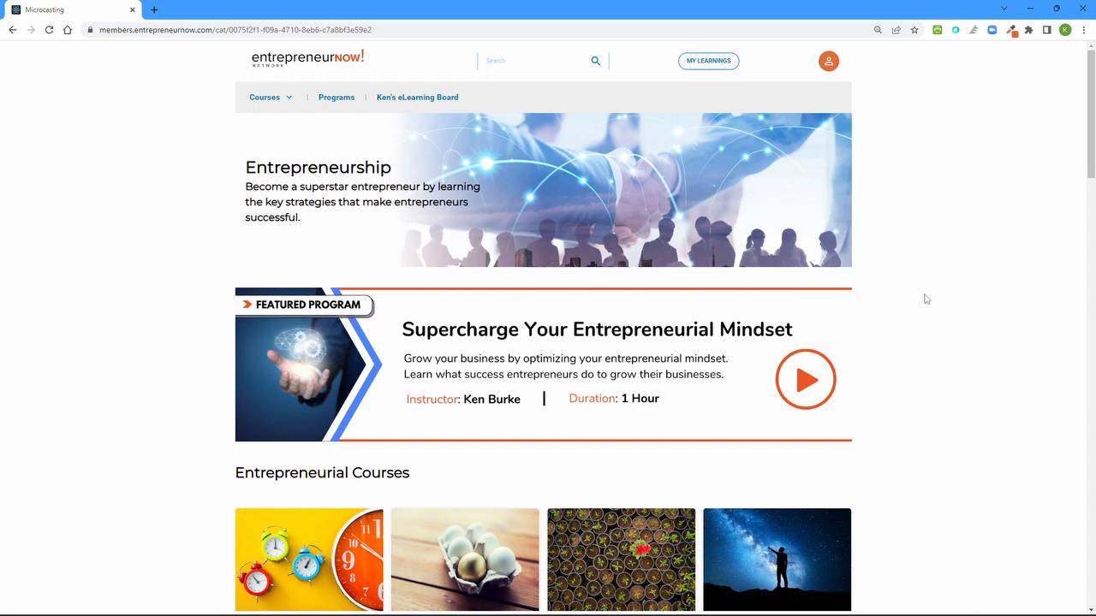
drag(1090, 169, 1057, 340)
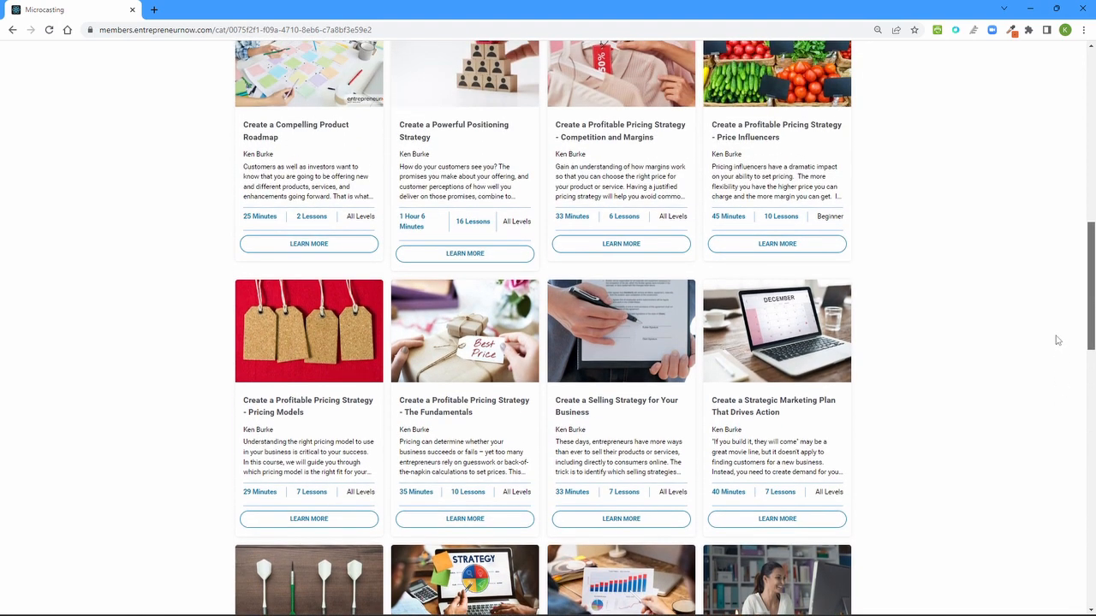
drag(1057, 340, 1035, 245)
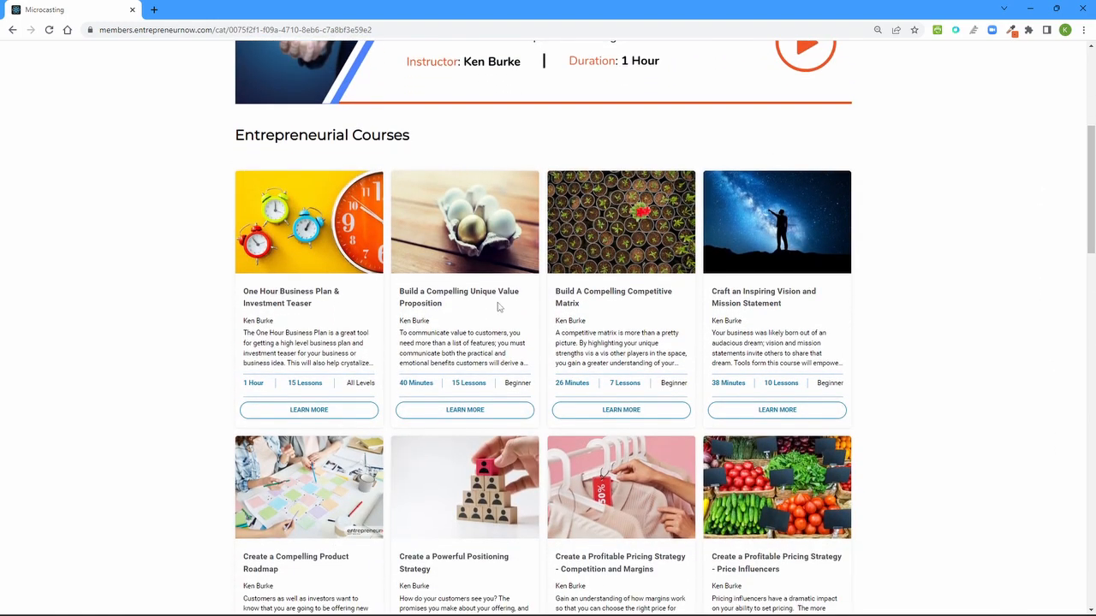
- Open the One Hour Business Plan & Investment Teaser course, review its overview and start it
click(335, 238)
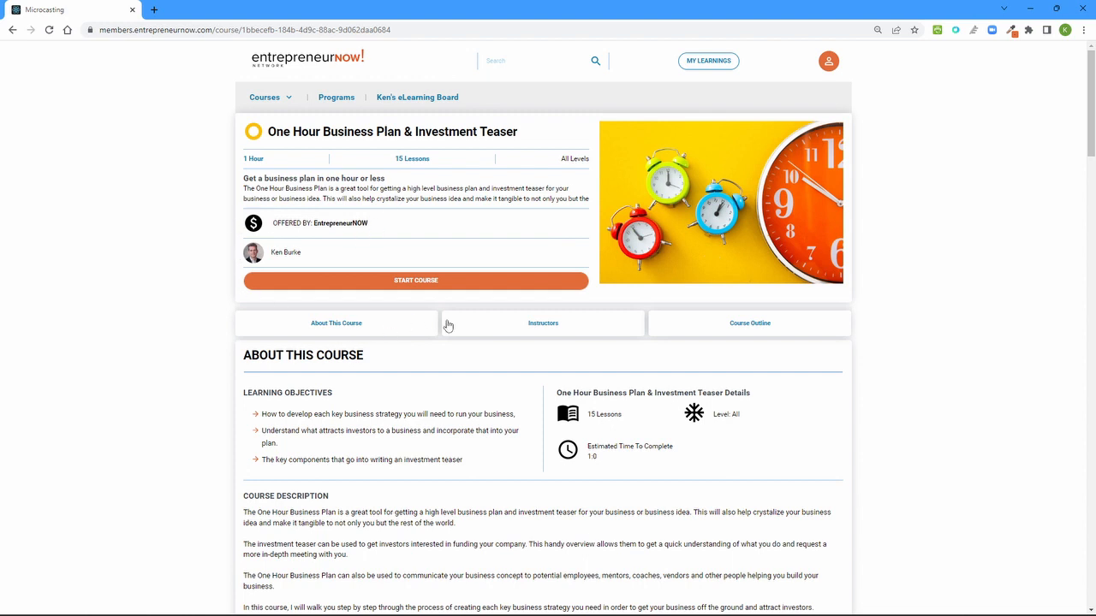
drag(1091, 148, 1062, 67)
click(412, 282)
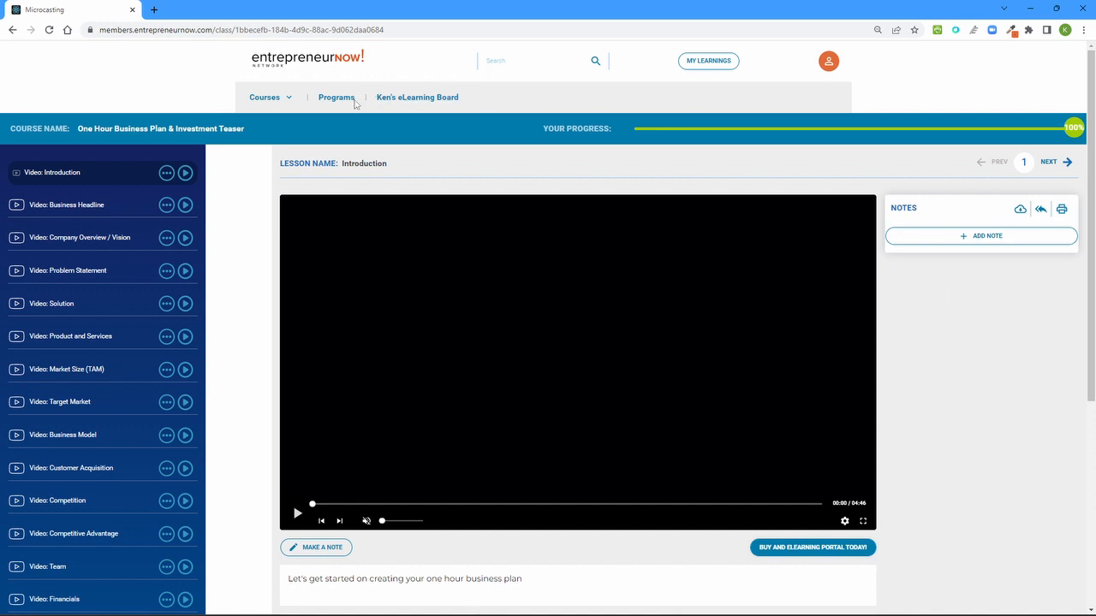
- Open the portal's Programs page and look through the featured programs and the Programs Designed For You section
click(337, 97)
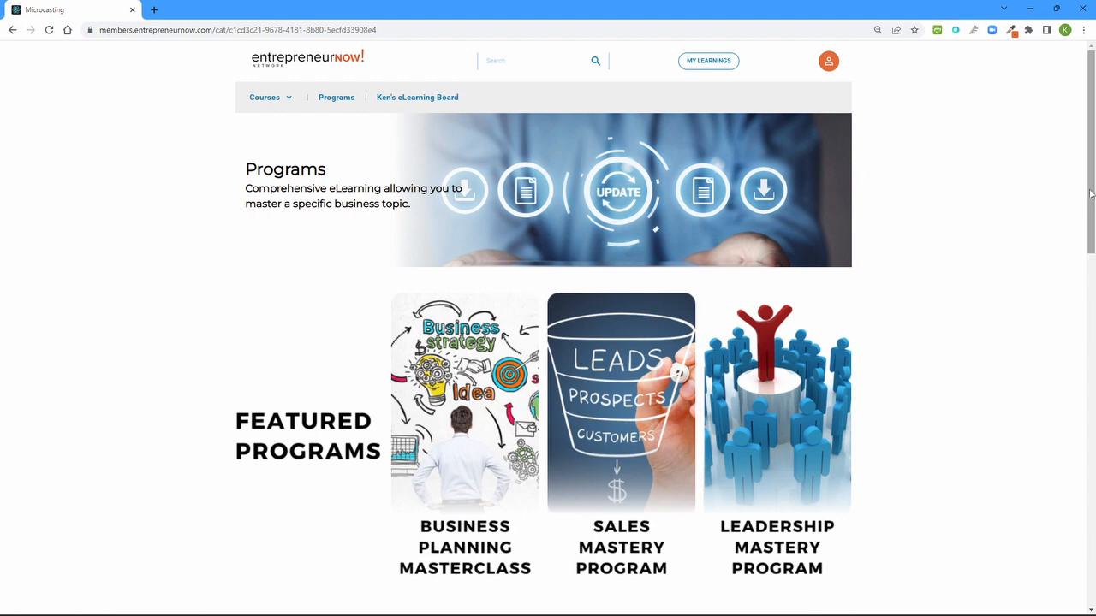
drag(1090, 194, 1078, 364)
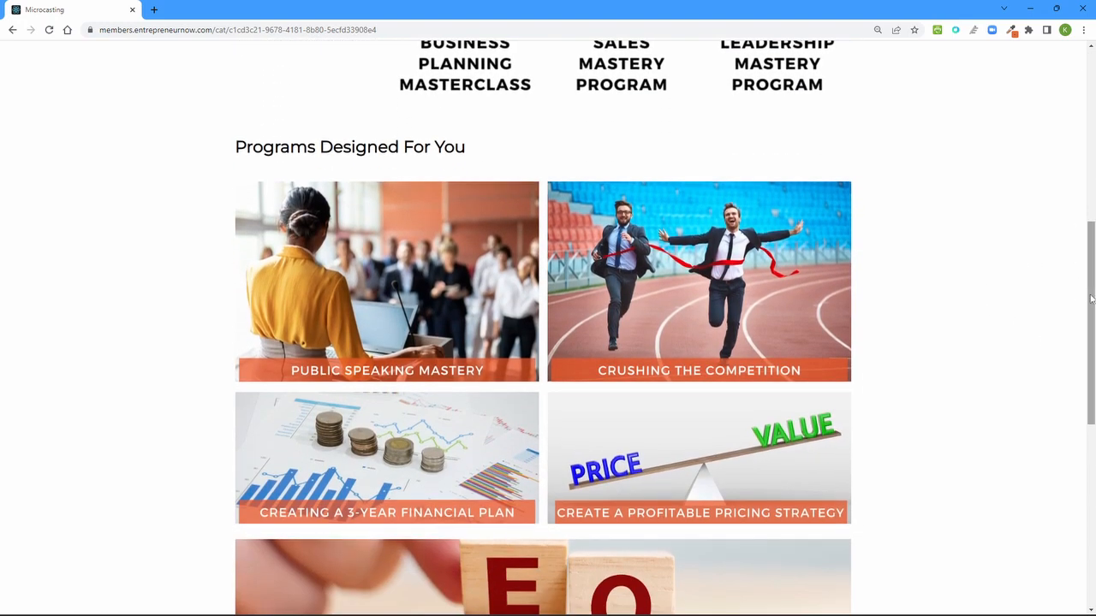
drag(1092, 299, 1052, 171)
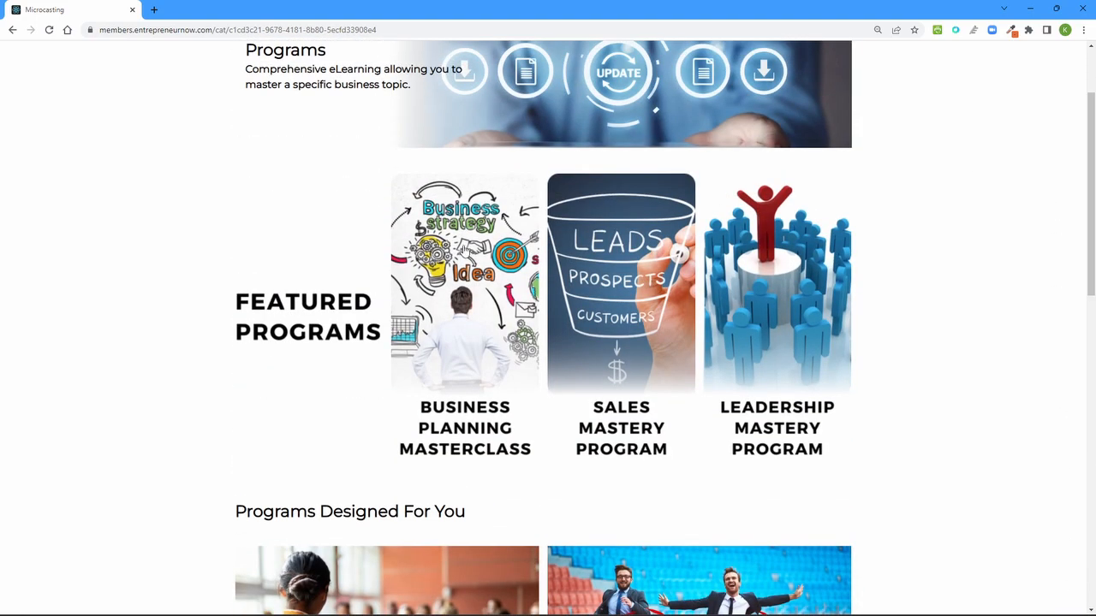
- View the Business Planning Masterclass program overview and return to the portal's home page
click(467, 252)
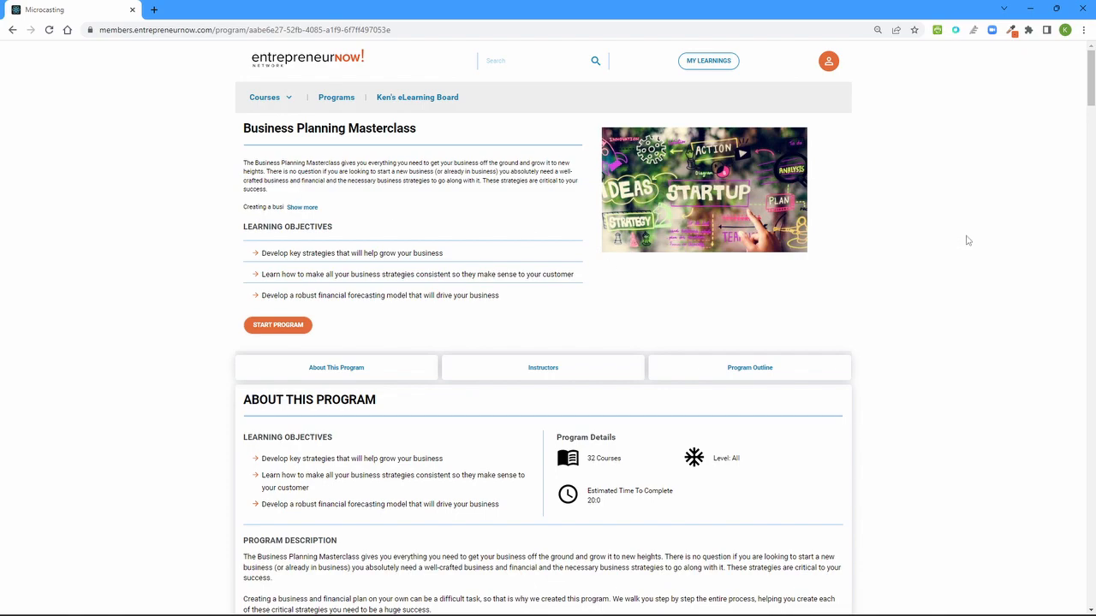
drag(1091, 98, 1091, 53)
click(306, 61)
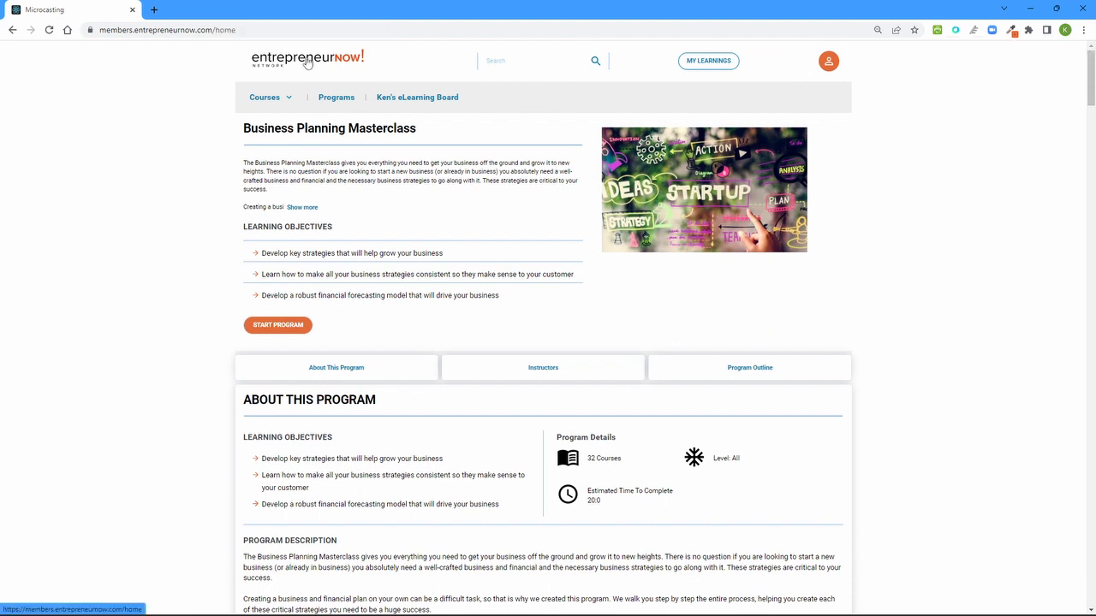